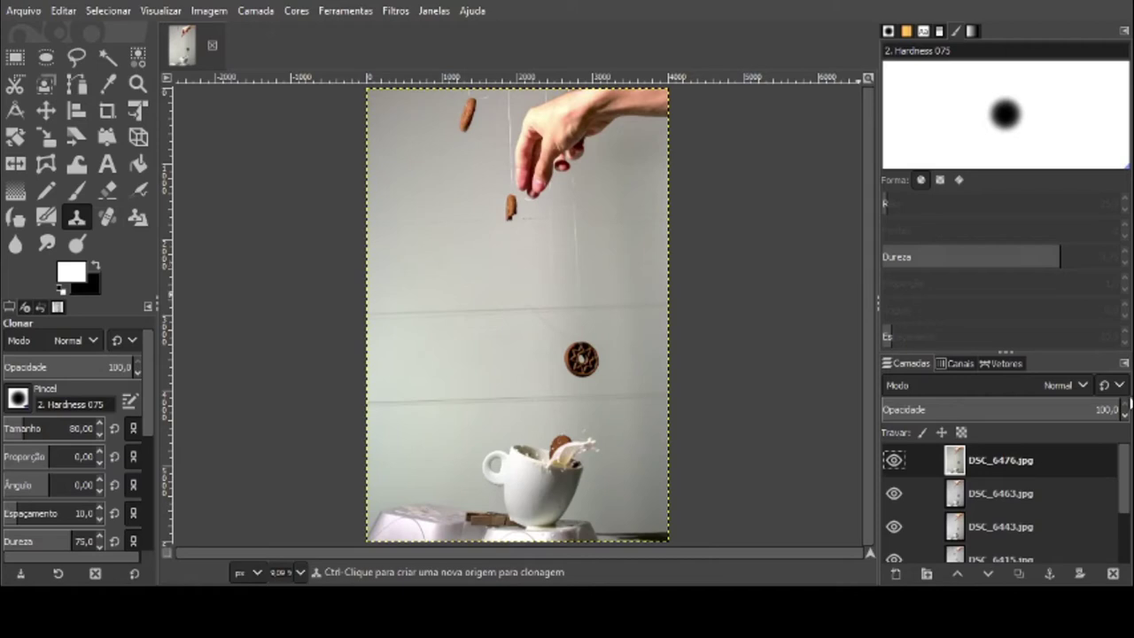
Enlarge the layer list and toggle the DSC_6476.jpg layer off and on to compare it with the photo below
scroll(1130, 441, down, 1)
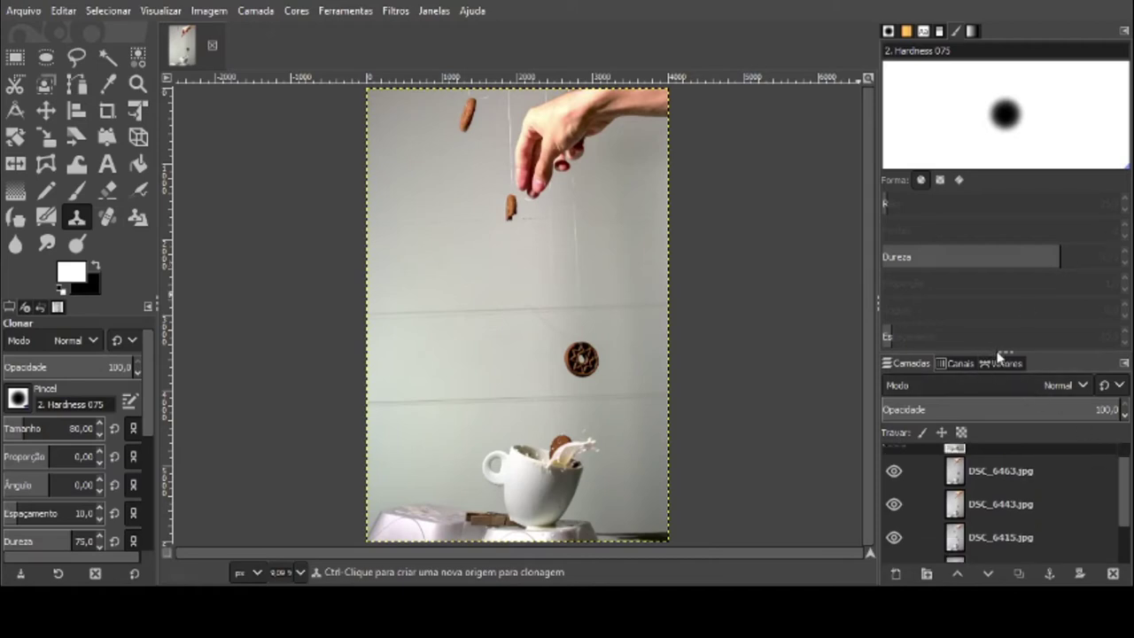
drag(1000, 351, 1001, 296)
click(895, 405)
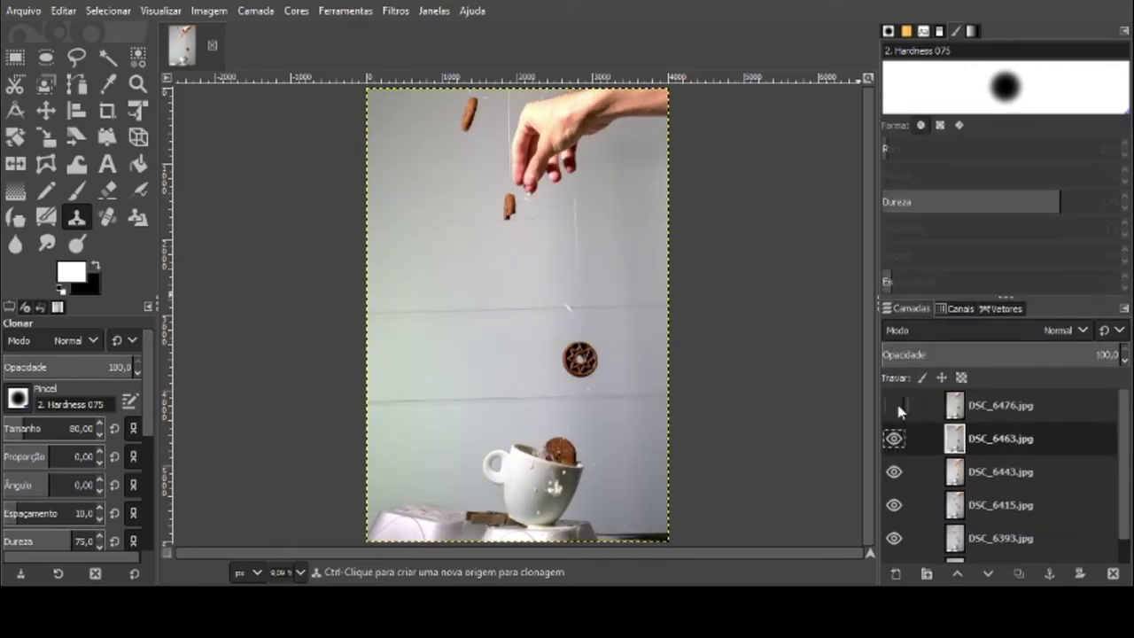
scroll(1116, 434, down, 2)
scroll(1123, 466, up, 2)
click(896, 409)
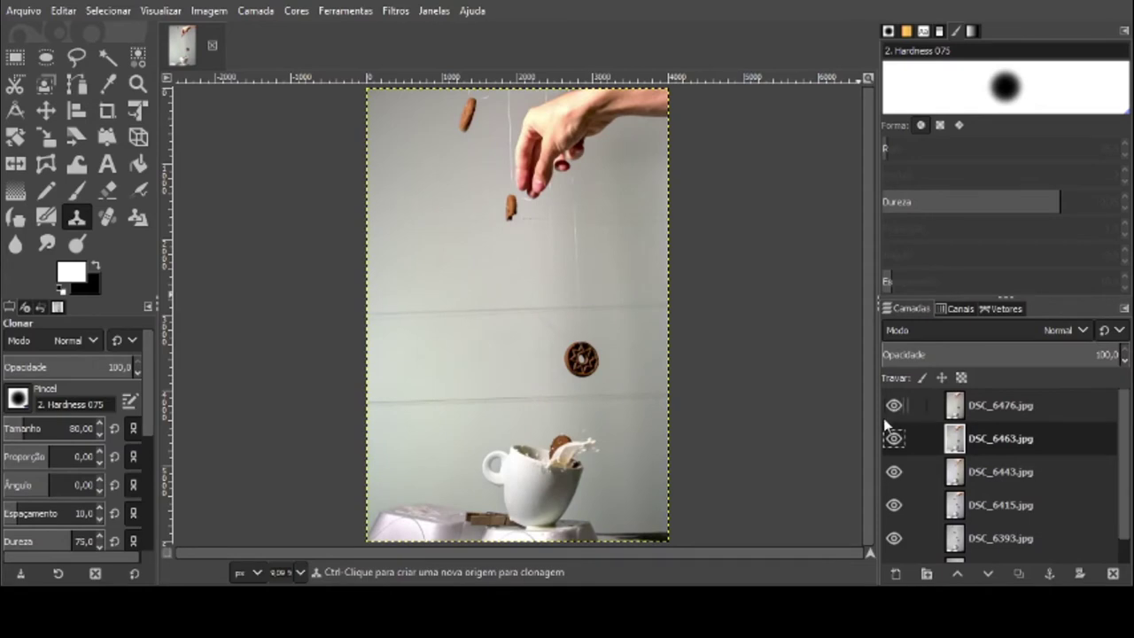
Hide the DSC_6476, DSC_6463, DSC_6443 and DSC_6415 layers, with DSC_6476 placed just above DSC_6393
click(894, 406)
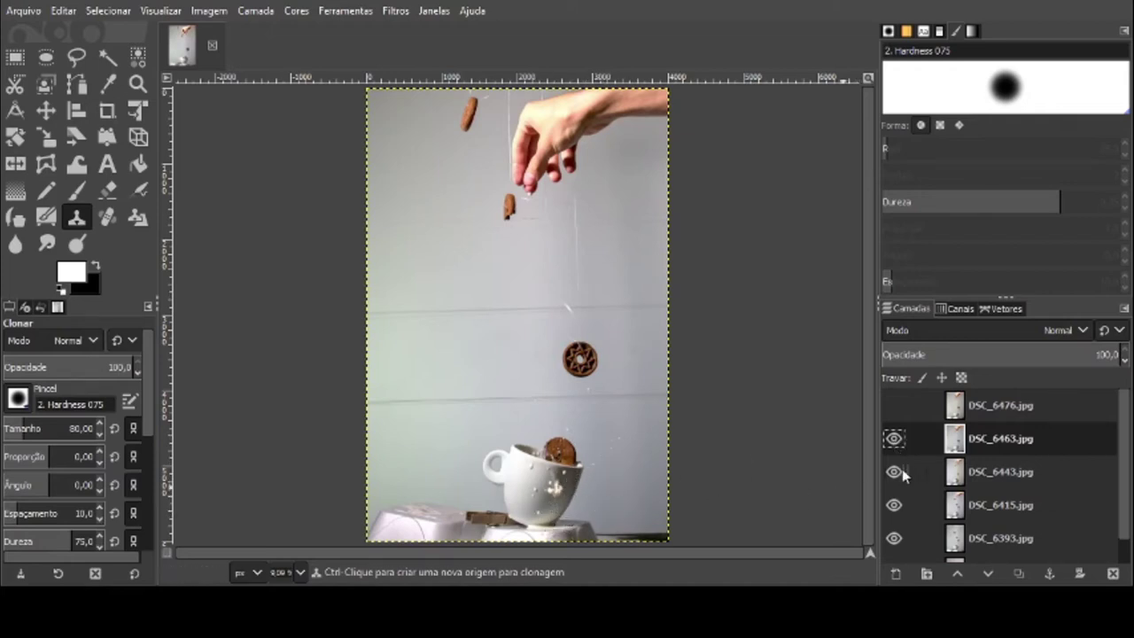
click(893, 440)
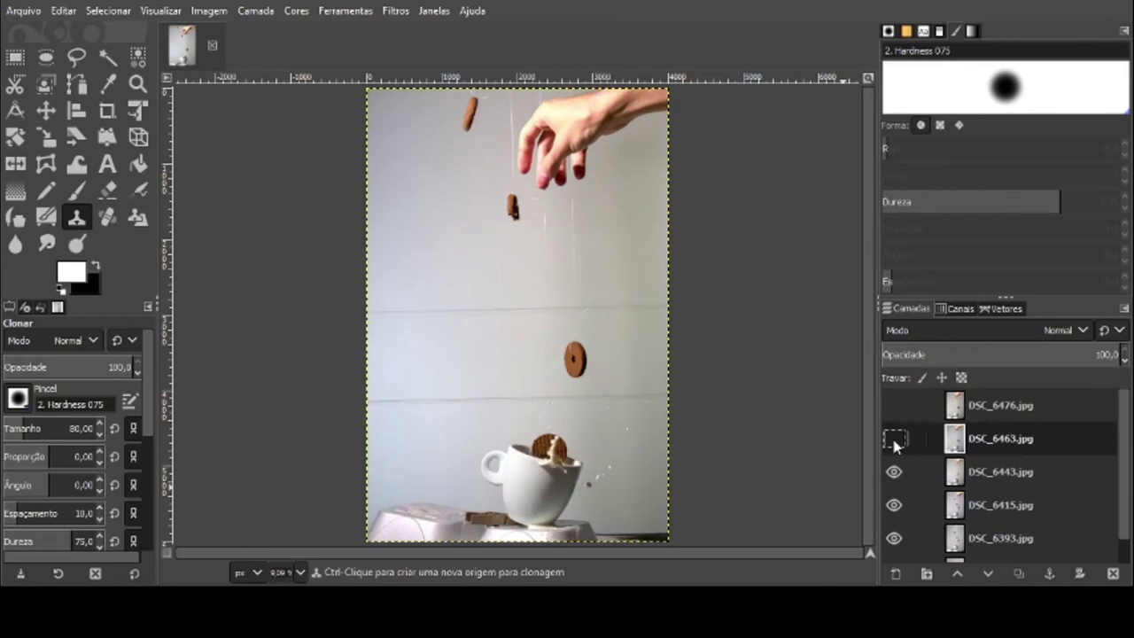
click(894, 472)
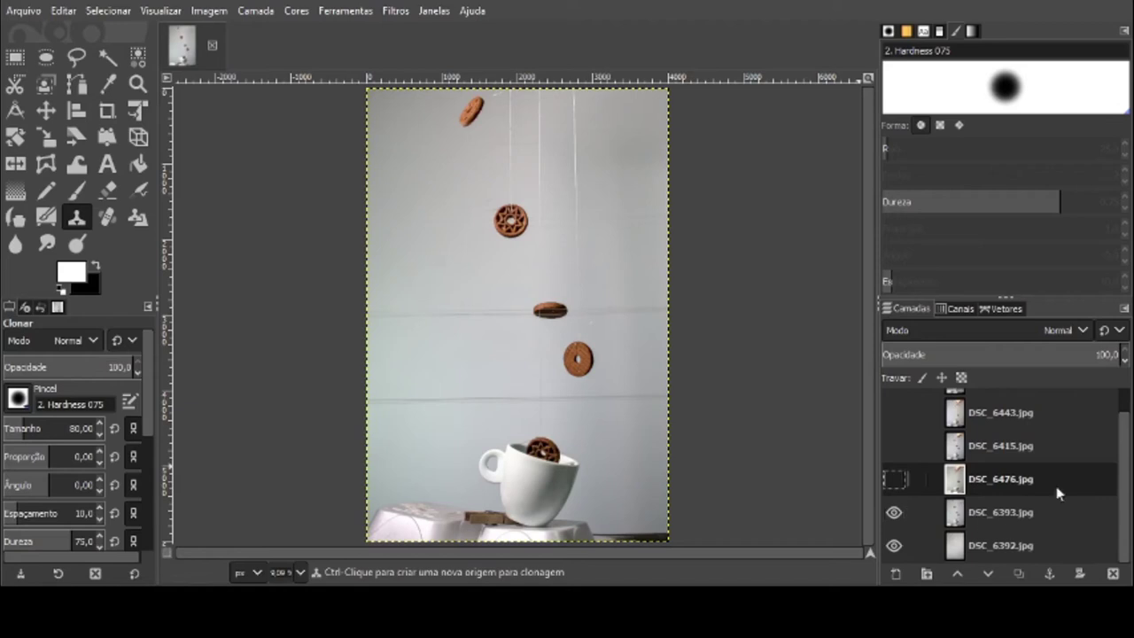
mouse_move(1123, 506)
mouse_down()
mouse_move(1123, 484)
mouse_move(1124, 513)
mouse_up()
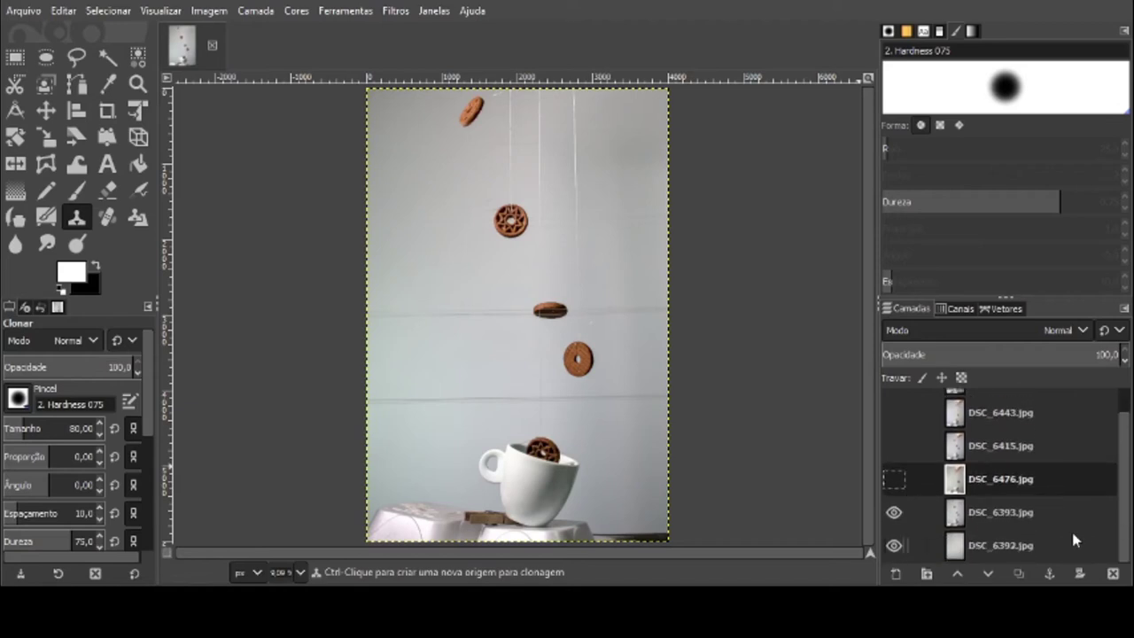
Add a black layer mask to DSC_6393.jpg and set the Paintbrush size to 424
click(992, 519)
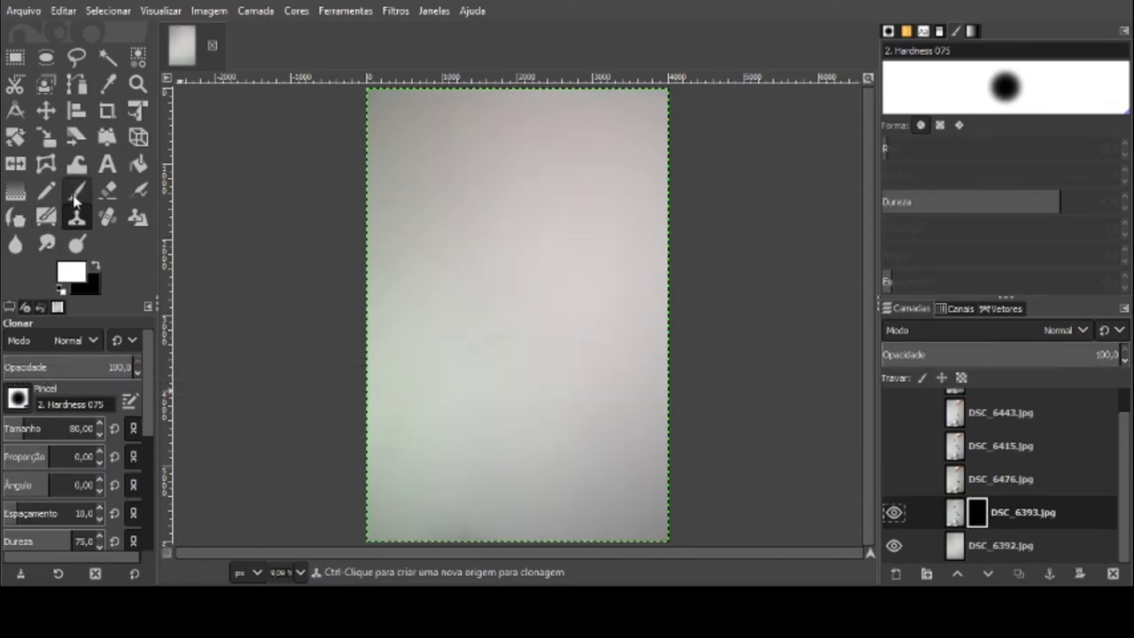
click(75, 192)
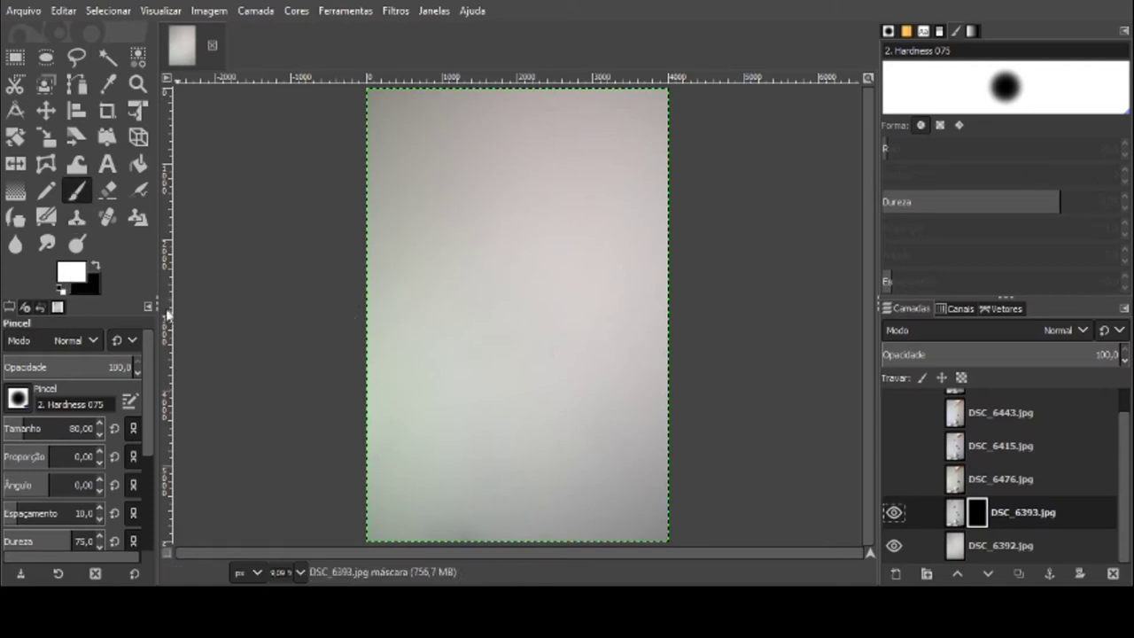
click(64, 426)
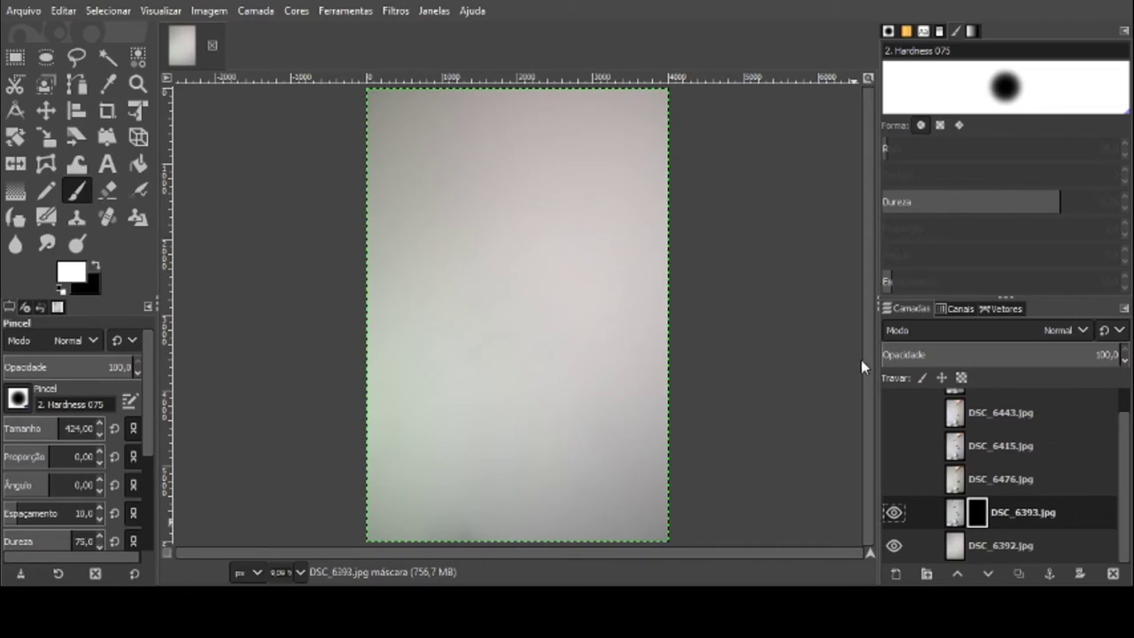
Replace the black mask on DSC_6393.jpg with a white layer mask and swap the foreground colour to black
key(ctrl+z)
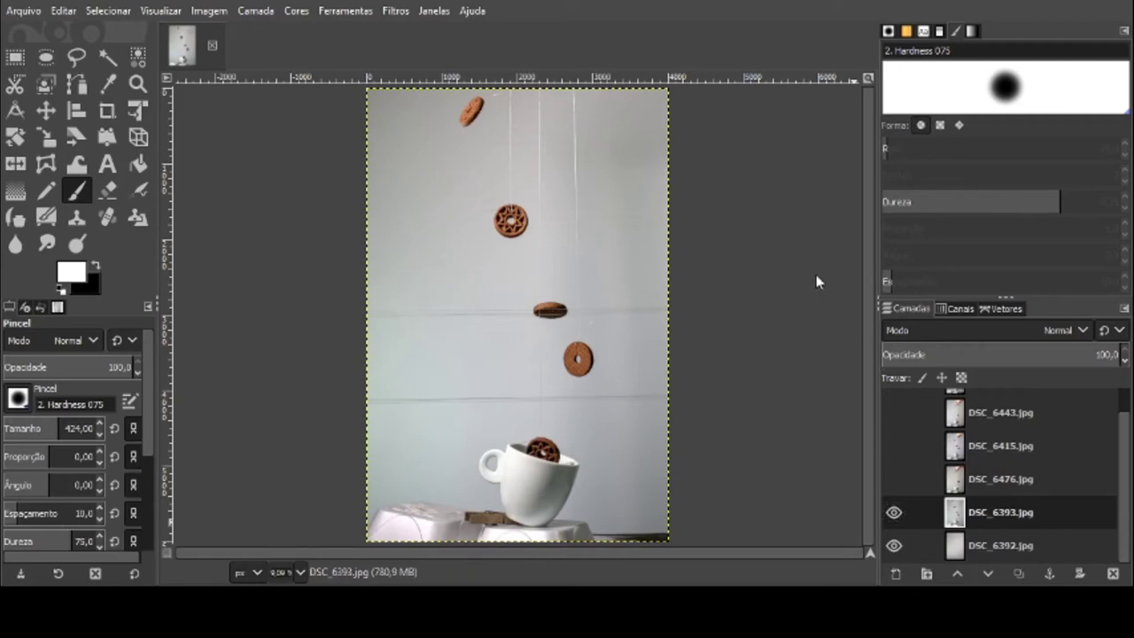
key(ctrl+z)
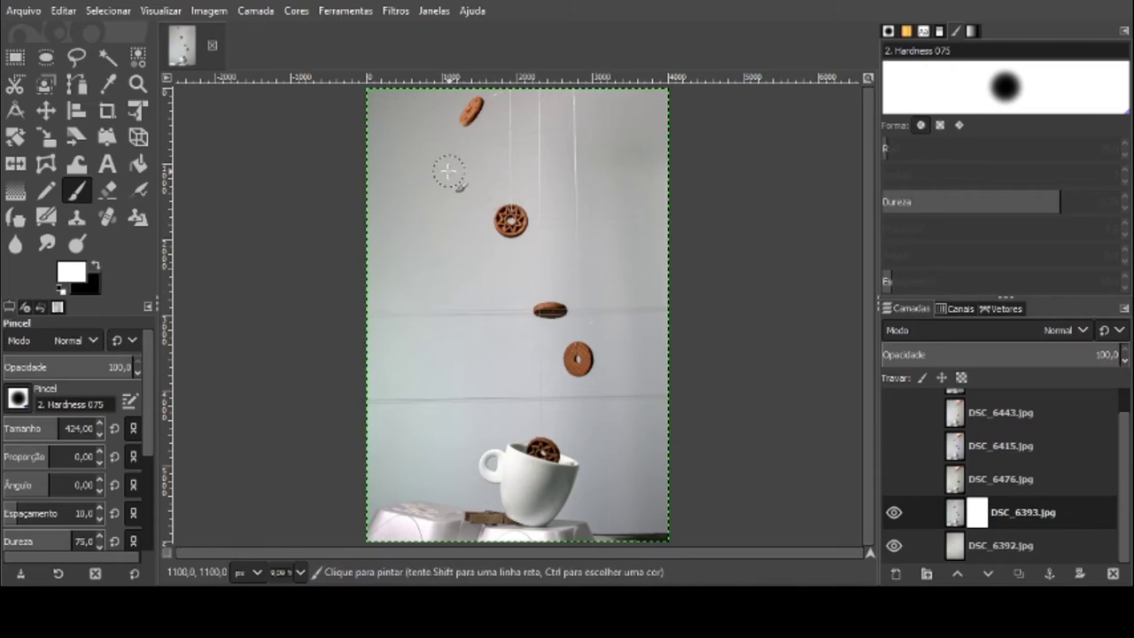
click(98, 265)
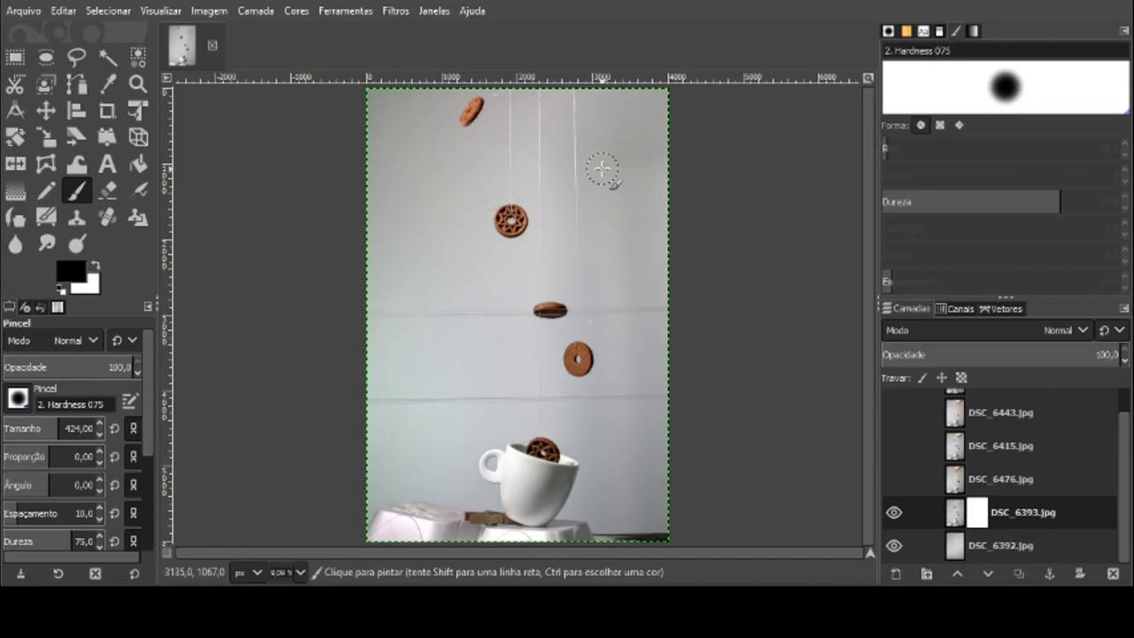
Paint black on the DSC_6393.jpg mask over the threads near the photo's top edge, toggling the layer to compare
mouse_move(562, 154)
mouse_down()
mouse_move(515, 130)
mouse_move(553, 130)
mouse_move(483, 161)
mouse_move(583, 149)
mouse_move(433, 187)
mouse_move(523, 126)
mouse_up()
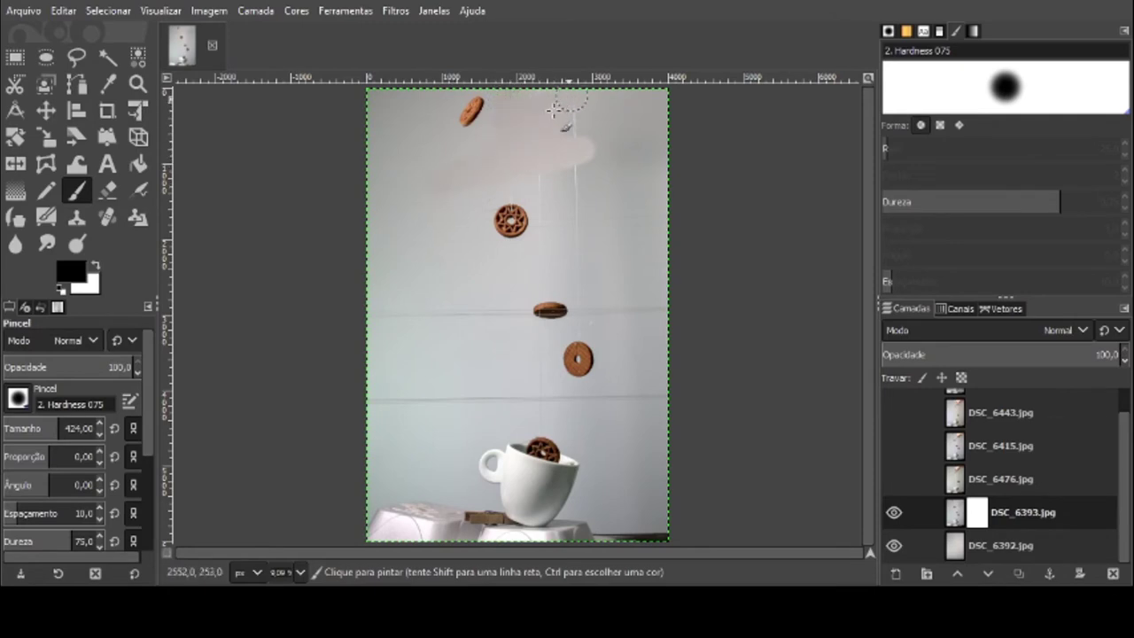
mouse_move(554, 99)
mouse_down()
mouse_move(568, 145)
mouse_move(575, 119)
mouse_move(577, 168)
mouse_move(604, 114)
mouse_move(626, 118)
mouse_move(561, 131)
mouse_move(615, 104)
mouse_up()
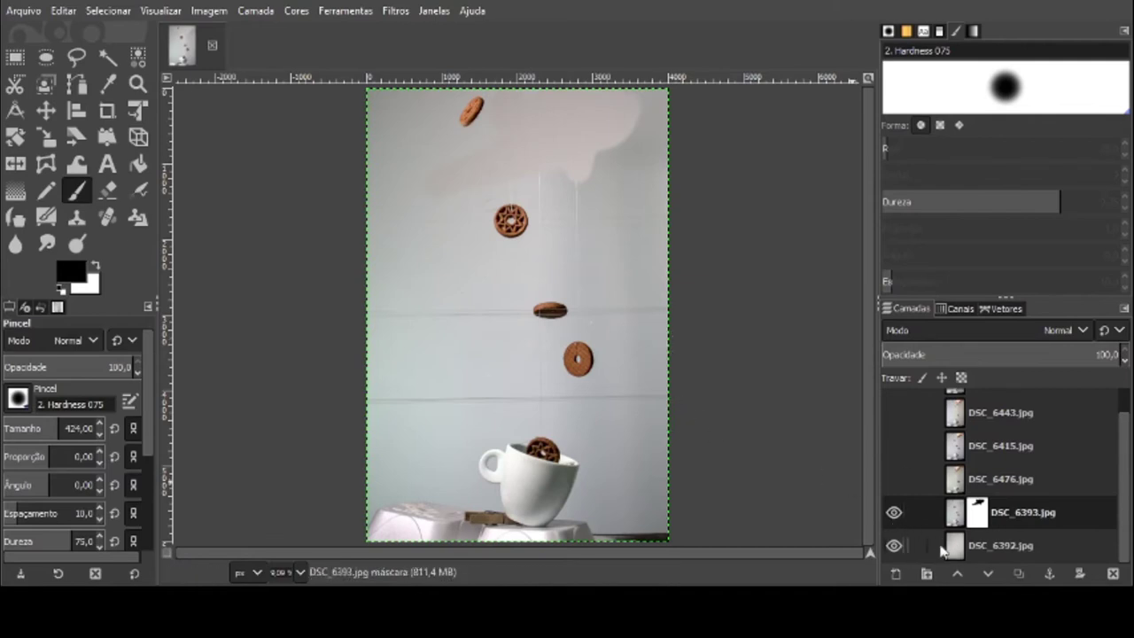
click(894, 518)
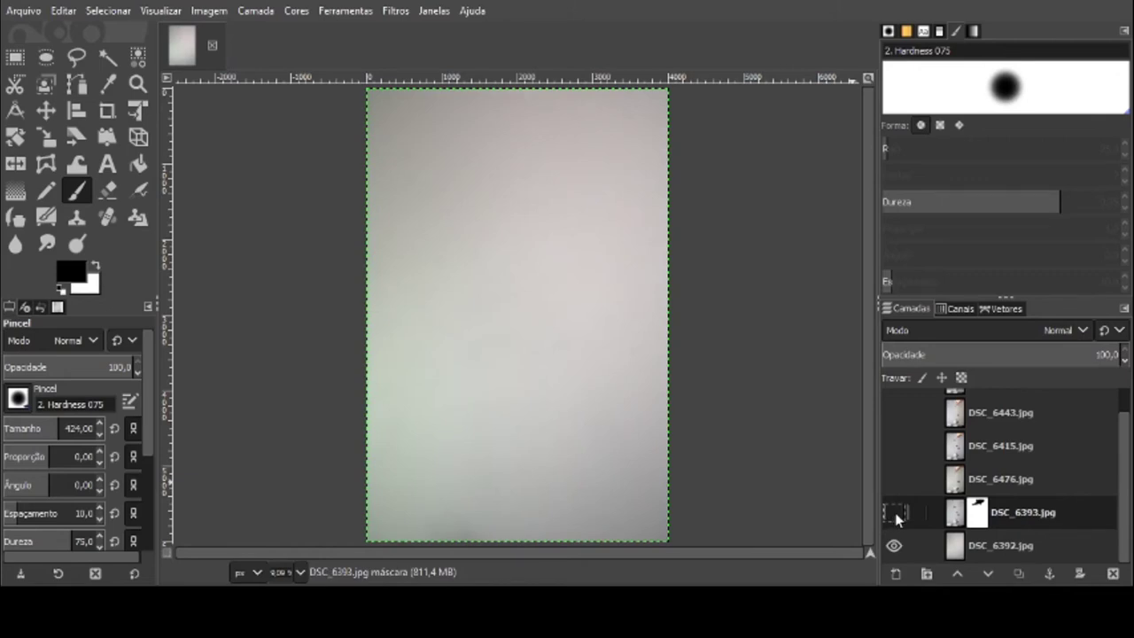
click(894, 516)
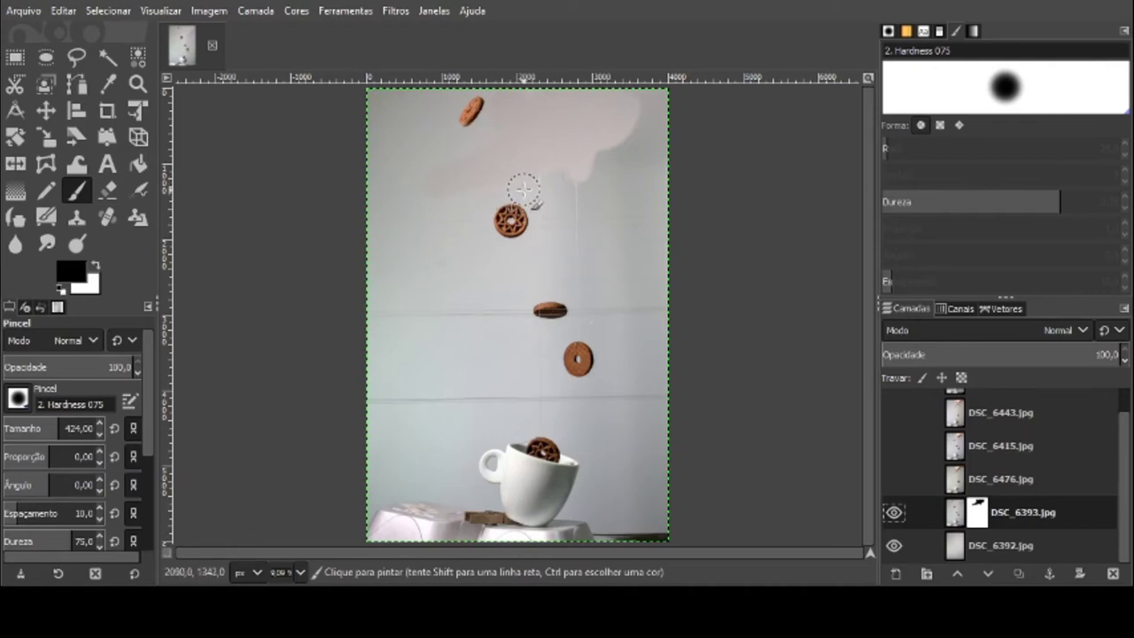
Set the brush size to 852 and mask out the threads and background around the star-patterned cookie
click(85, 425)
mouse_move(605, 192)
mouse_down()
mouse_move(647, 355)
mouse_move(585, 427)
mouse_move(449, 353)
mouse_move(500, 142)
mouse_up()
scroll(500, 142, up, 3)
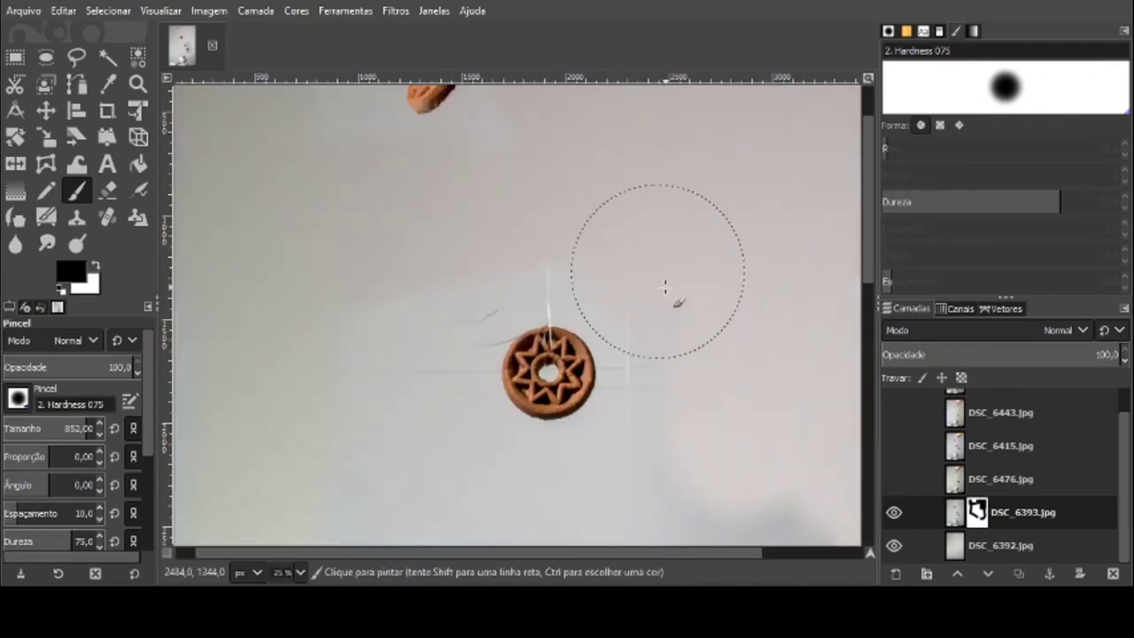
scroll(549, 114, up, 2)
Set the brush size to 233 and mask out the threads between the falling cookies
click(40, 425)
mouse_move(450, 92)
mouse_down()
mouse_move(508, 98)
mouse_move(504, 387)
mouse_move(556, 382)
mouse_up()
scroll(683, 197, down, 5)
scroll(632, 278, down, 5)
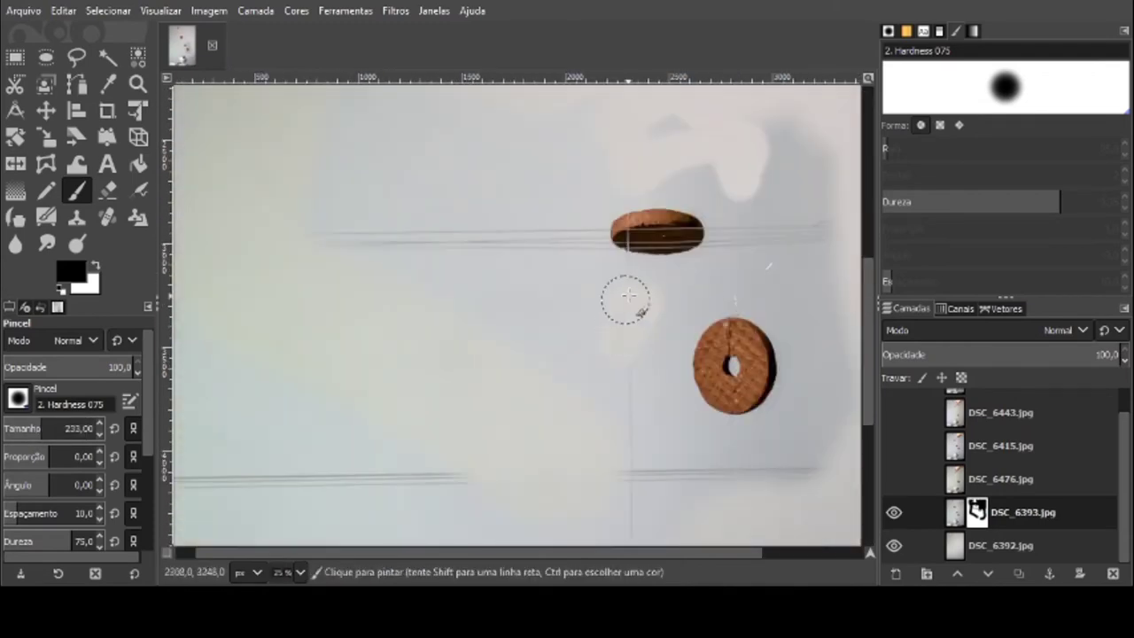
scroll(691, 306, down, 5)
scroll(629, 328, down, 2)
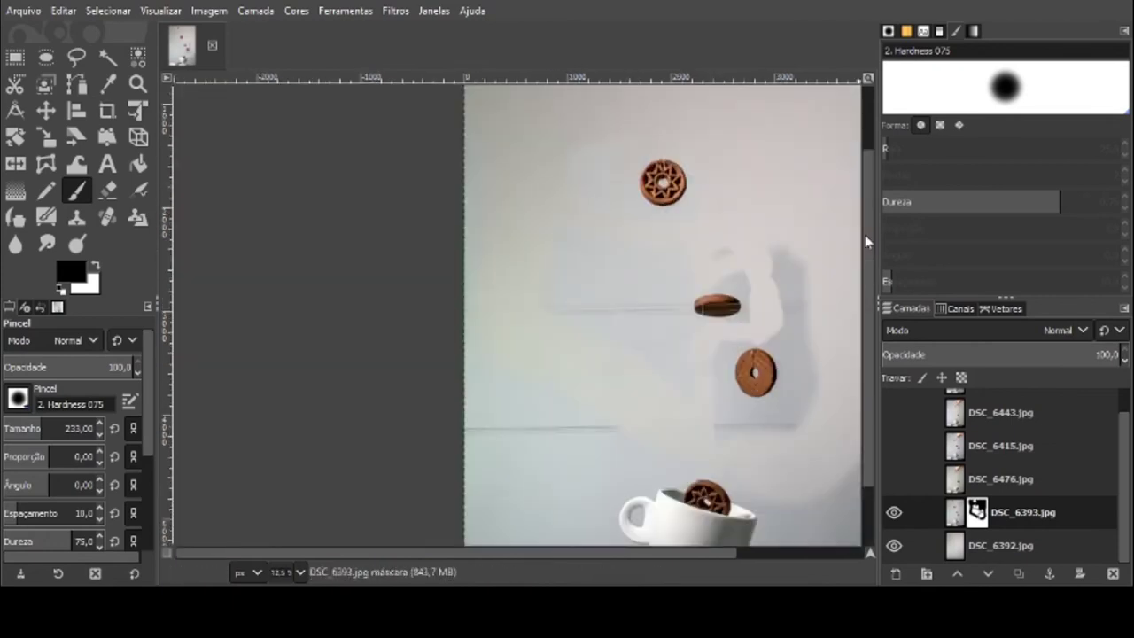
Set the brush size back to 852 and mask out the wall lines beside the falling cookies, undoing one stray stroke
click(87, 426)
mouse_move(284, 331)
mouse_down()
mouse_move(435, 279)
mouse_move(419, 362)
mouse_move(328, 135)
mouse_move(464, 114)
mouse_move(570, 166)
mouse_move(676, 405)
mouse_move(647, 396)
mouse_up()
key(ctrl+z)
mouse_move(664, 297)
mouse_down()
mouse_move(696, 404)
mouse_move(677, 345)
mouse_up()
mouse_move(360, 227)
mouse_down()
mouse_move(431, 198)
mouse_move(455, 308)
mouse_move(378, 428)
mouse_move(501, 349)
mouse_up()
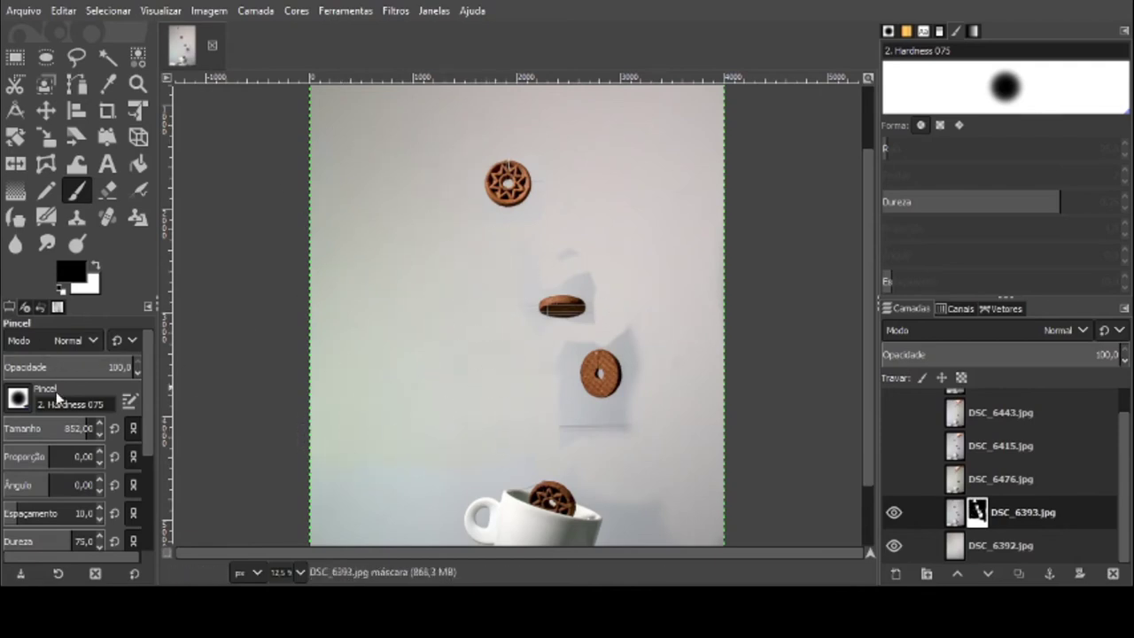
Mask out the leftover background close around the flat middle cookie using smaller brush sizes
click(39, 427)
scroll(586, 316, up, 4)
mouse_move(595, 173)
mouse_down()
mouse_move(342, 240)
mouse_move(628, 286)
mouse_move(417, 354)
mouse_move(394, 315)
mouse_up()
click(21, 427)
mouse_move(505, 214)
mouse_down()
mouse_move(588, 241)
mouse_move(601, 306)
mouse_move(533, 336)
mouse_move(428, 326)
mouse_move(389, 249)
mouse_move(486, 216)
mouse_move(566, 232)
mouse_up()
scroll(620, 266, down, 4)
drag(788, 363, 781, 232)
Set the brush size to 446 and mask out the background beside the solid round cookie
click(60, 428)
drag(825, 182, 833, 390)
drag(457, 275, 505, 213)
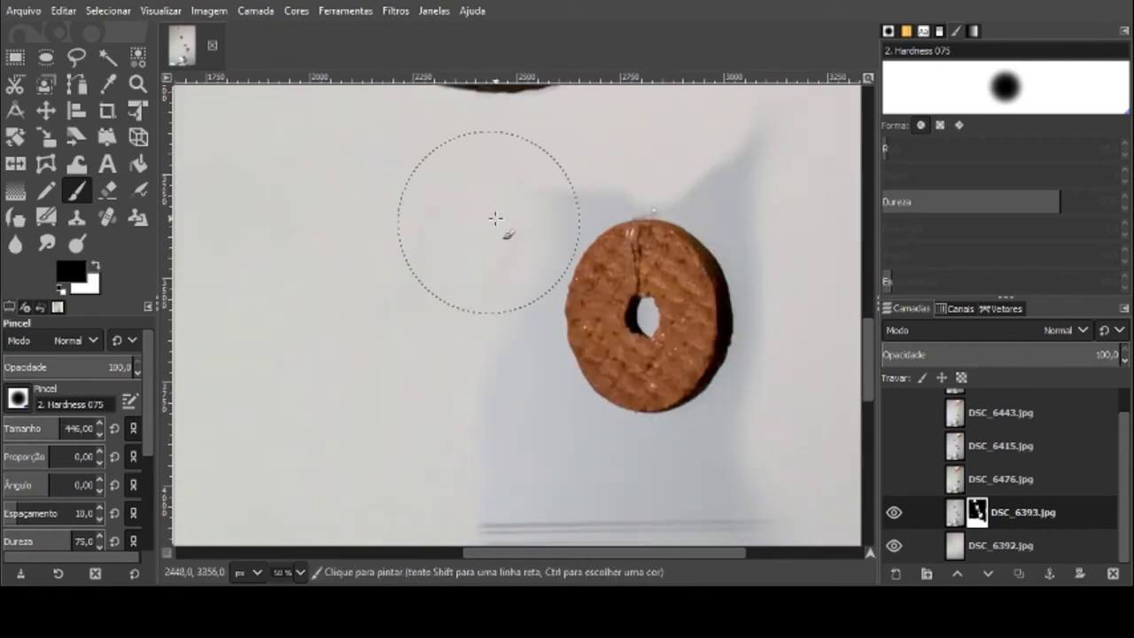
Set the brush size to 192 and mask the background close around the solid round cookie, undoing two strokes and repainting
click(37, 427)
mouse_move(523, 417)
mouse_down()
mouse_move(532, 357)
mouse_move(618, 195)
mouse_move(519, 281)
mouse_move(785, 296)
mouse_up()
key(ctrl+z)
key(ctrl+z)
mouse_move(765, 374)
mouse_down()
mouse_move(499, 420)
mouse_move(549, 329)
mouse_up()
Mask out the remaining wall lines and grey background between the solid round cookie and the cup, and beside the cookies above
scroll(619, 301, down, 4)
drag(791, 293, 514, 300)
scroll(602, 314, down, 4)
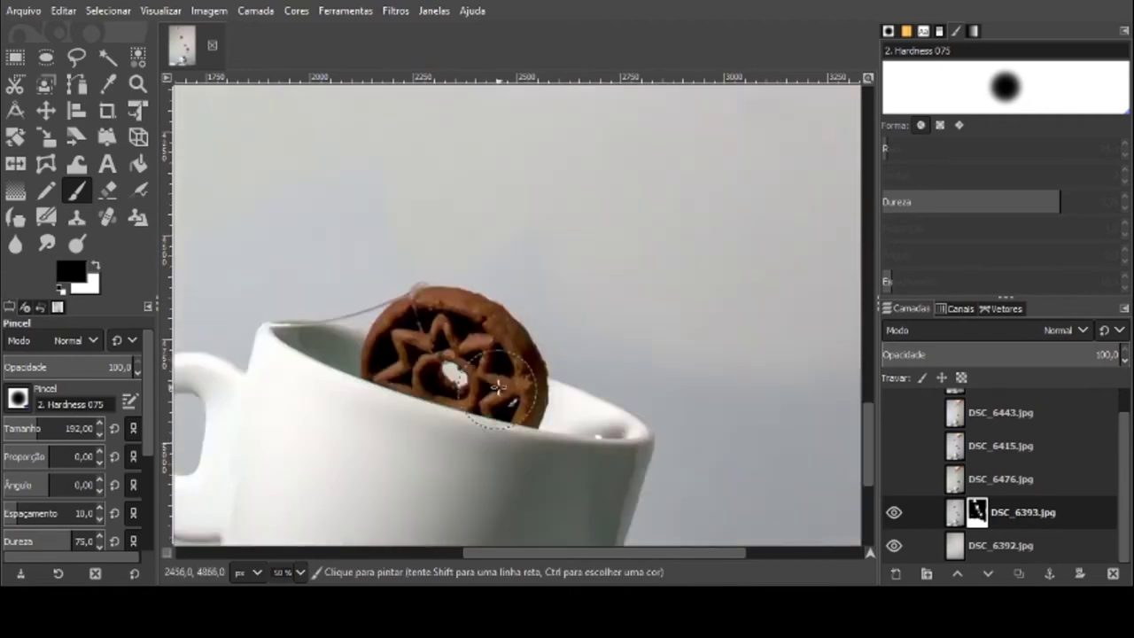
scroll(603, 313, up, 10)
drag(708, 274, 758, 345)
Check the masked edges of the star-patterned cookie and the topmost cookie for leftover background
scroll(278, 245, up, 6)
scroll(531, 231, up, 3)
scroll(637, 216, left, 4)
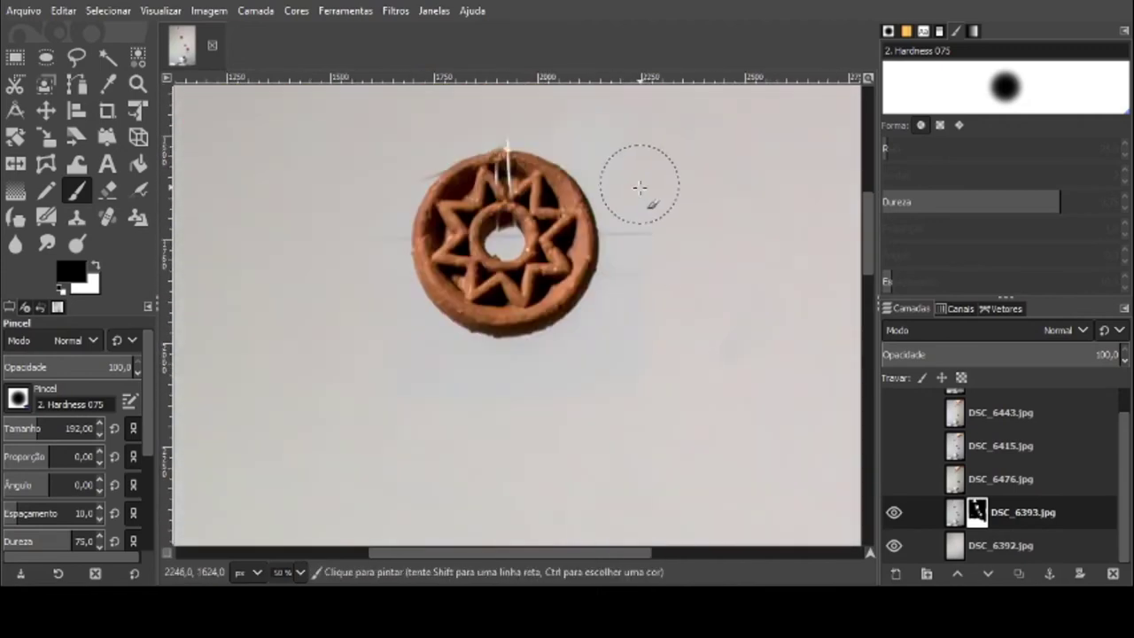
scroll(816, 182, up, 5)
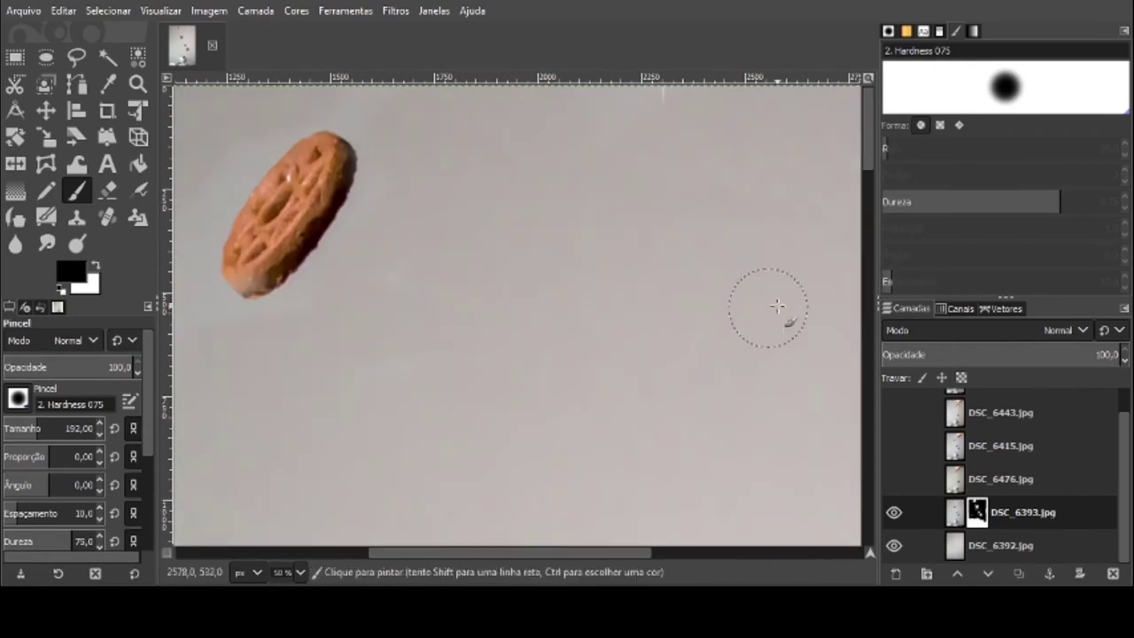
scroll(773, 319, down, 3)
scroll(584, 223, up, 3)
scroll(784, 475, down, 4)
scroll(709, 398, up, 6)
Set the brush size to 86 and mask out the grey halo along the solid round cookie's edge
click(23, 426)
mouse_move(494, 271)
mouse_down()
mouse_move(540, 233)
mouse_move(744, 258)
mouse_move(808, 372)
mouse_up()
drag(478, 294, 450, 503)
scroll(860, 339, down, 3)
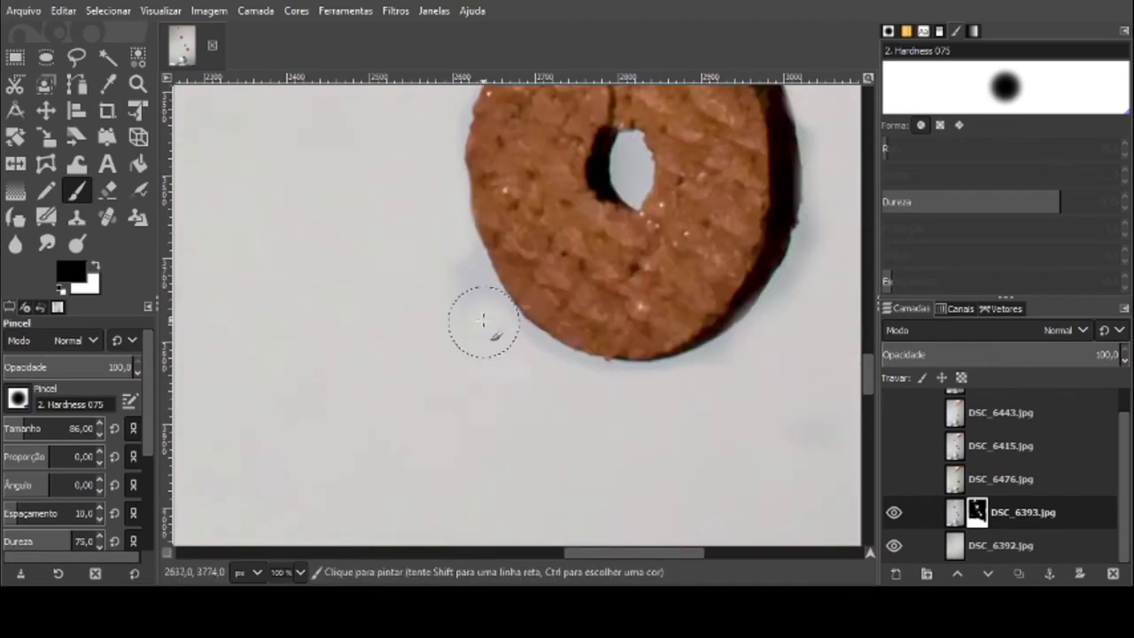
scroll(797, 354, down, 2)
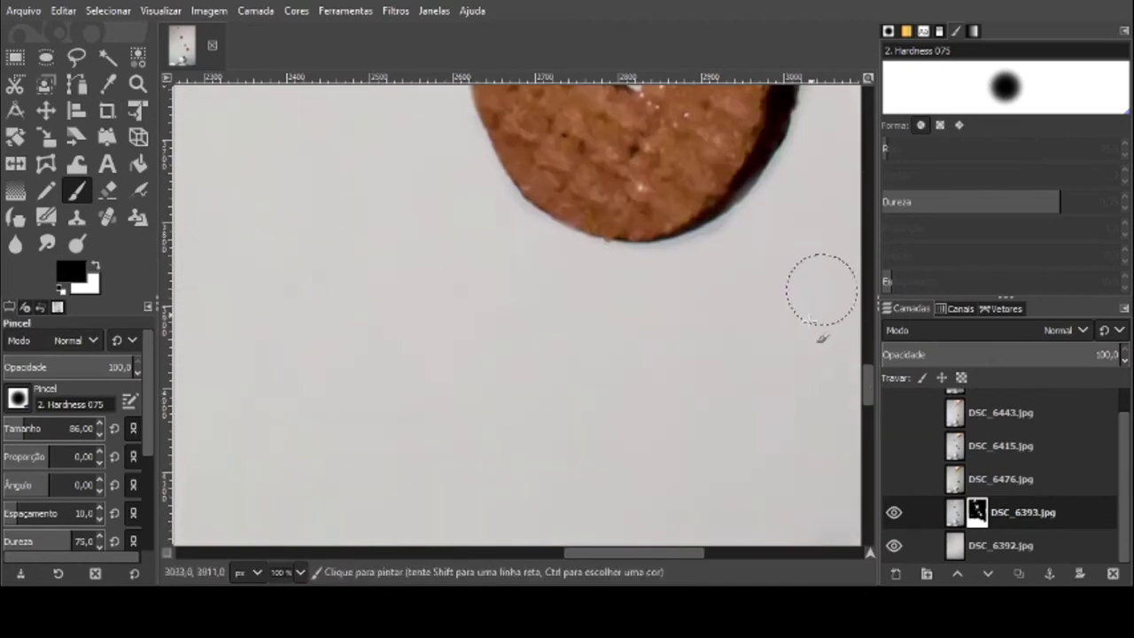
scroll(815, 384, up, 4)
scroll(841, 425, down, 5)
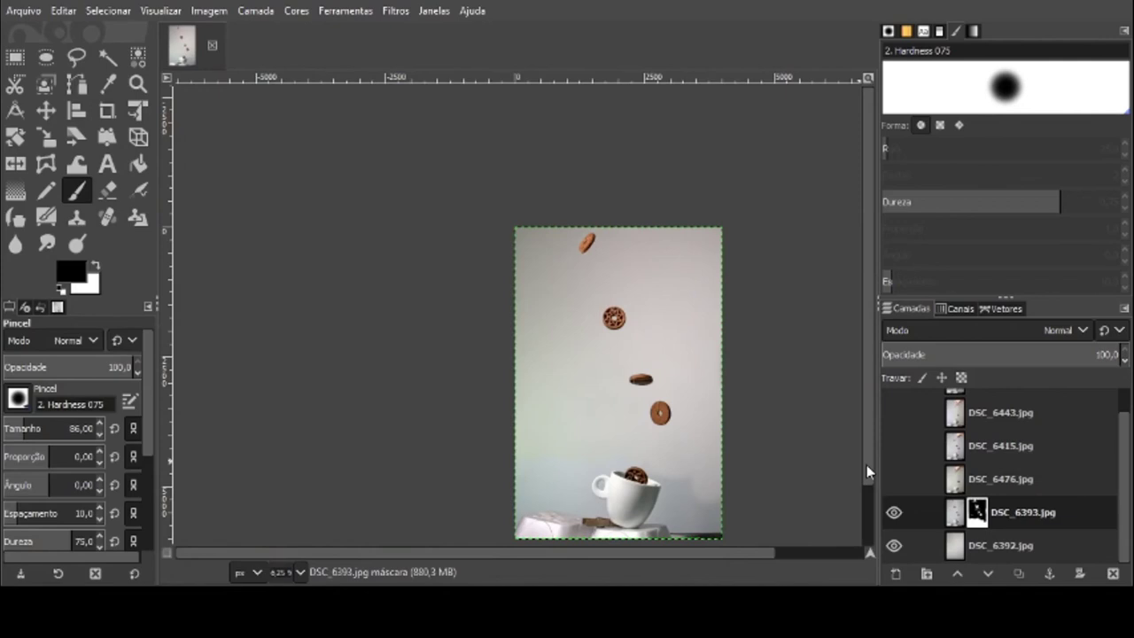
Hide the DSC_6392.jpg background layer to inspect the cookie cut-outs against transparency
drag(866, 464, 866, 530)
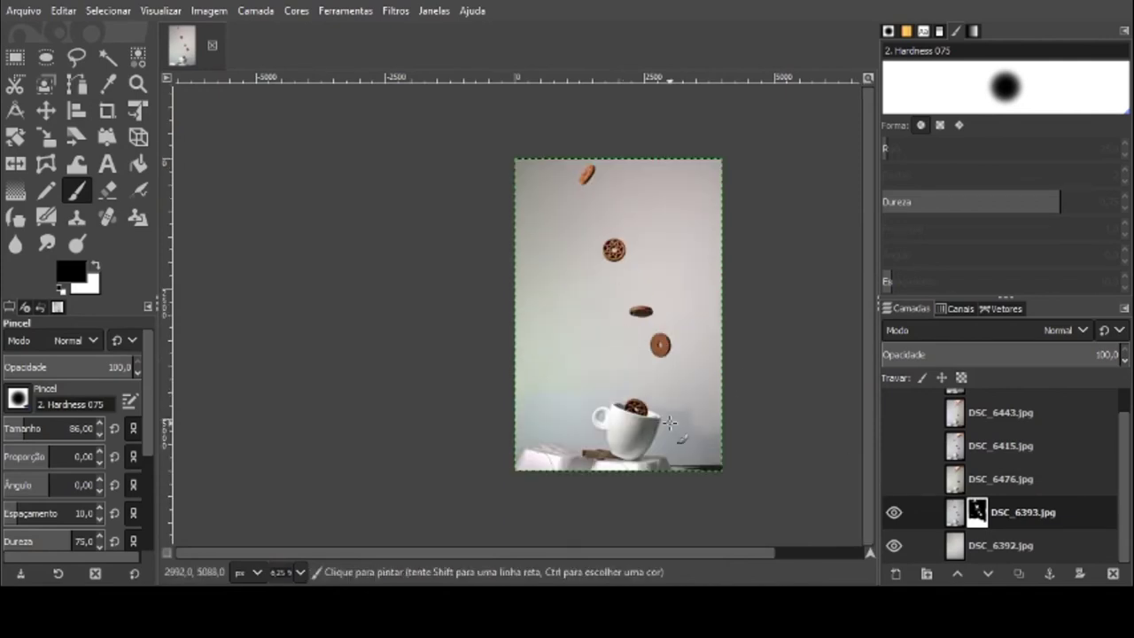
click(52, 426)
click(893, 548)
scroll(637, 249, up, 3)
Set the brush size to 122 and mask out the background fringe around the star-patterned cookie
drag(39, 425, 28, 426)
scroll(605, 177, down, 1)
scroll(605, 177, up, 3)
mouse_move(565, 222)
mouse_down()
mouse_move(615, 307)
mouse_move(618, 383)
mouse_move(541, 454)
mouse_move(307, 249)
mouse_move(478, 189)
mouse_move(390, 323)
mouse_up()
drag(484, 231, 569, 244)
ctrl+scroll(555, 260, up, 3)
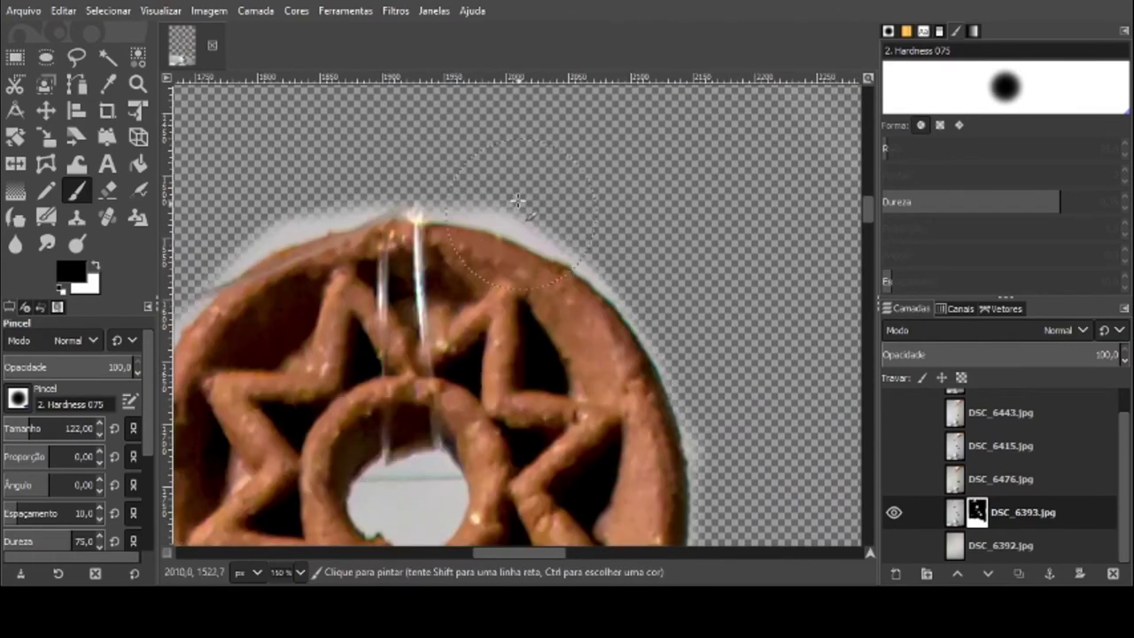
Reduce the brush size and trim the pale fringe along the star-patterned cookie's top and left edges
click(23, 426)
mouse_move(470, 189)
mouse_down()
mouse_move(587, 217)
mouse_move(502, 187)
mouse_move(616, 239)
mouse_up()
drag(456, 554, 487, 556)
mouse_move(498, 207)
mouse_down()
mouse_move(548, 184)
mouse_move(347, 316)
mouse_move(307, 421)
mouse_up()
scroll(306, 421, down, 4)
mouse_move(288, 218)
mouse_down()
mouse_move(354, 458)
mouse_move(328, 430)
mouse_move(387, 482)
mouse_up()
Set the brush size to 31 and mask out the halo along the star-patterned cookie's lower-right and bottom edges
click(15, 430)
mouse_move(602, 266)
mouse_down()
mouse_move(628, 248)
mouse_move(604, 301)
mouse_move(649, 296)
mouse_move(658, 248)
mouse_move(591, 258)
mouse_move(640, 303)
mouse_up()
drag(489, 553, 519, 552)
drag(706, 317, 587, 503)
drag(867, 233, 868, 249)
mouse_move(395, 308)
mouse_down()
mouse_move(266, 288)
mouse_move(560, 270)
mouse_up()
mouse_move(250, 264)
mouse_down()
mouse_move(539, 272)
mouse_move(563, 244)
mouse_up()
Mask out the halo along the star-patterned cookie's lower-left, upper-left and top edges
drag(519, 553, 488, 552)
drag(868, 239, 868, 228)
mouse_move(456, 435)
mouse_down()
mouse_move(394, 342)
mouse_move(359, 249)
mouse_up()
drag(867, 232, 867, 218)
mouse_move(447, 182)
mouse_down()
mouse_move(406, 222)
mouse_move(338, 465)
mouse_up()
mouse_move(687, 113)
mouse_down()
mouse_move(618, 109)
mouse_move(408, 204)
mouse_move(729, 124)
mouse_move(811, 166)
mouse_up()
Trim the remaining halo down the star-patterned cookie's right side, from the upper to the lower edge
drag(522, 552, 553, 552)
drag(698, 371, 694, 509)
drag(580, 170, 688, 316)
drag(486, 133, 625, 205)
scroll(625, 205, down, 4)
drag(562, 443, 660, 318)
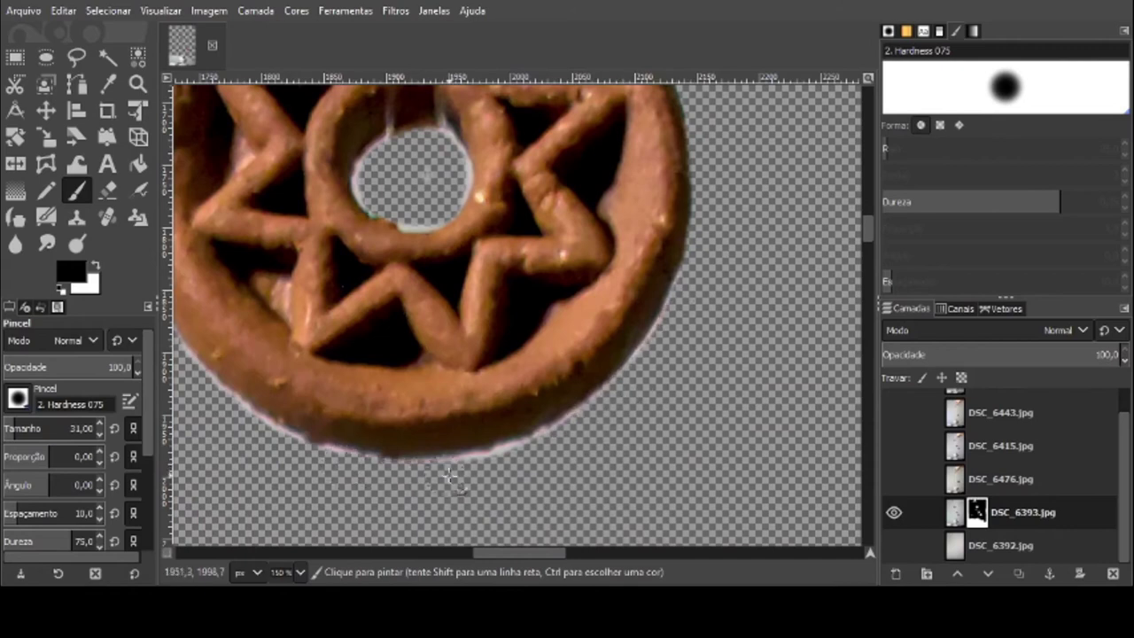
Touch up the mask along the star-patterned cookie's left edge
scroll(443, 426, left, 5)
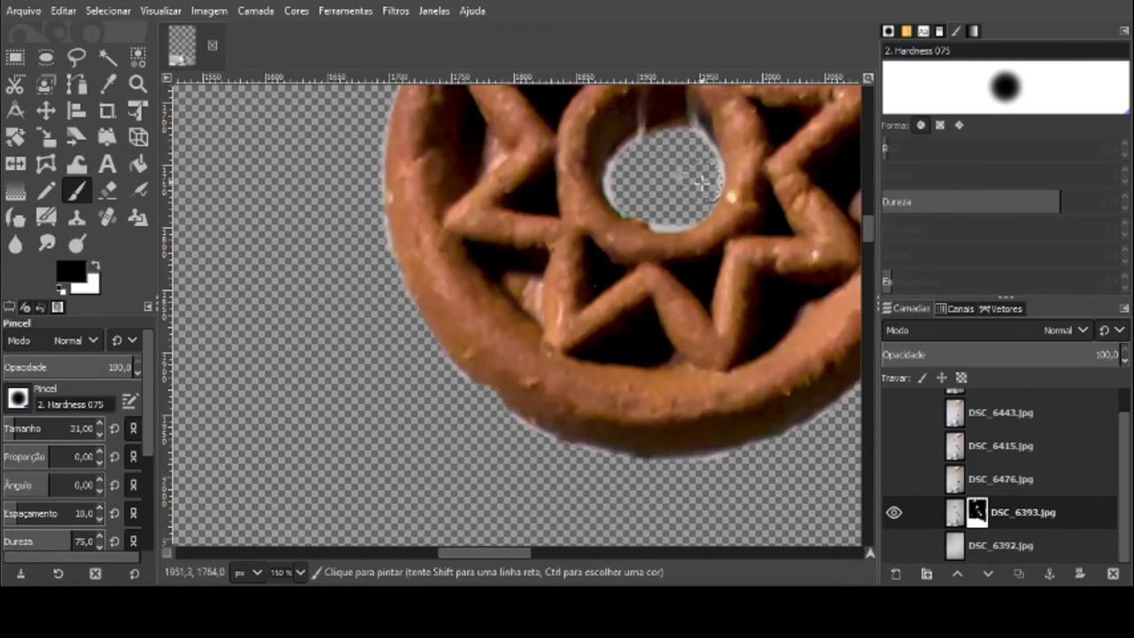
scroll(625, 141, up, 3)
scroll(451, 247, down, 4)
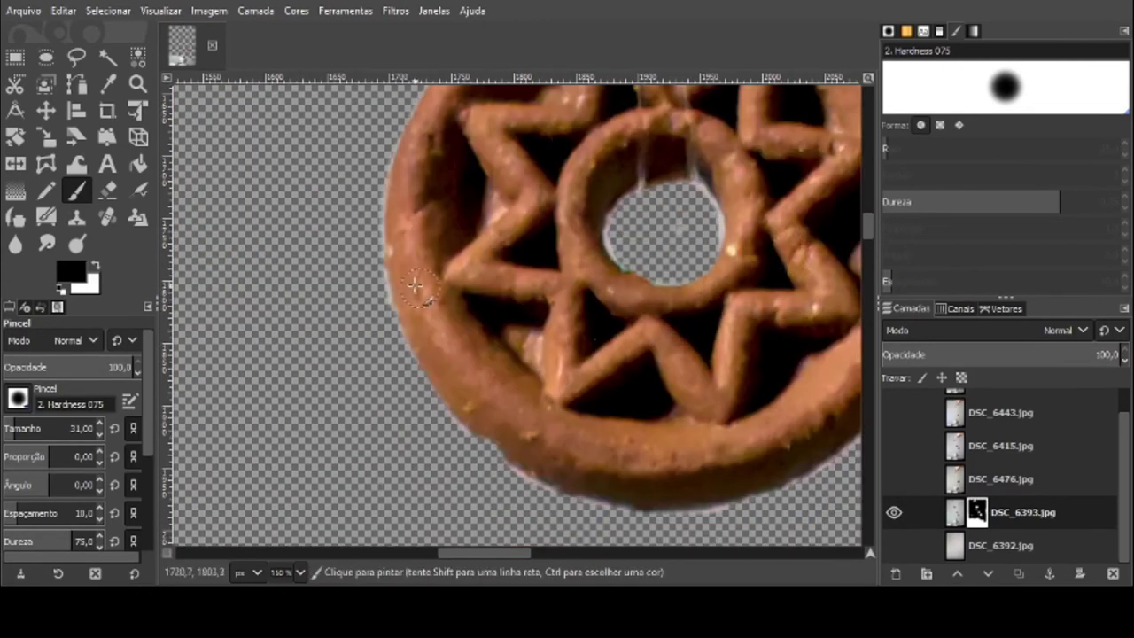
drag(372, 233, 407, 351)
Set the brush size to 60 and mask out the halo along both long sides of the tilted cookie near the photo's top
scroll(744, 373, down, 7)
drag(19, 430, 62, 430)
scroll(830, 275, down, 2)
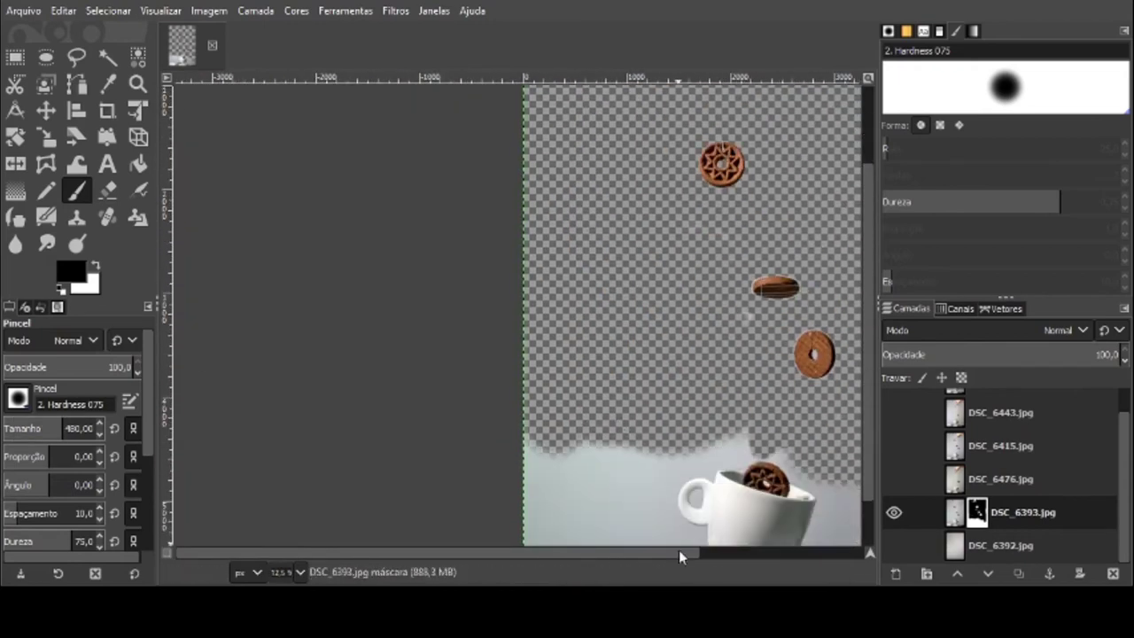
scroll(739, 240, up, 2)
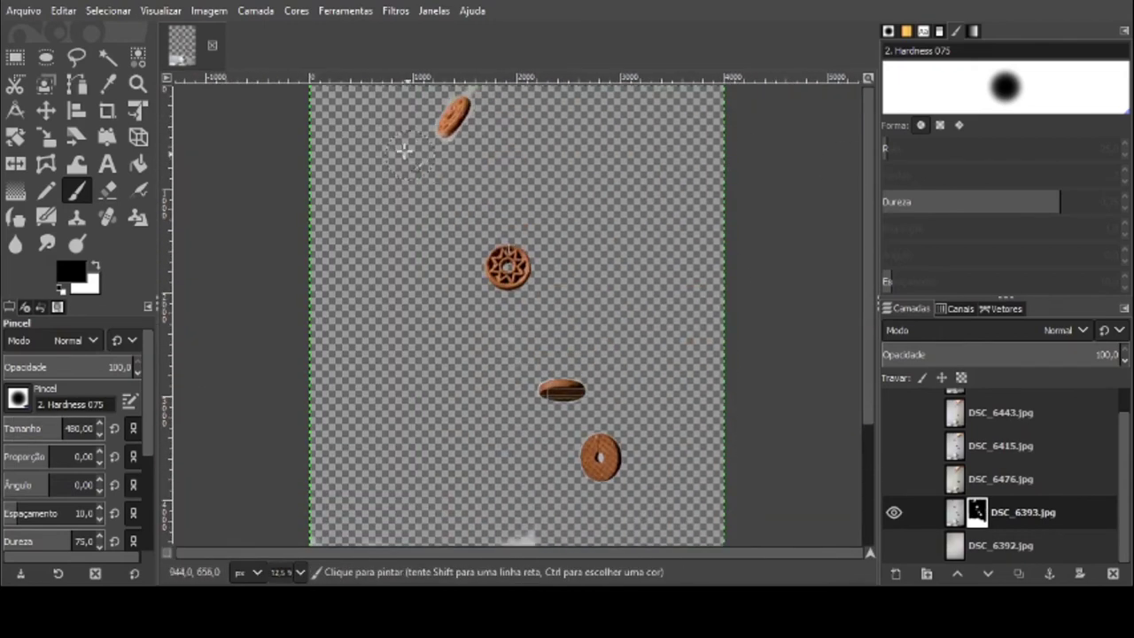
scroll(462, 114, up, 4)
scroll(572, 169, up, 2)
click(25, 422)
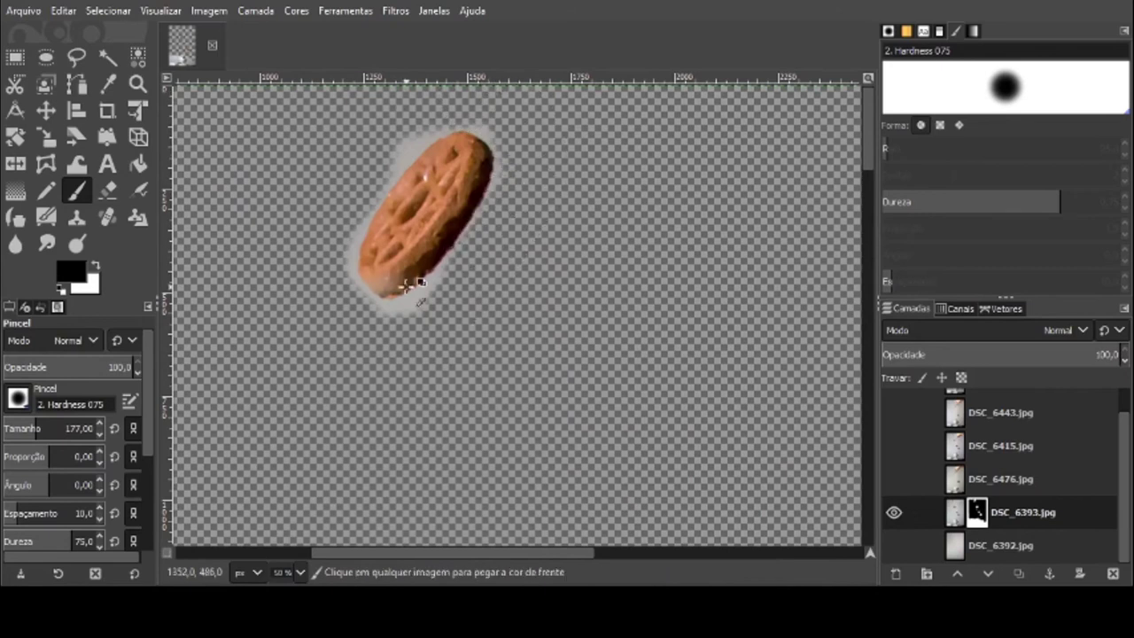
scroll(413, 283, up, 2)
scroll(319, 305, up, 4)
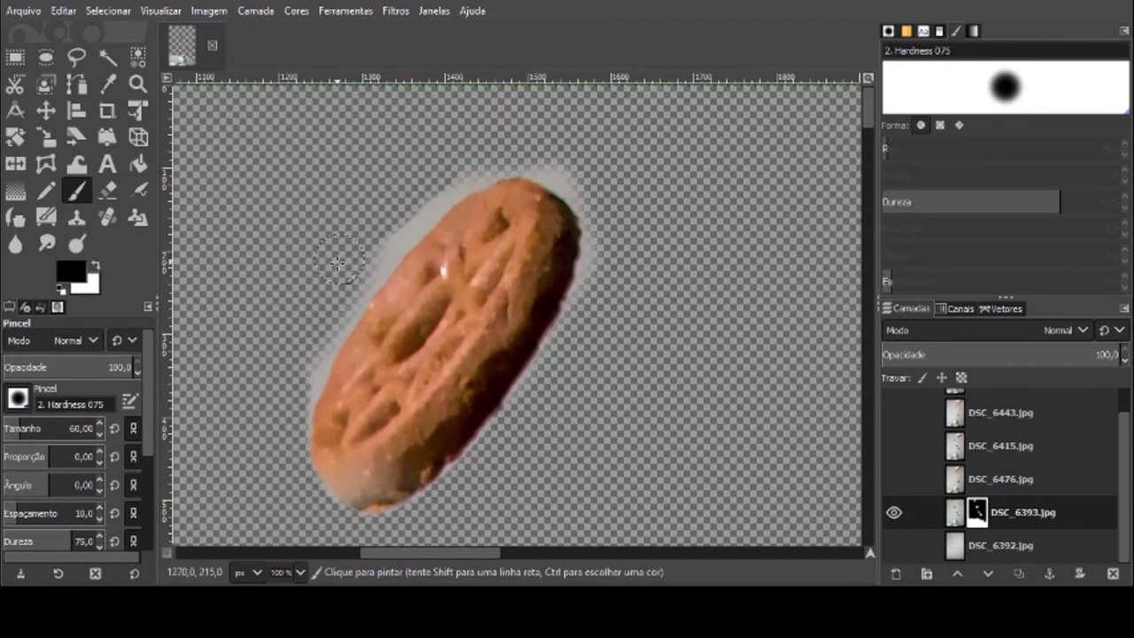
mouse_move(538, 160)
mouse_down()
mouse_move(567, 170)
mouse_move(600, 252)
mouse_move(551, 369)
mouse_move(464, 481)
mouse_up()
drag(386, 232, 326, 312)
key(x)
key(x)
Mask out the halo along the upper and left edges of the side-view cookie, undoing one stray stroke
scroll(372, 266, down, 6)
scroll(561, 406, up, 8)
drag(653, 264, 648, 221)
scroll(652, 221, up, 4)
drag(527, 275, 633, 376)
drag(402, 237, 449, 260)
scroll(449, 260, left, 8)
drag(459, 308, 447, 317)
key(ctrl+z)
mouse_move(479, 270)
mouse_down()
mouse_move(385, 366)
mouse_move(371, 507)
mouse_up()
drag(478, 279, 517, 260)
Trim the remaining halo along the side-view cookie's lower and left edges
scroll(516, 260, down, 4)
drag(425, 349, 372, 270)
scroll(785, 443, right, 4)
mouse_move(372, 435)
mouse_down()
mouse_move(513, 438)
mouse_move(738, 403)
mouse_move(506, 431)
mouse_up()
scroll(496, 160, left, 5)
scroll(496, 161, up, 2)
mouse_move(496, 160)
mouse_down()
mouse_move(412, 291)
mouse_move(418, 354)
mouse_up()
Mask out the halo around the round plain cookie's outer edge, covering its left, bottom, top and right sides
drag(596, 552, 611, 556)
scroll(704, 363, down, 7)
scroll(807, 459, up, 7)
scroll(363, 368, left, 4)
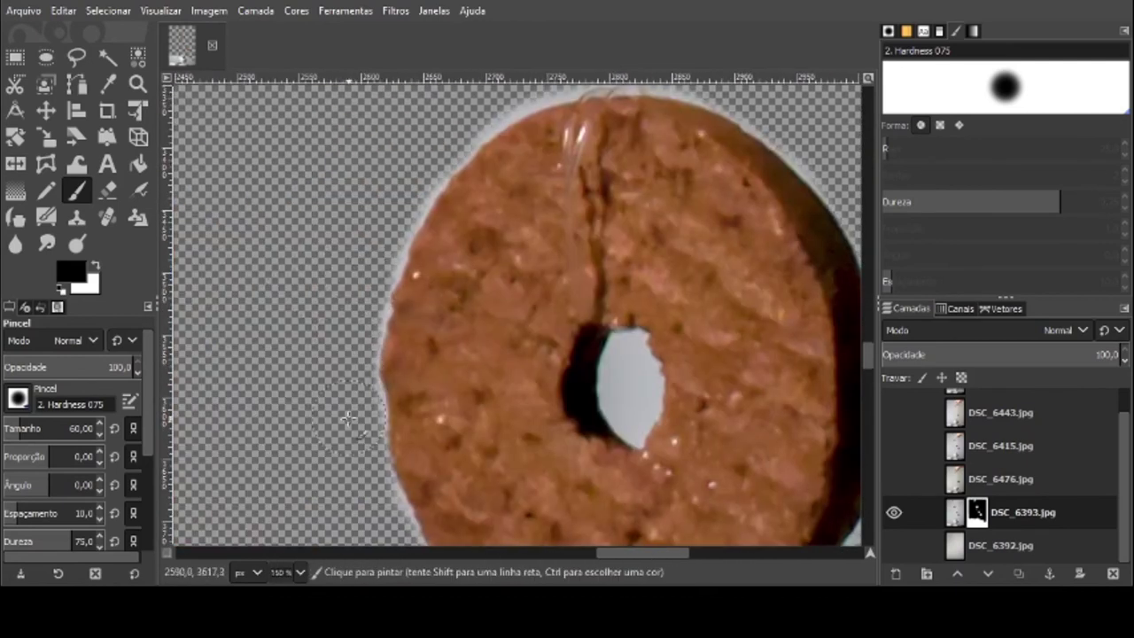
scroll(653, 422, down, 4)
mouse_move(427, 386)
mouse_down()
mouse_move(641, 478)
mouse_move(751, 441)
mouse_up()
drag(668, 553, 684, 553)
drag(264, 281, 323, 389)
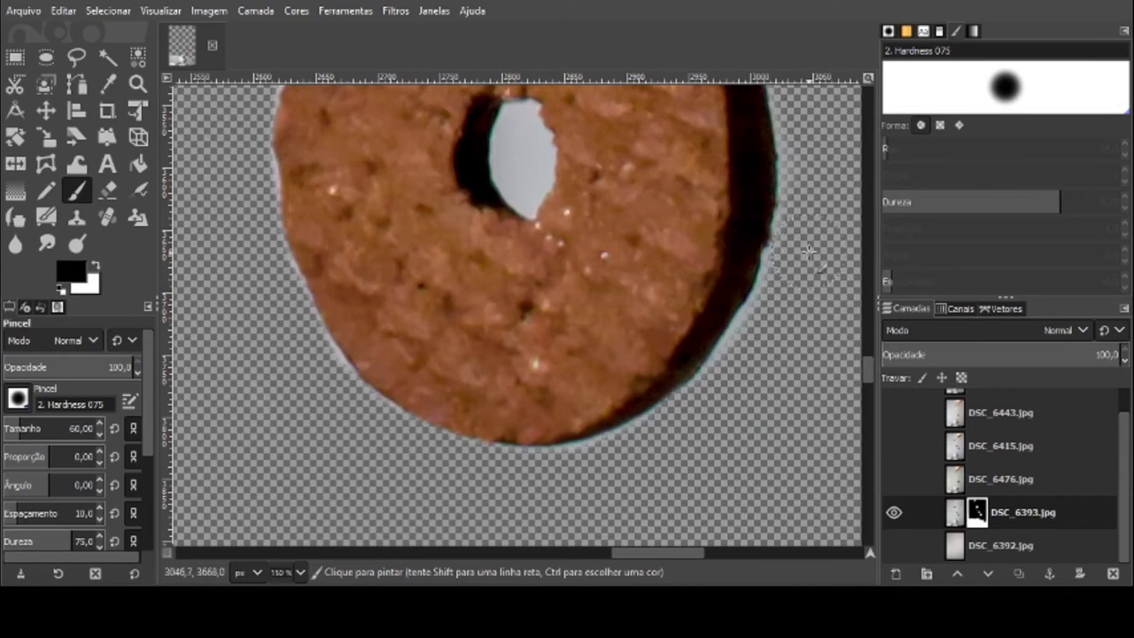
scroll(673, 284, up, 5)
mouse_move(434, 191)
mouse_down()
mouse_move(582, 189)
mouse_move(730, 288)
mouse_up()
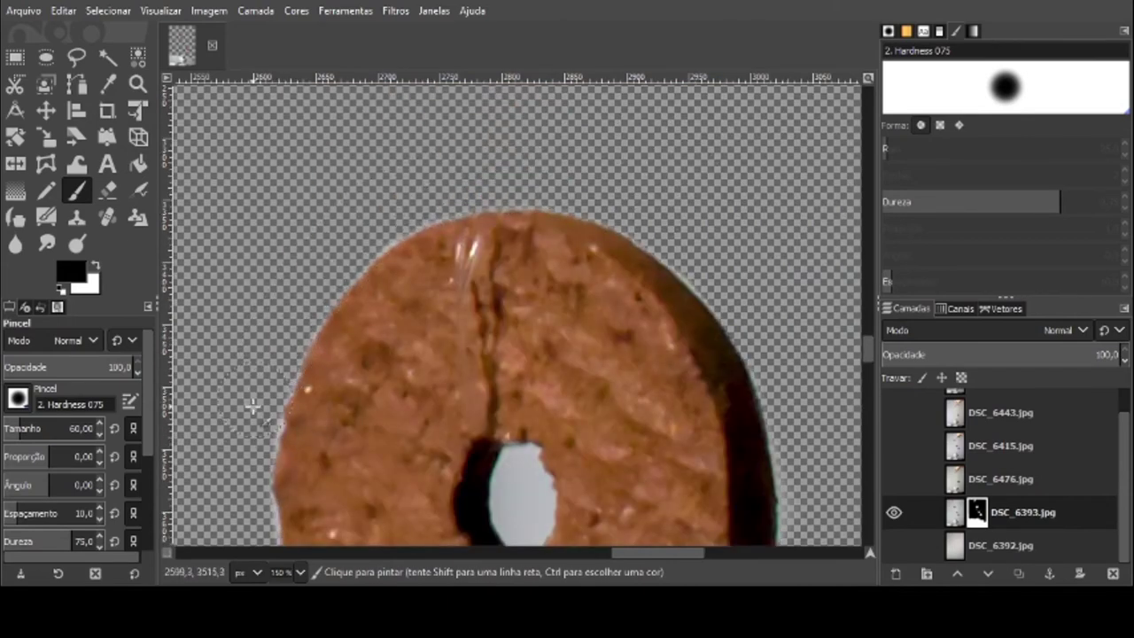
Set the brush size to 15 and mask out the background inside the round plain cookie's hole
scroll(252, 365, down, 2)
key(bracketleft)
mouse_move(518, 336)
mouse_down()
mouse_move(509, 419)
mouse_move(538, 423)
mouse_move(536, 345)
mouse_move(507, 372)
mouse_up()
ctrl+scroll(506, 370, down, 5)
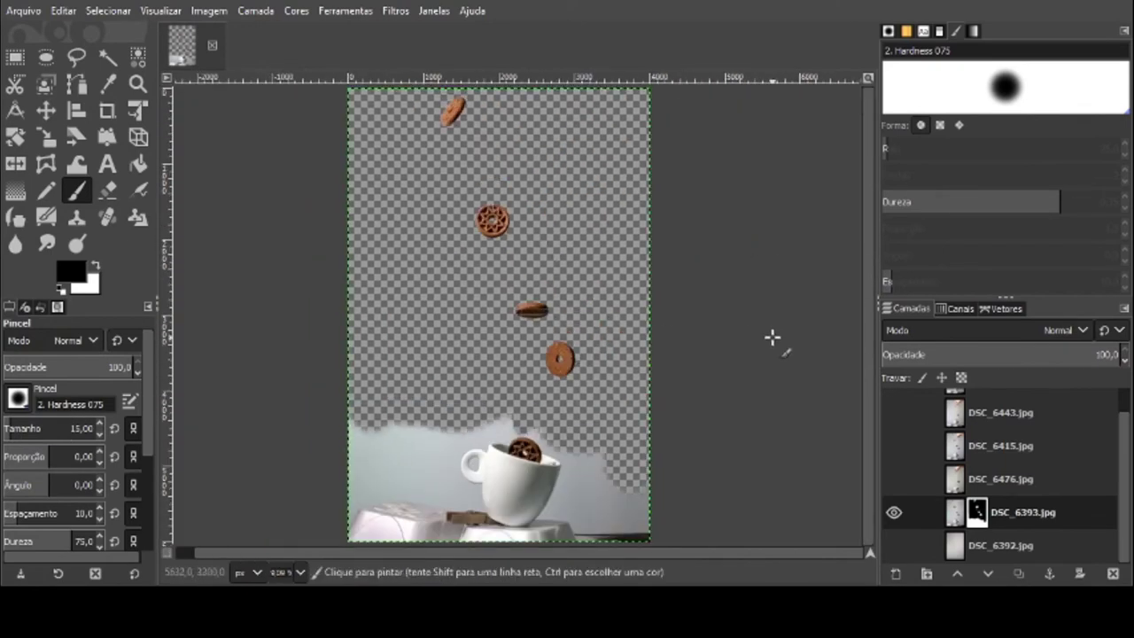
Toggle the DSC_6392.jpg and DSC_6476.jpg layers to compare them with the masked cookies, ending with only DSC_6393.jpg shown
click(892, 545)
click(893, 545)
click(894, 479)
click(893, 480)
click(893, 544)
click(893, 479)
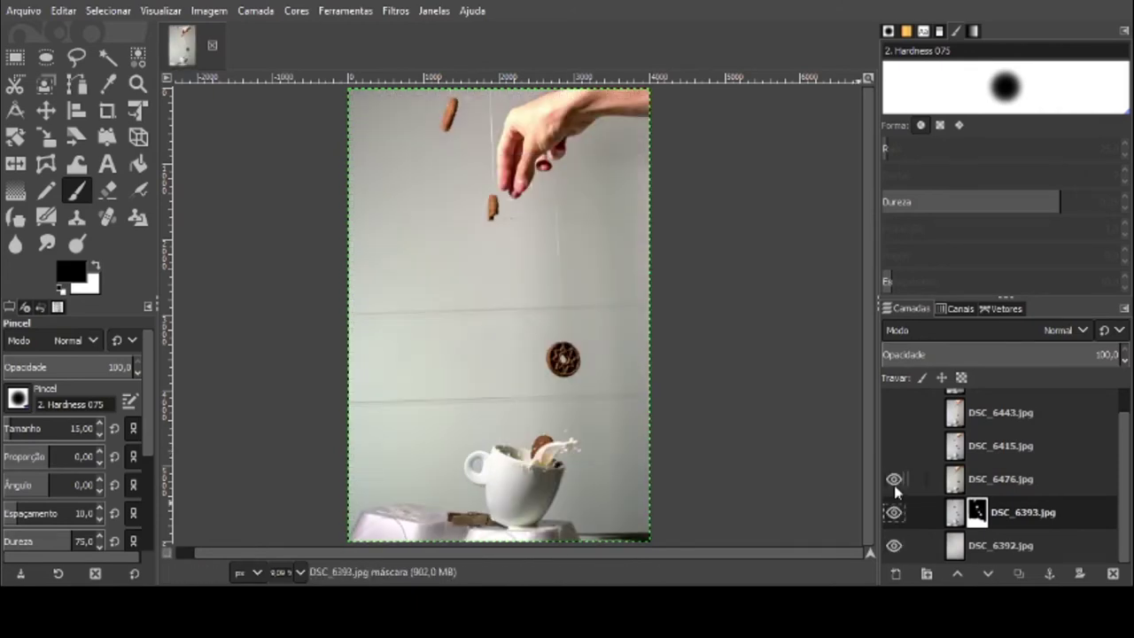
shift+click(894, 512)
Set the brush size to 610 and mask out the cup, stand and remaining wall from the lower part of DSC_6393.jpg
key(bracketright)
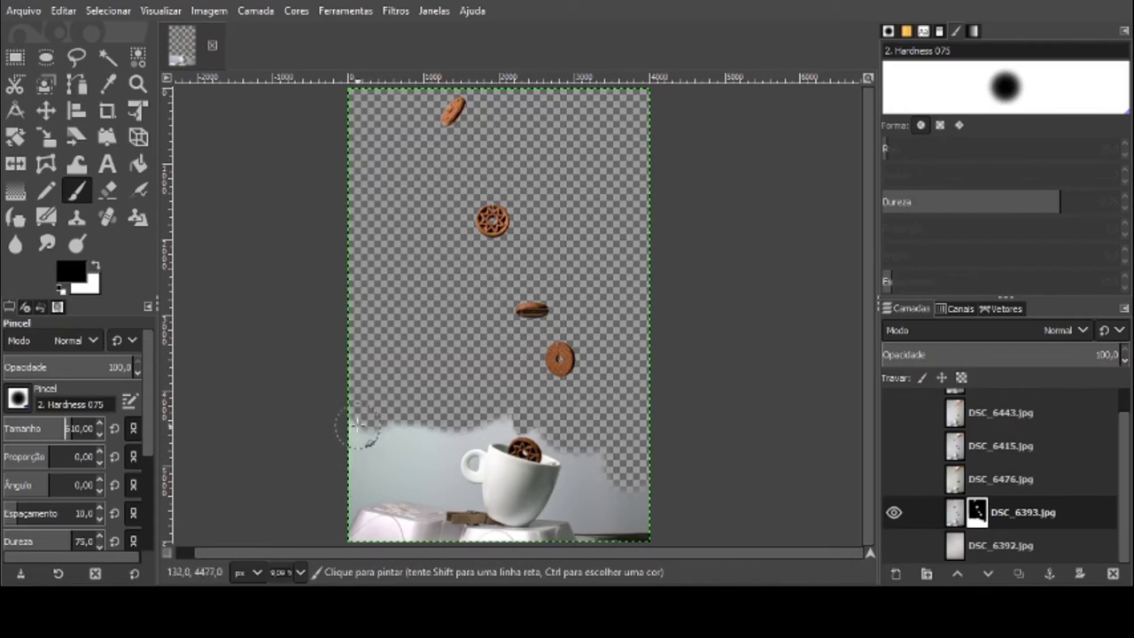
mouse_move(354, 423)
mouse_down()
mouse_move(367, 532)
mouse_move(646, 532)
mouse_move(645, 494)
mouse_move(451, 470)
mouse_move(457, 457)
mouse_move(603, 468)
mouse_move(581, 504)
mouse_move(602, 509)
mouse_move(414, 504)
mouse_move(396, 477)
mouse_move(394, 440)
mouse_move(392, 511)
mouse_move(443, 475)
mouse_move(508, 491)
mouse_up()
mouse_move(449, 470)
mouse_down()
mouse_move(407, 455)
mouse_move(504, 426)
mouse_move(404, 430)
mouse_move(368, 443)
mouse_up()
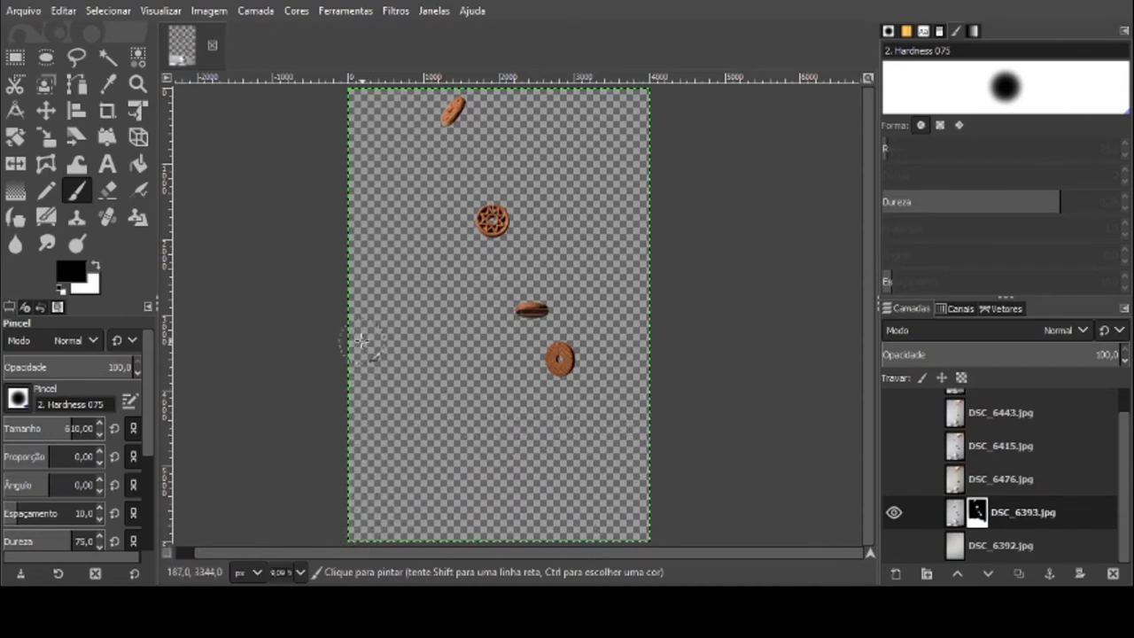
drag(390, 443, 389, 420)
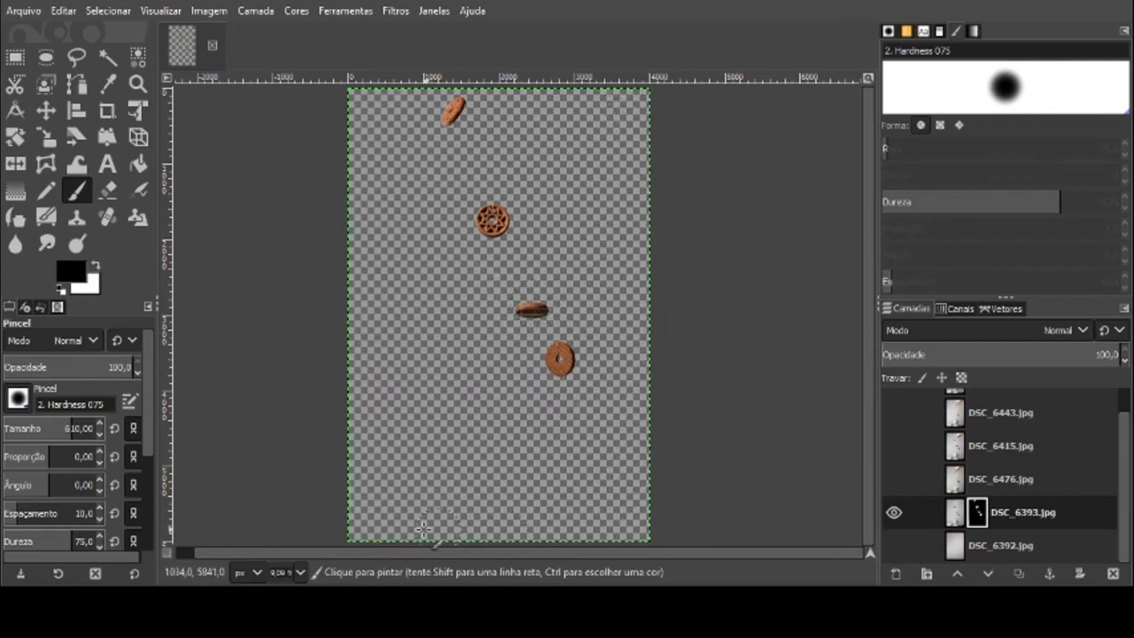
Show the clean DSC_6392.jpg background layer beneath the masked cookies
click(894, 545)
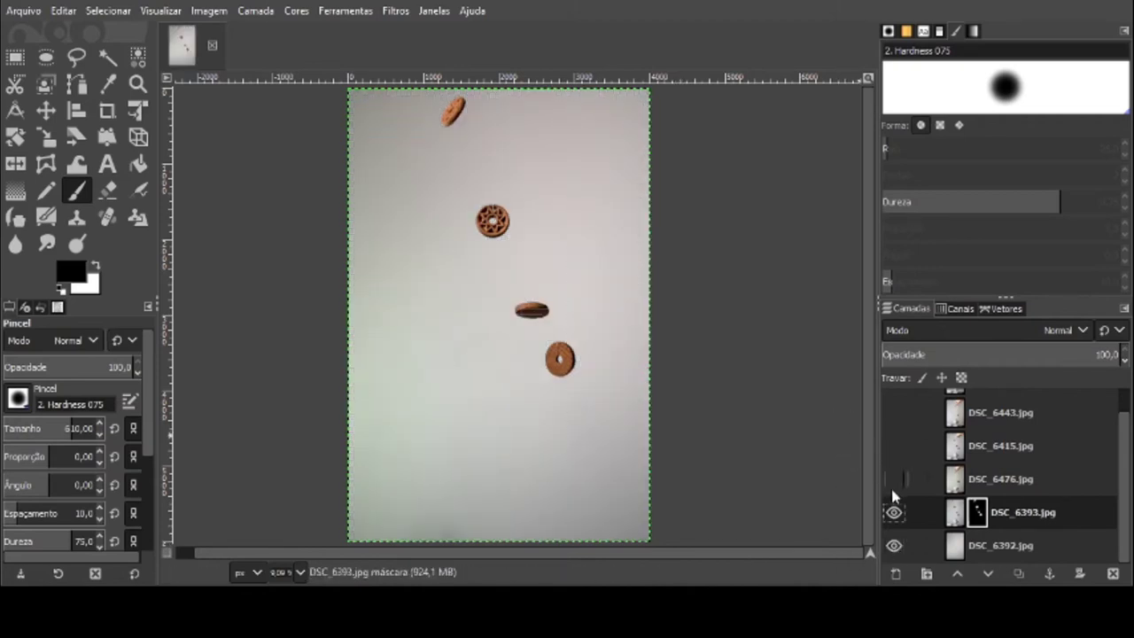
click(1007, 544)
click(1012, 526)
drag(1125, 484, 1129, 457)
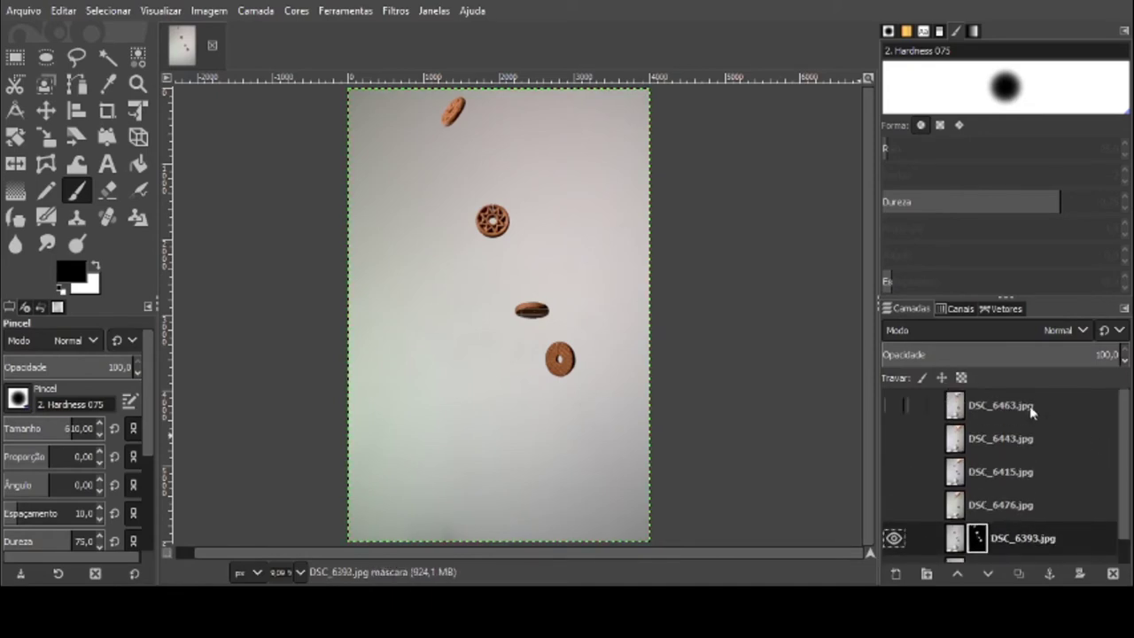
scroll(1107, 454, down, 1)
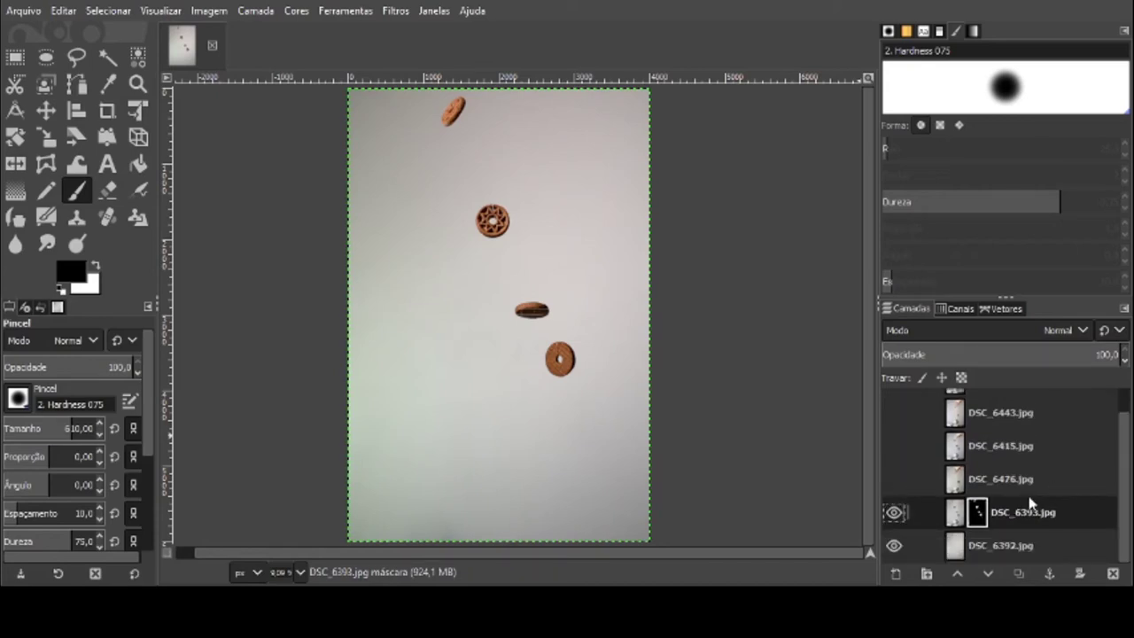
Show the DSC_6476.jpg layer, select it and add a white layer mask to it
click(890, 480)
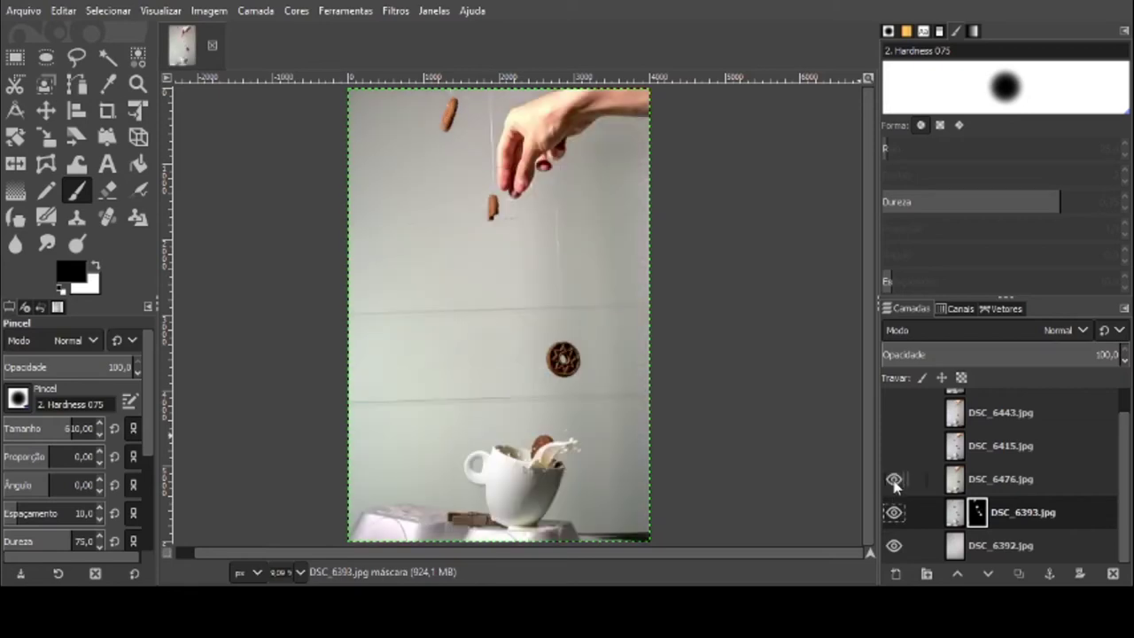
click(991, 478)
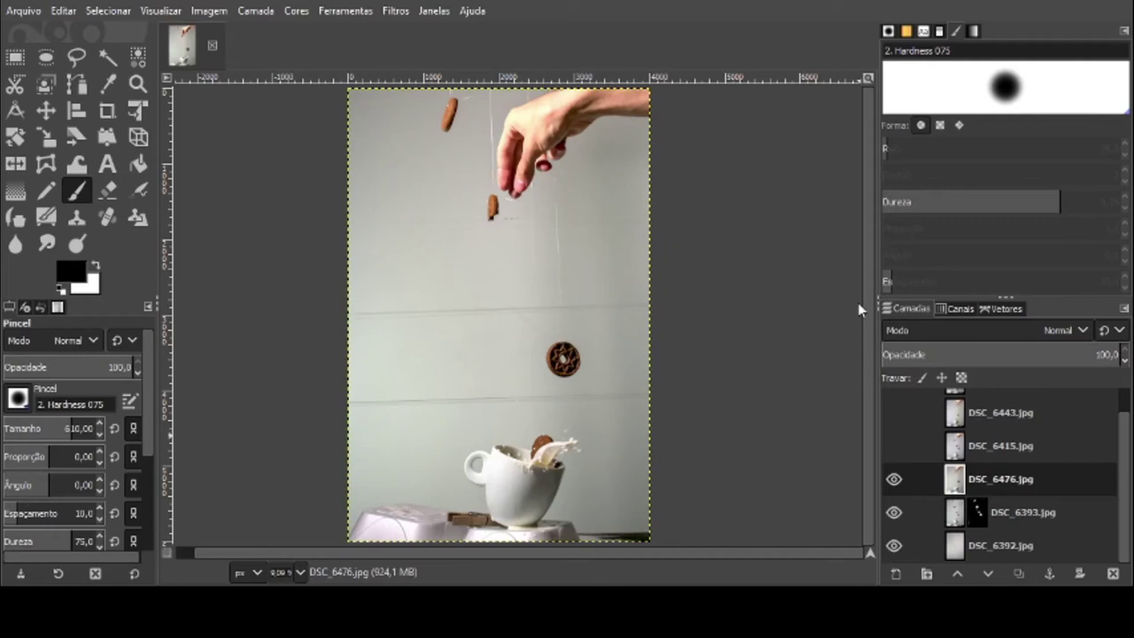
click(919, 465)
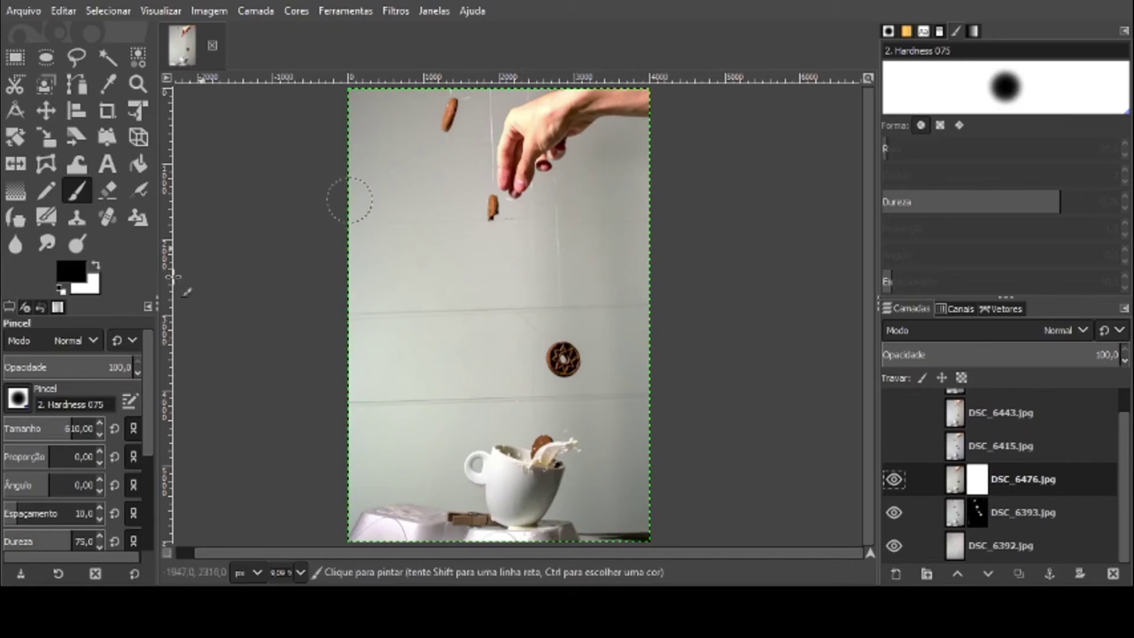
Set the brush size to 754 and mask out the hand and the two upper cookies on DSC_6476.jpg
click(82, 428)
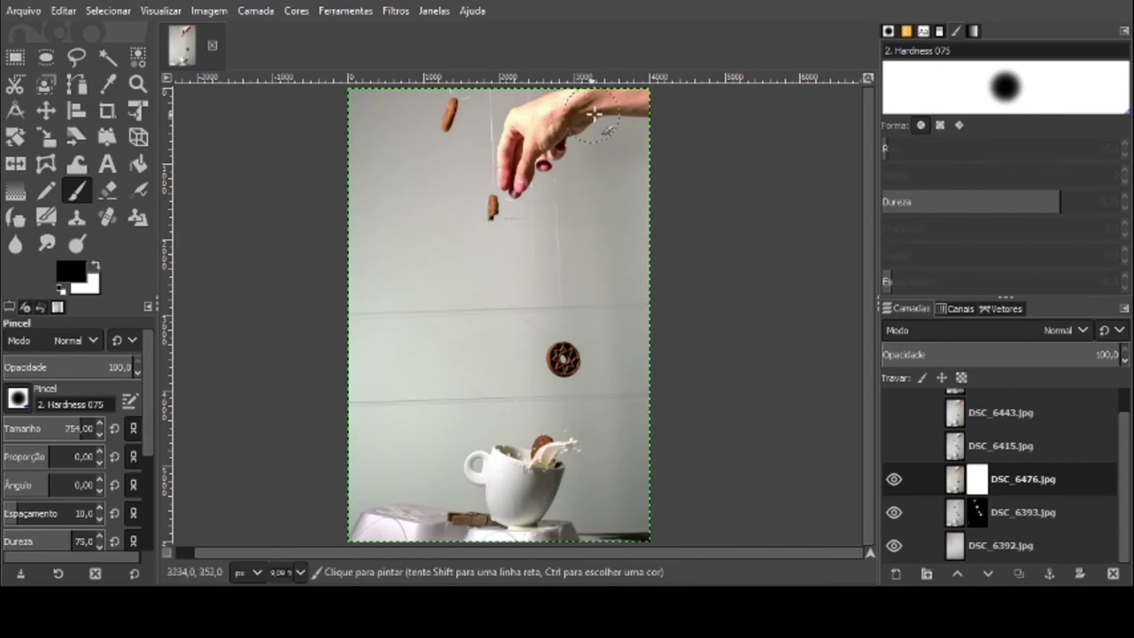
mouse_move(575, 124)
mouse_down()
mouse_move(418, 212)
mouse_move(478, 143)
mouse_move(499, 256)
mouse_move(492, 209)
mouse_move(446, 122)
mouse_up()
mouse_move(412, 186)
mouse_down()
mouse_move(522, 117)
mouse_move(572, 104)
mouse_move(634, 119)
mouse_move(618, 152)
mouse_move(452, 253)
mouse_up()
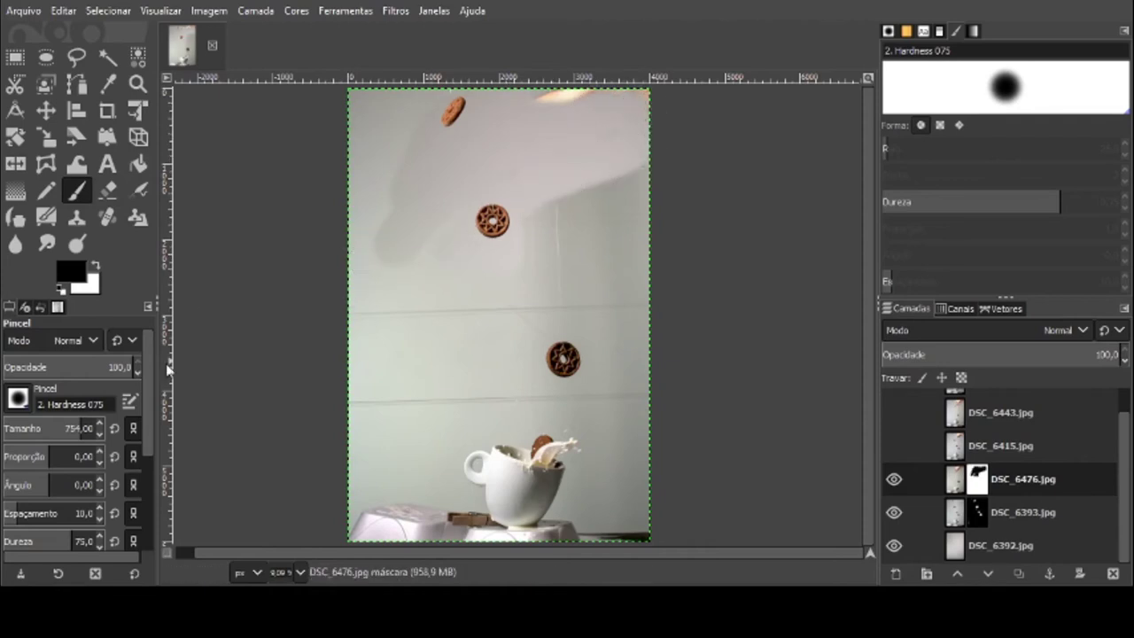
Set the brush size to 955 and mask out the DSC_6476.jpg wall, lower cookie and outer surroundings of the cup
click(99, 424)
mouse_move(534, 222)
mouse_down()
mouse_move(397, 260)
mouse_move(423, 183)
mouse_move(411, 110)
mouse_move(378, 152)
mouse_move(373, 330)
mouse_move(390, 292)
mouse_move(607, 250)
mouse_move(629, 122)
mouse_move(423, 88)
mouse_move(526, 268)
mouse_move(627, 274)
mouse_move(641, 222)
mouse_move(571, 197)
mouse_move(484, 134)
mouse_move(461, 201)
mouse_move(469, 251)
mouse_move(504, 267)
mouse_move(538, 261)
mouse_move(546, 308)
mouse_move(419, 319)
mouse_up()
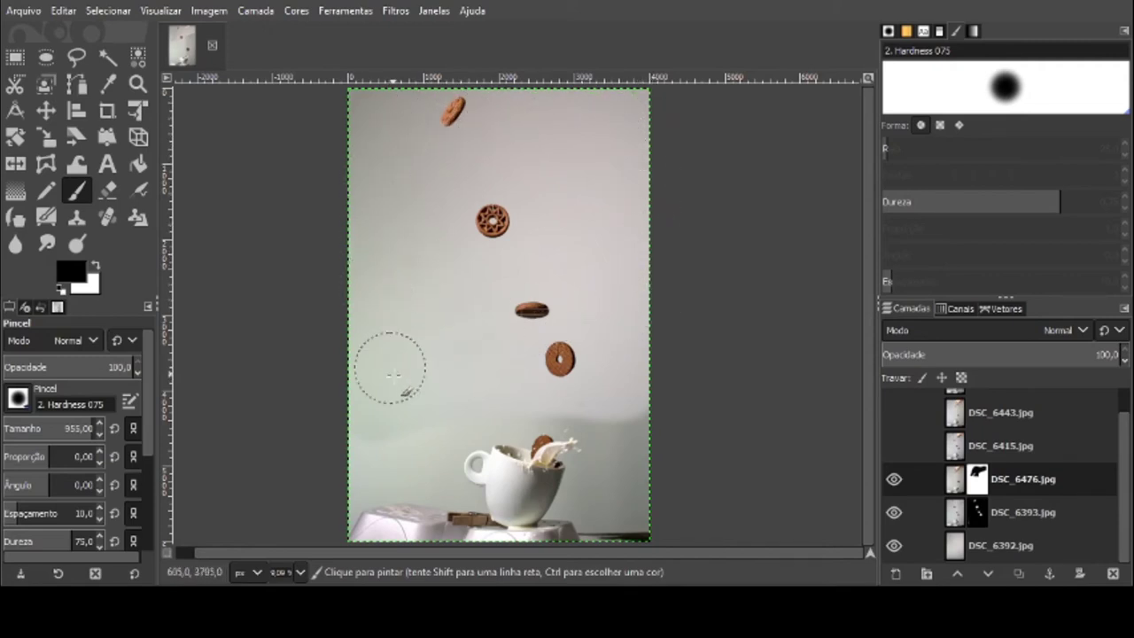
drag(408, 371, 404, 341)
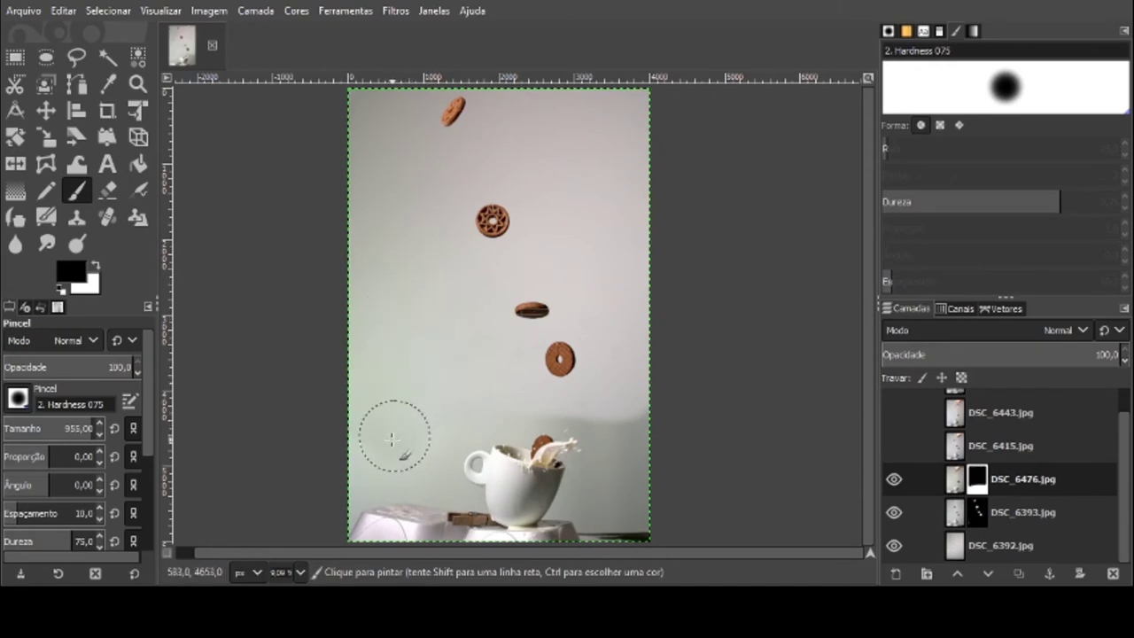
mouse_move(379, 443)
mouse_down()
mouse_move(385, 522)
mouse_move(354, 527)
mouse_up()
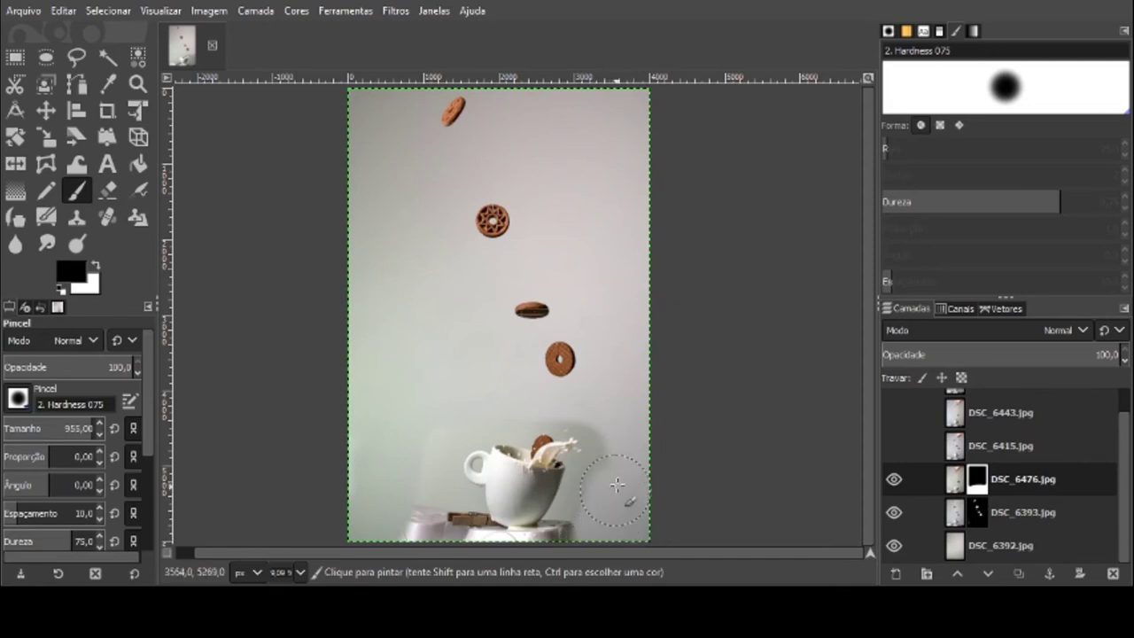
Hide the DSC_6392.jpg layer and mask out the background and stand on both sides of the cup with brush size 342
click(896, 517)
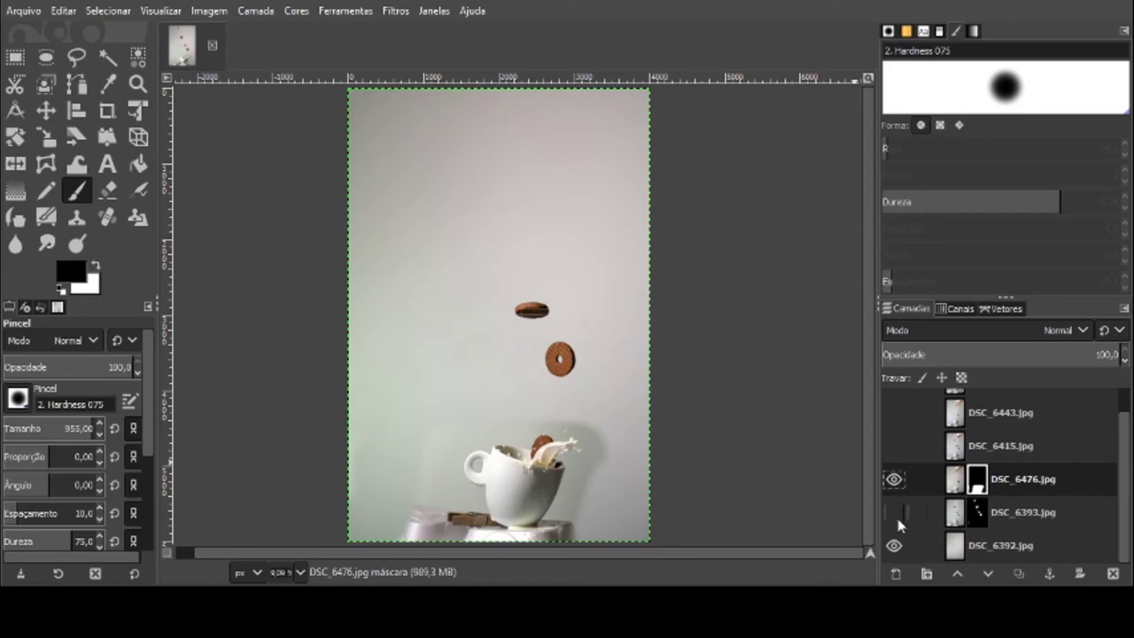
click(894, 544)
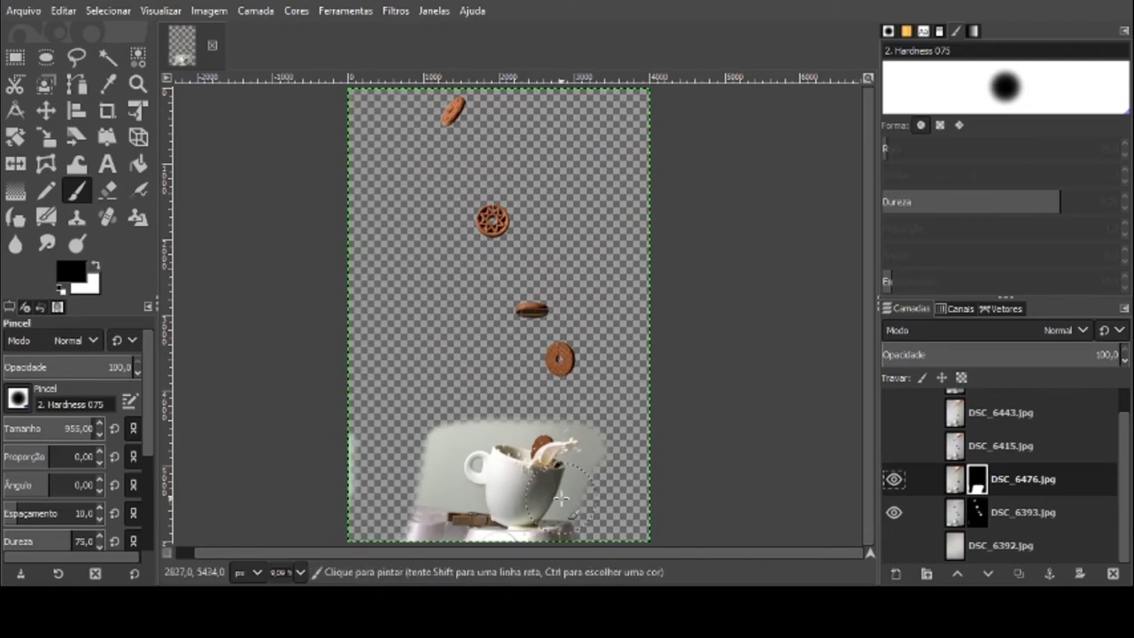
scroll(555, 523, up, 2)
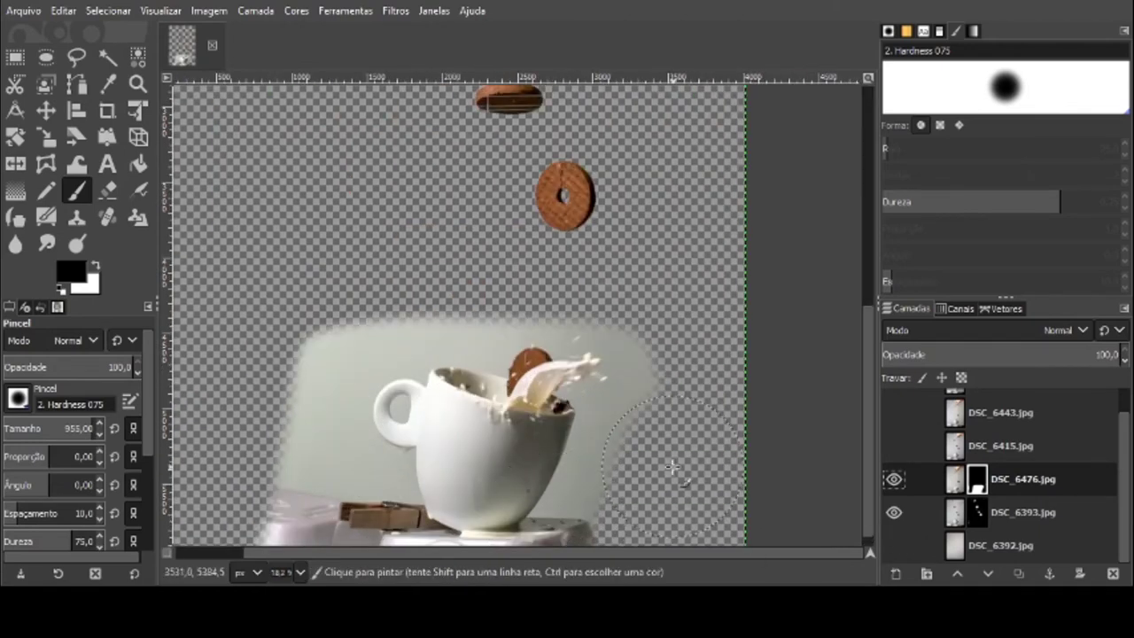
scroll(871, 335, down, 1)
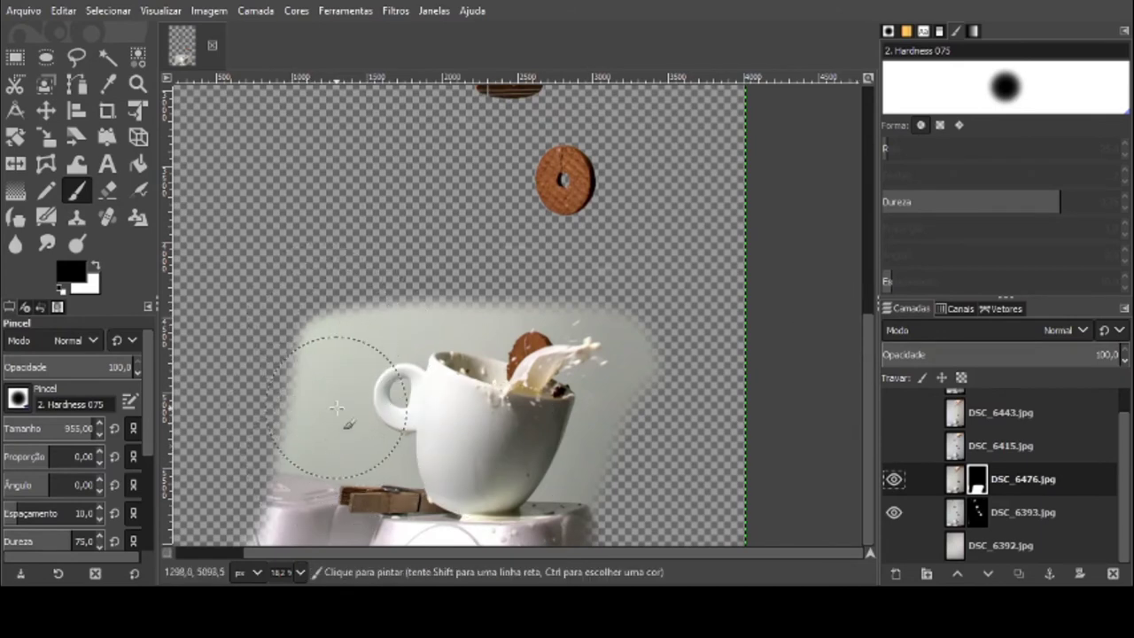
click(51, 427)
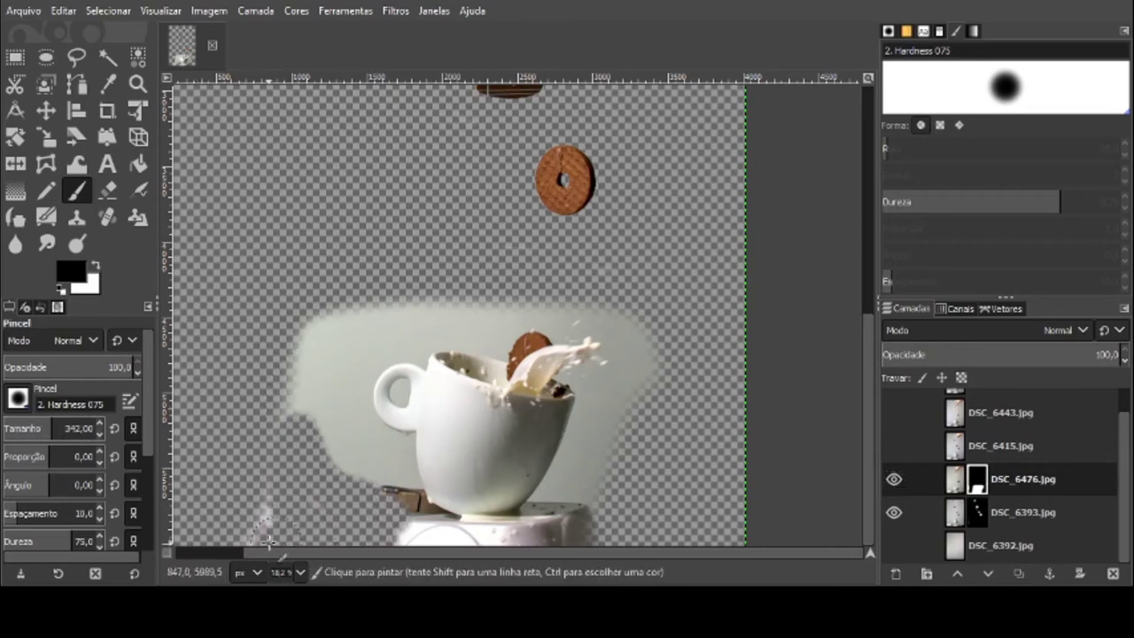
mouse_move(261, 538)
mouse_down()
mouse_move(381, 496)
mouse_move(593, 514)
mouse_move(523, 535)
mouse_move(603, 370)
mouse_up()
scroll(601, 372, up, 3)
drag(643, 429, 633, 448)
scroll(630, 444, down, 4)
drag(602, 304, 488, 498)
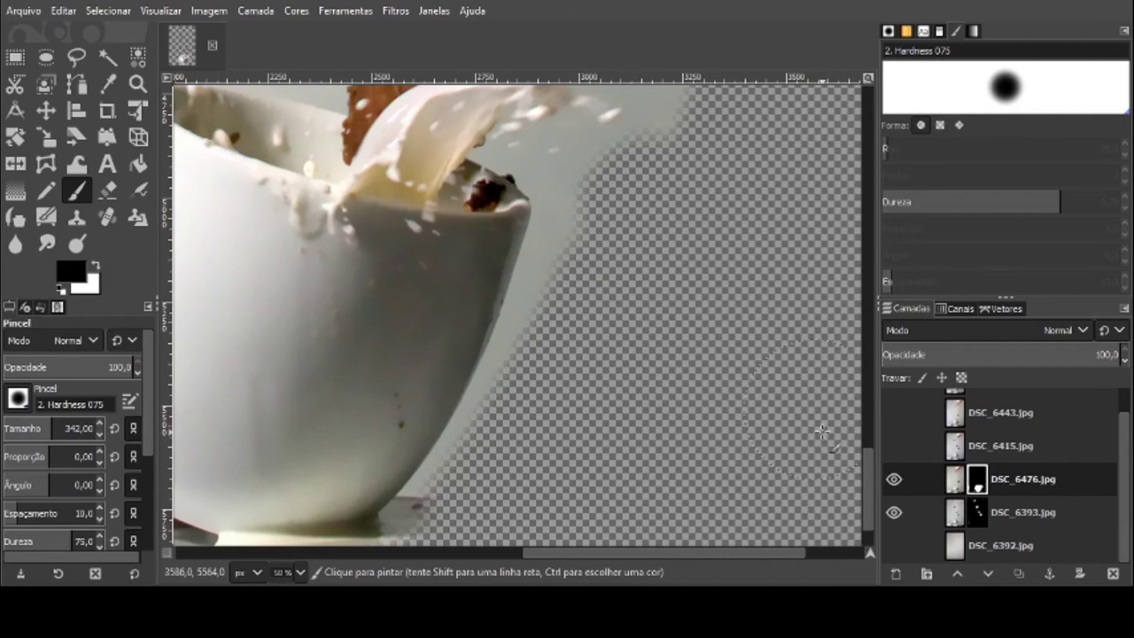
Reduce the brush size and mask out the background close to the cup's right side and beneath its base
drag(864, 462, 864, 412)
mouse_move(506, 242)
mouse_down()
mouse_move(617, 271)
mouse_move(673, 341)
mouse_up()
click(25, 428)
mouse_move(529, 446)
mouse_down()
mouse_move(642, 405)
mouse_move(379, 228)
mouse_up()
scroll(577, 251, down, 4)
drag(577, 250, 454, 501)
drag(551, 246, 518, 357)
scroll(618, 354, down, 3)
drag(507, 280, 349, 476)
Mask out the background around and inside the cup's handle, refining the edges with brush size 42
scroll(349, 476, left, 4)
mouse_move(329, 380)
mouse_down()
mouse_move(577, 501)
mouse_move(524, 484)
mouse_move(638, 487)
mouse_move(529, 481)
mouse_move(434, 434)
mouse_move(502, 473)
mouse_move(464, 453)
mouse_move(358, 317)
mouse_move(351, 358)
mouse_move(372, 307)
mouse_move(413, 403)
mouse_move(353, 269)
mouse_move(383, 266)
mouse_move(399, 321)
mouse_move(406, 295)
mouse_move(397, 359)
mouse_up()
mouse_move(236, 133)
mouse_down()
mouse_move(339, 264)
mouse_move(250, 201)
mouse_up()
scroll(243, 212, up, 2)
mouse_move(346, 108)
mouse_down()
mouse_move(332, 116)
mouse_move(292, 316)
mouse_move(381, 133)
mouse_move(287, 257)
mouse_move(355, 253)
mouse_move(368, 216)
mouse_move(352, 218)
mouse_move(366, 266)
mouse_move(376, 207)
mouse_up()
click(16, 426)
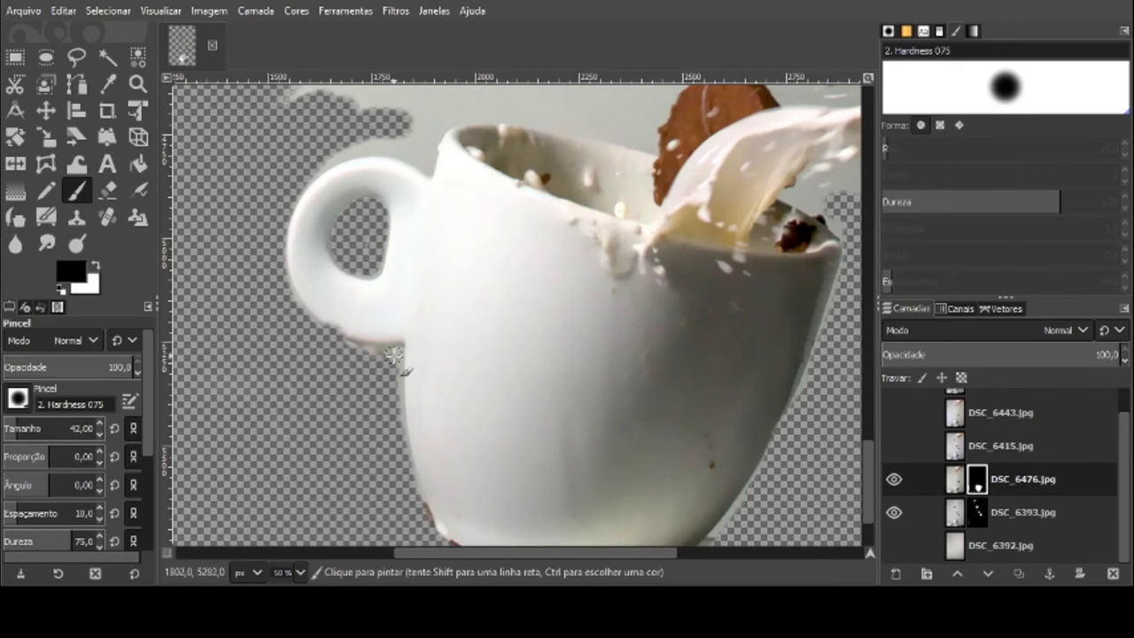
drag(423, 143, 305, 191)
Mask out the background around the milk splash and above the dipped cookie
mouse_move(802, 204)
mouse_down()
mouse_move(591, 317)
mouse_move(624, 332)
mouse_move(650, 315)
mouse_move(708, 237)
mouse_move(656, 282)
mouse_up()
mouse_move(588, 309)
mouse_down()
mouse_move(617, 294)
mouse_move(546, 171)
mouse_move(569, 205)
mouse_move(623, 211)
mouse_move(645, 185)
mouse_move(567, 184)
mouse_move(676, 189)
mouse_up()
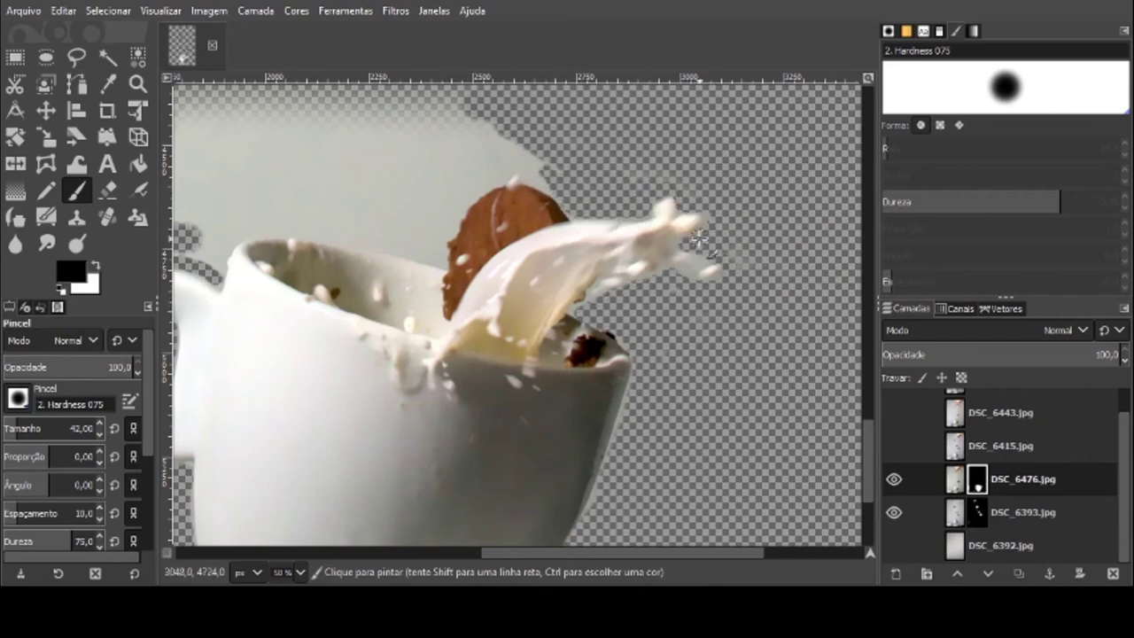
mouse_move(691, 243)
mouse_down()
mouse_move(698, 255)
mouse_move(531, 146)
mouse_move(460, 197)
mouse_move(440, 255)
mouse_move(244, 229)
mouse_move(341, 237)
mouse_move(252, 232)
mouse_move(217, 282)
mouse_move(216, 217)
mouse_up()
Adjust the brush size as needed and mask out the remaining background above the cup's rim and handle
scroll(215, 218, left, 4)
click(56, 430)
scroll(405, 283, up, 2)
mouse_move(655, 177)
mouse_down()
mouse_move(404, 283)
mouse_move(735, 181)
mouse_up()
click(38, 429)
mouse_move(496, 341)
mouse_down()
mouse_move(515, 322)
mouse_move(741, 283)
mouse_move(780, 266)
mouse_up()
click(23, 428)
mouse_move(566, 342)
mouse_down()
mouse_move(650, 337)
mouse_move(750, 304)
mouse_up()
Set the brush size to 31 and trim the leftover background along the cup's lower right side and base
scroll(532, 346, down, 6)
scroll(352, 369, right, 4)
click(14, 428)
drag(490, 440, 537, 380)
drag(404, 474, 321, 478)
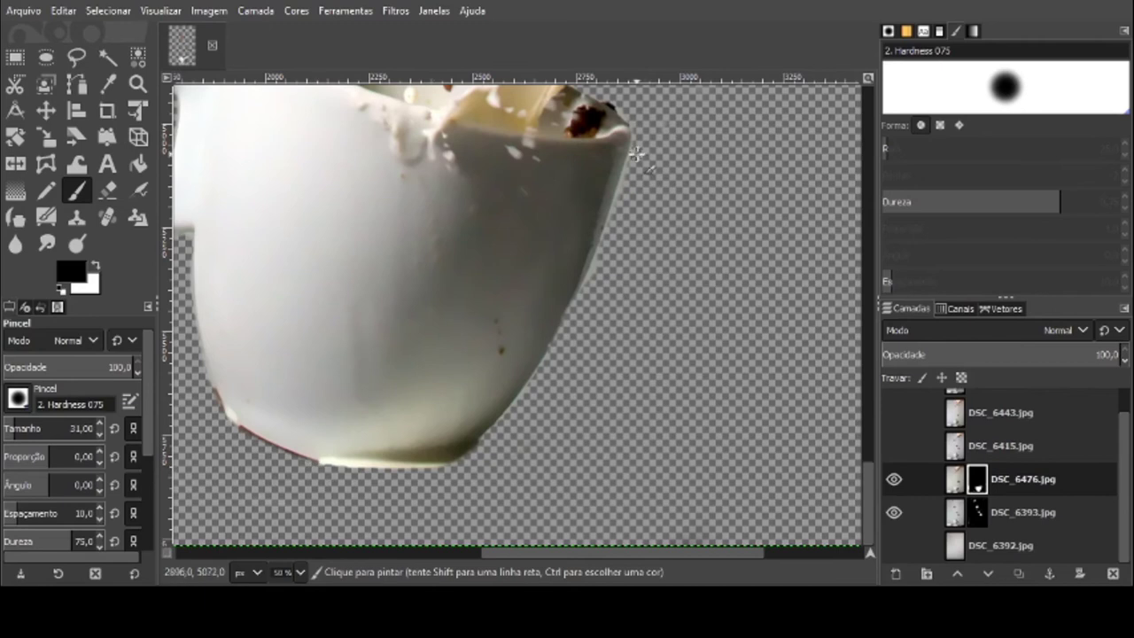
ctrl+scroll(599, 265, down, 3)
scroll(633, 218, up, 4)
ctrl+scroll(602, 513, up, 3)
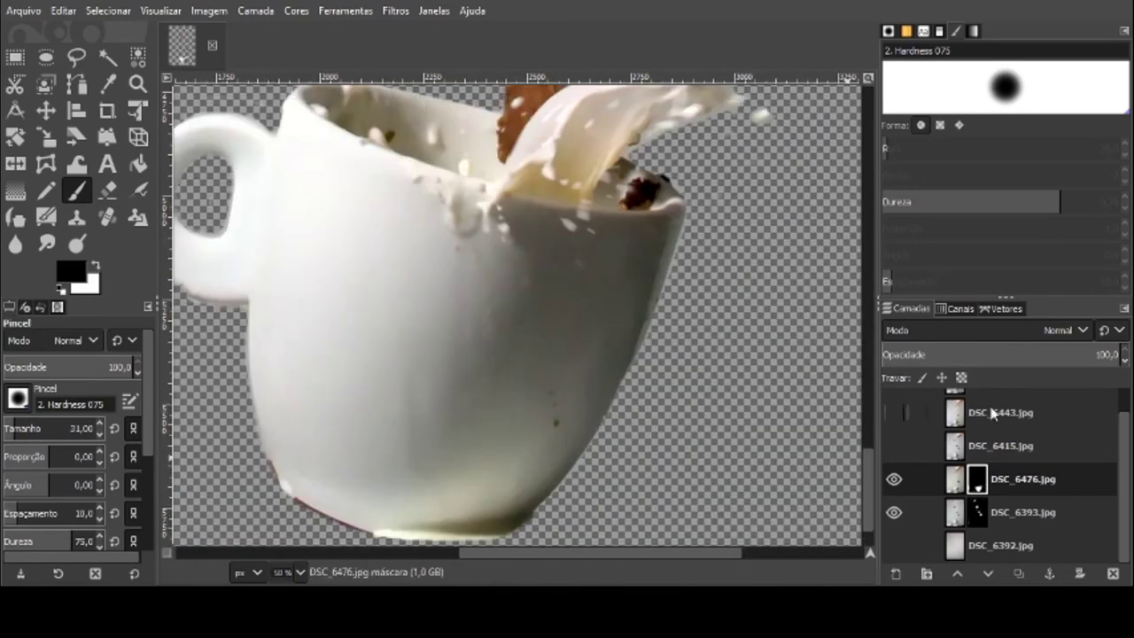
scroll(381, 472, down, 1)
drag(465, 470, 377, 467)
Set the brush size to 610 and mask out the leftover strip along the photo's left border
ctrl+scroll(272, 446, down, 4)
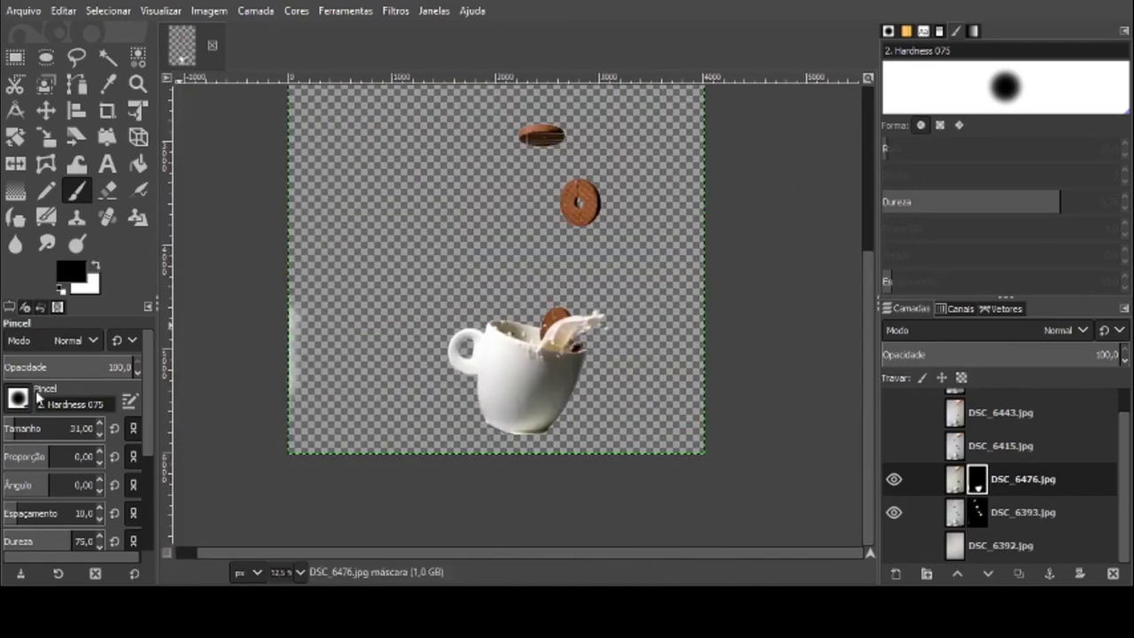
drag(36, 426, 70, 425)
drag(297, 301, 287, 395)
scroll(828, 414, up, 2)
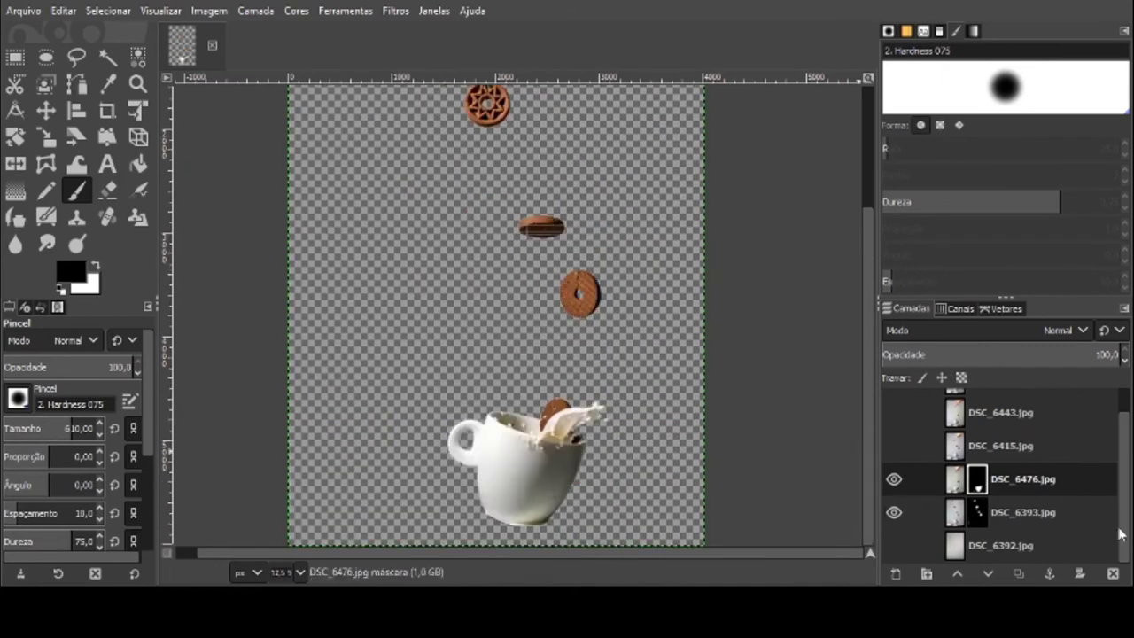
Show the DSC_6392.jpg background layer beneath the masked cookies and cup
click(895, 545)
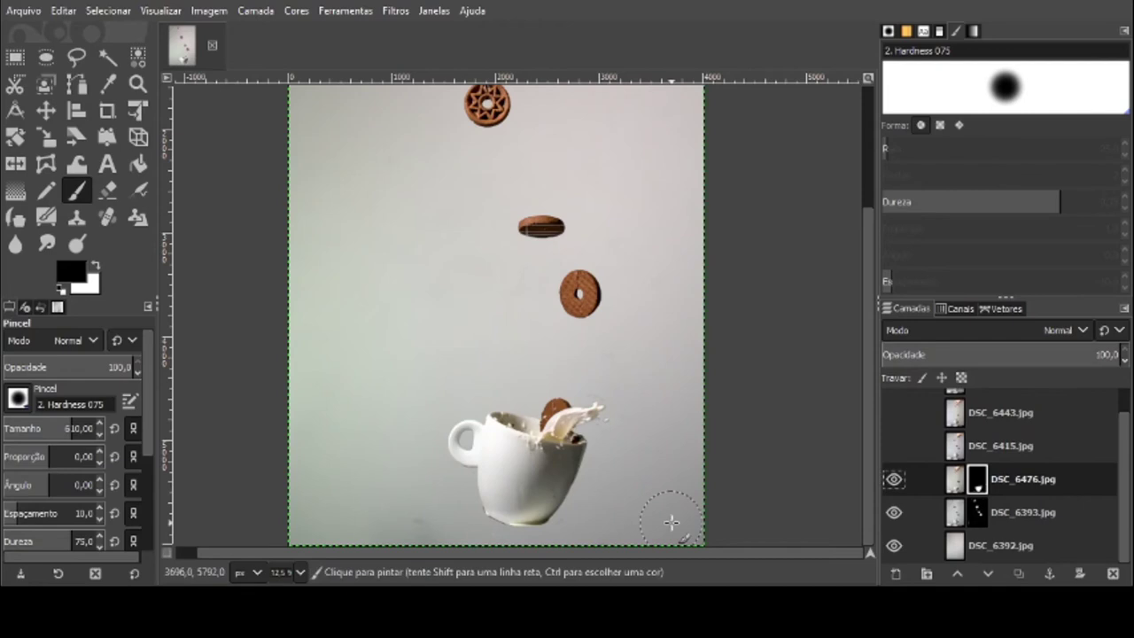
scroll(722, 279, up, 3)
scroll(723, 279, down, 3)
scroll(732, 338, down, 1)
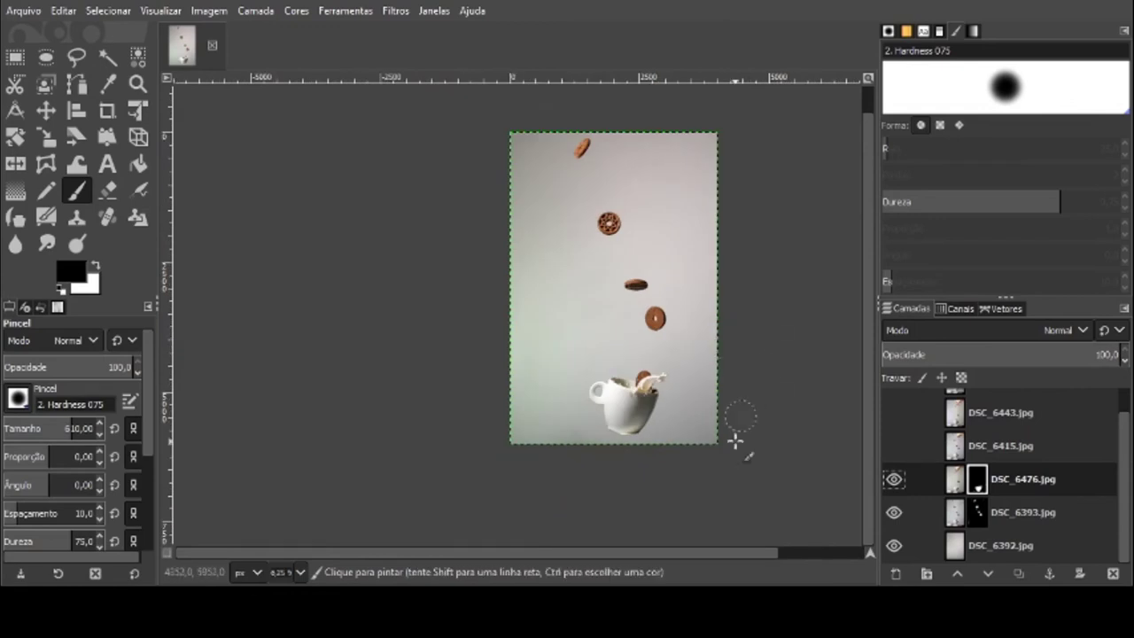
scroll(703, 554, right, 2)
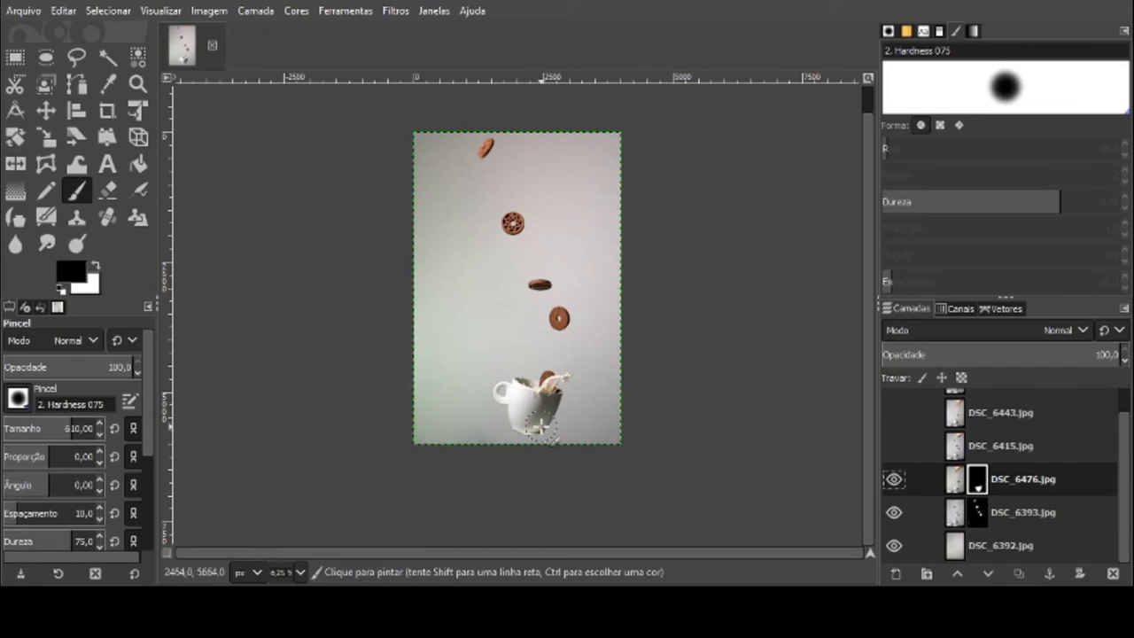
Set the brush size to 46 and mask out the leftover traces along and beside the cup's base
scroll(537, 430, up, 6)
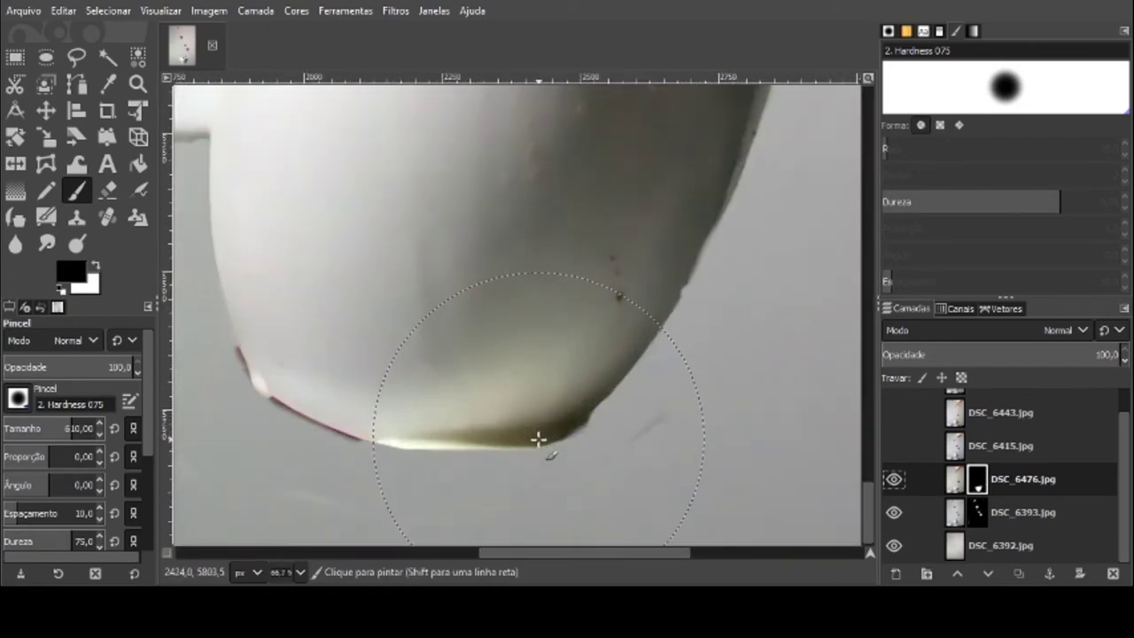
click(17, 425)
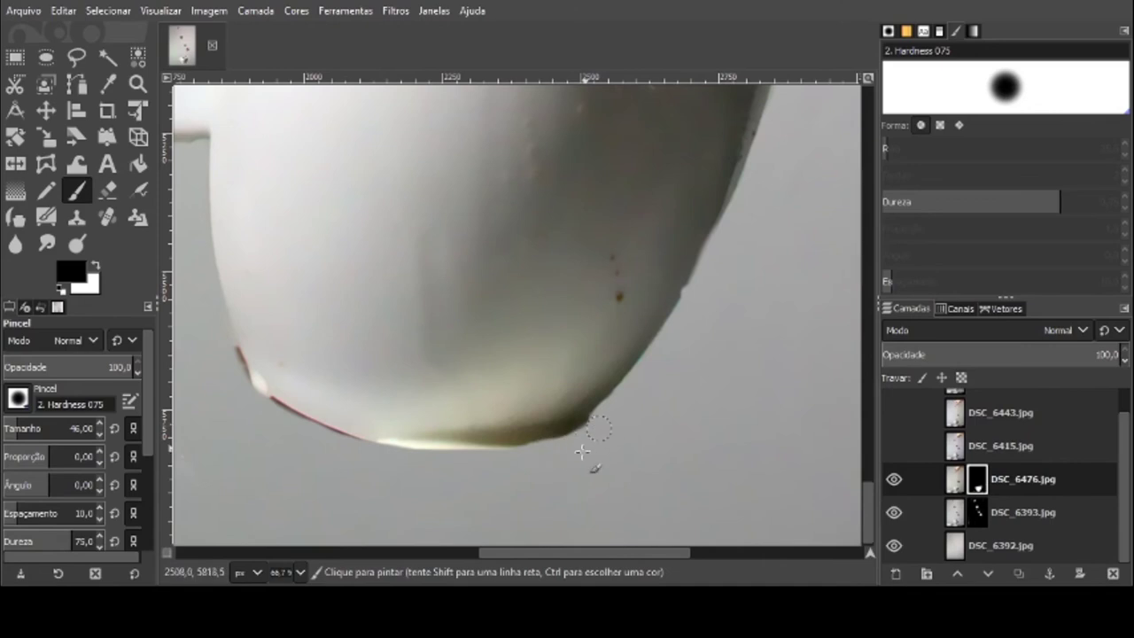
scroll(759, 354, down, 6)
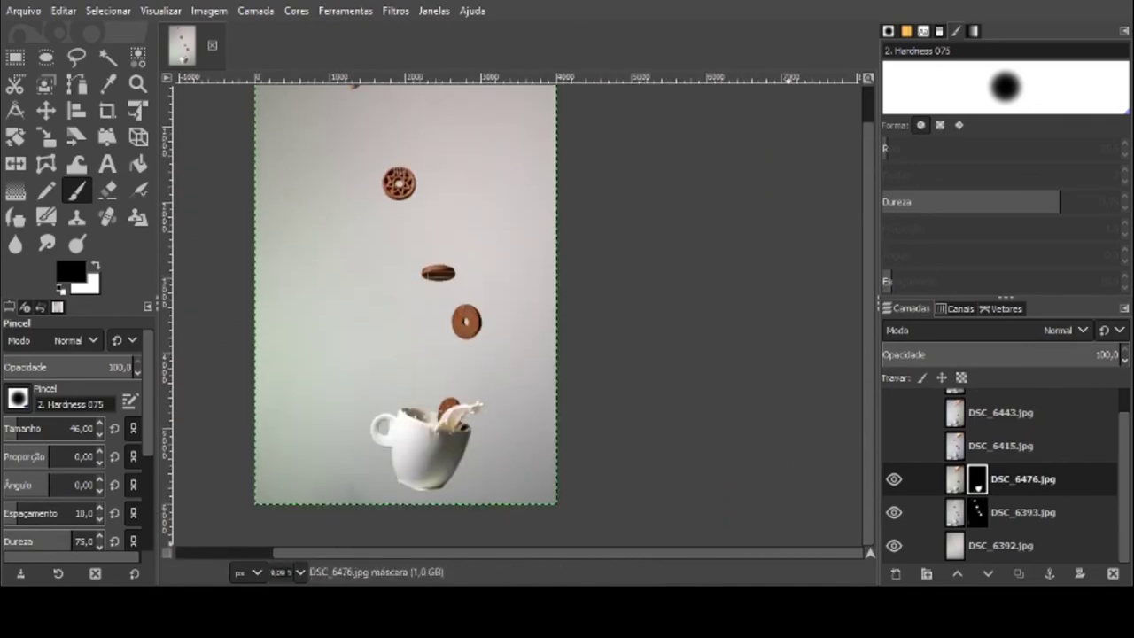
drag(635, 553, 590, 567)
drag(868, 499, 868, 472)
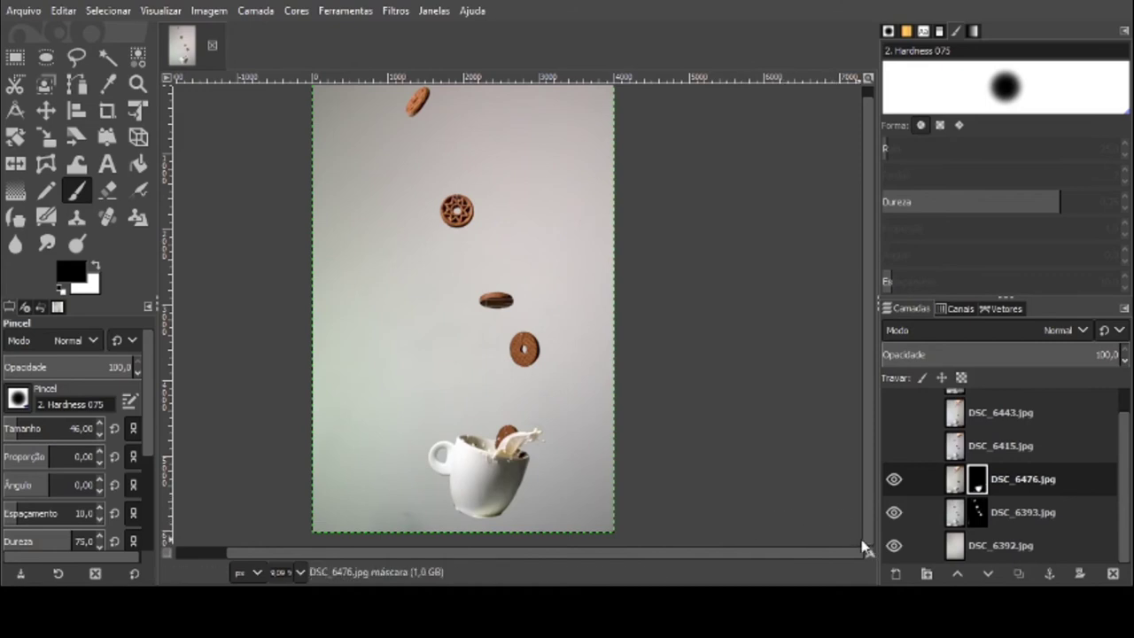
scroll(868, 540, up, 1)
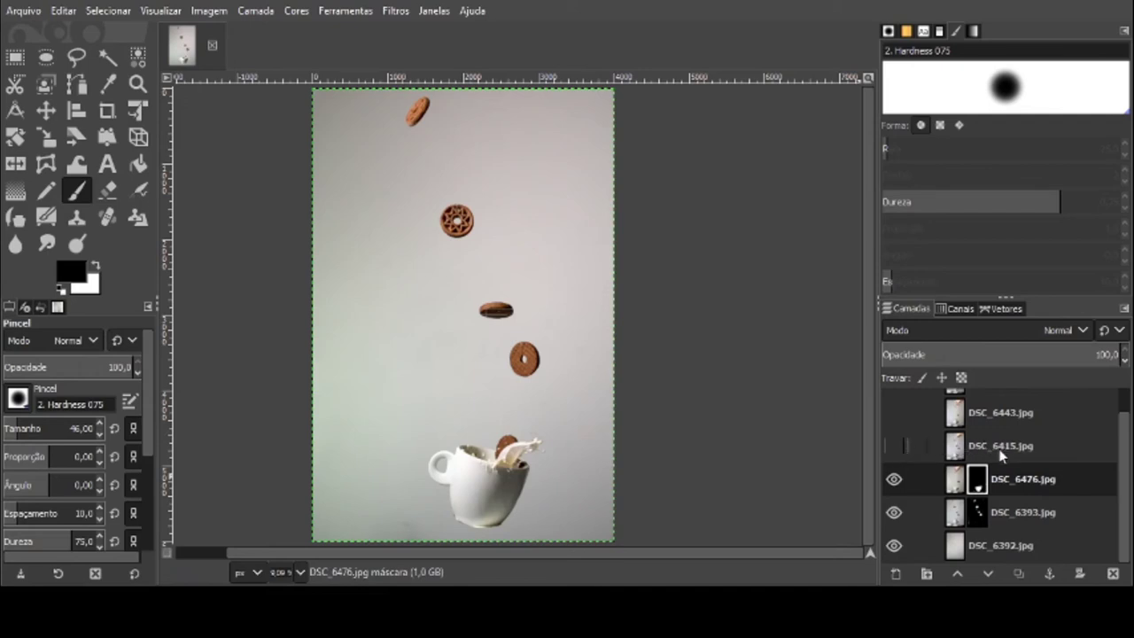
Preview the hidden photo layers above DSC_6476.jpg to compare their splashes
click(891, 447)
click(893, 419)
click(893, 421)
scroll(891, 428, up, 1)
click(1001, 408)
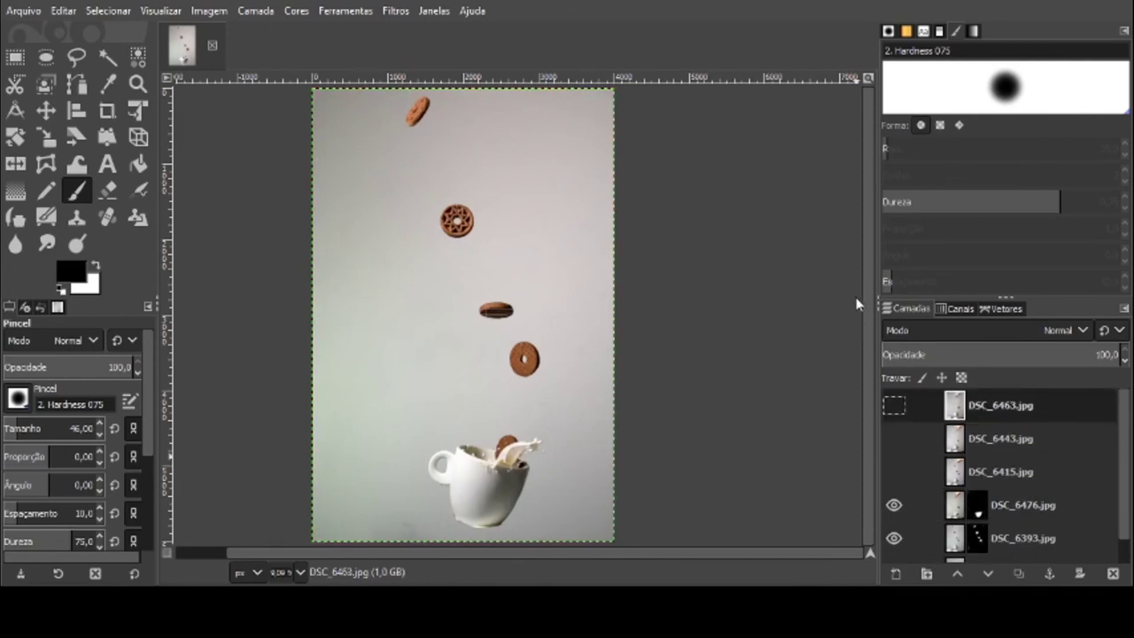
click(893, 439)
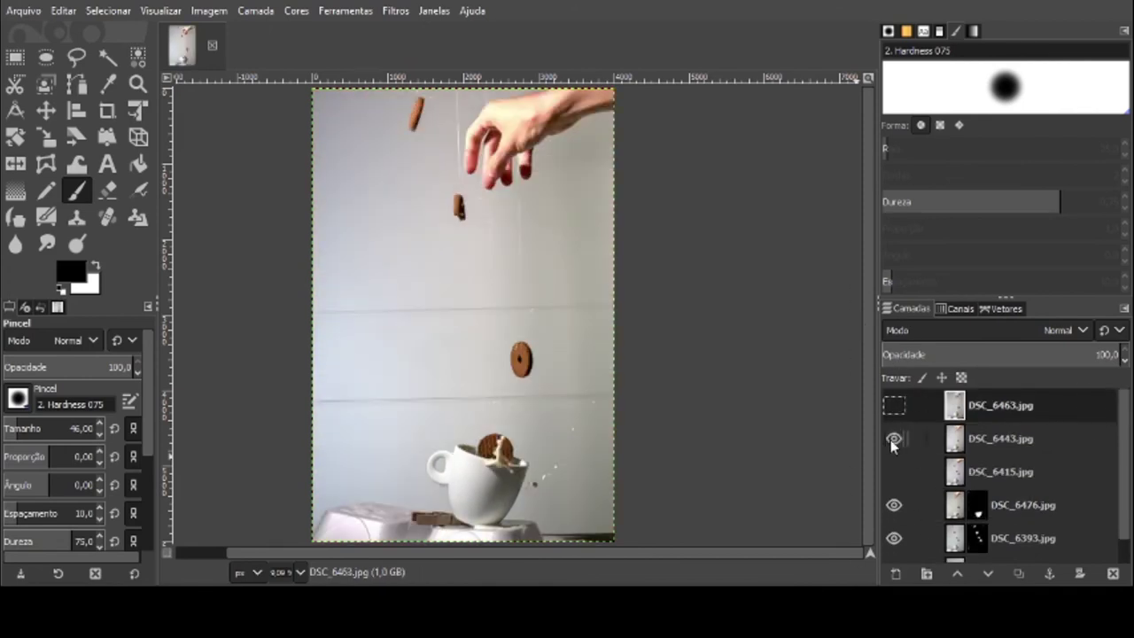
Delete the DSC_6415.jpg layer
click(894, 471)
click(933, 471)
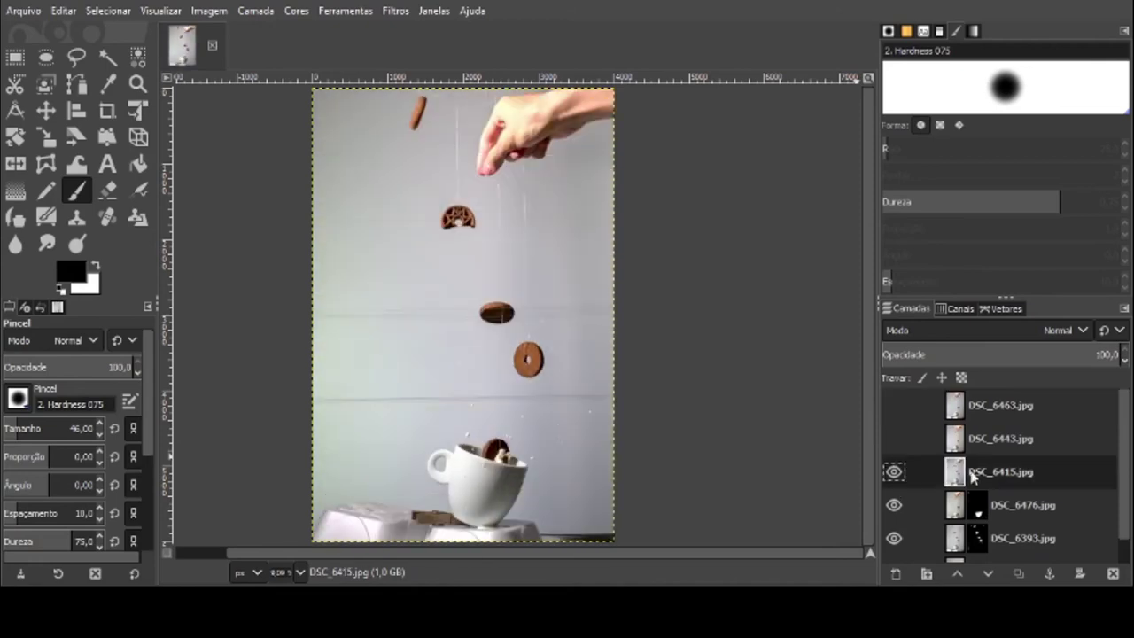
key(Delete)
Show the DSC_6443.jpg layer and add a white layer mask to it
click(893, 439)
click(893, 438)
click(893, 439)
click(894, 404)
click(893, 405)
click(894, 438)
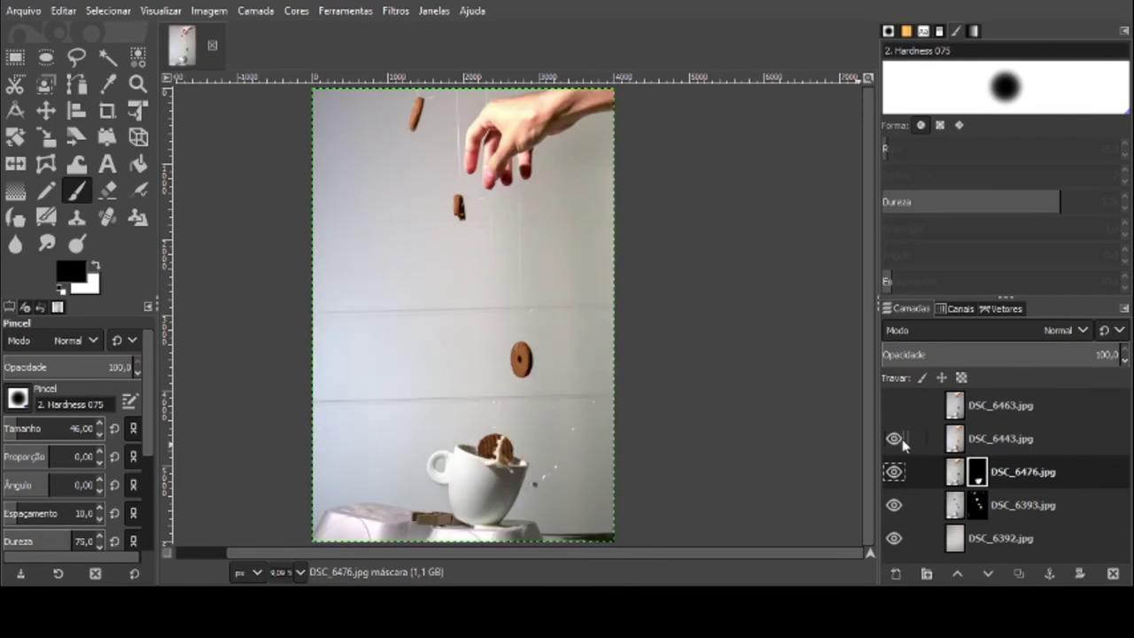
click(969, 445)
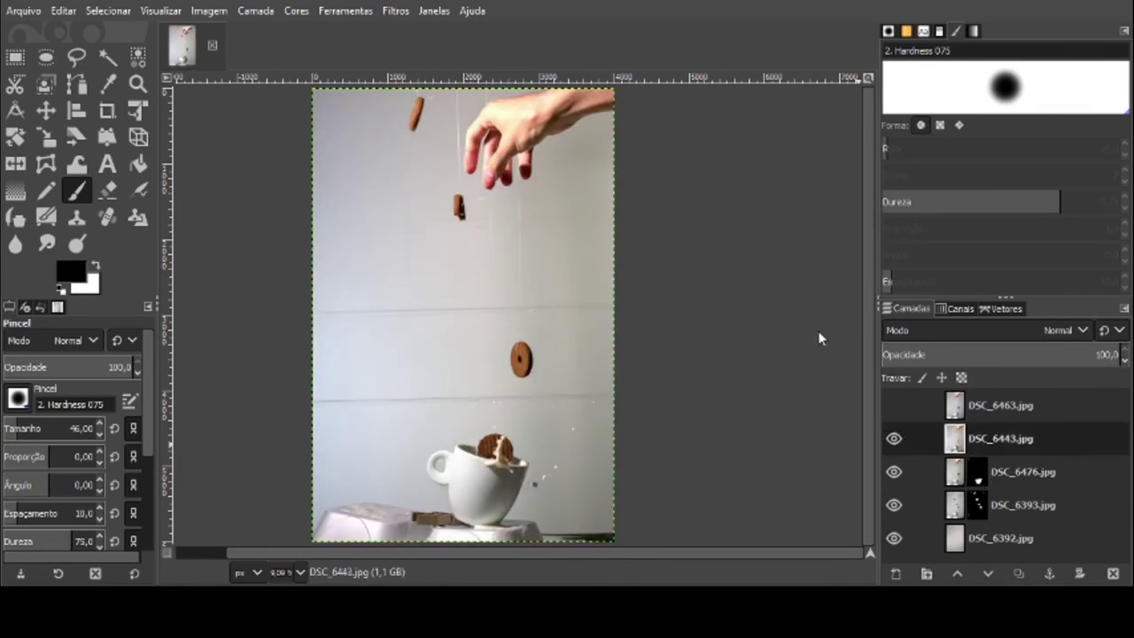
key(Return)
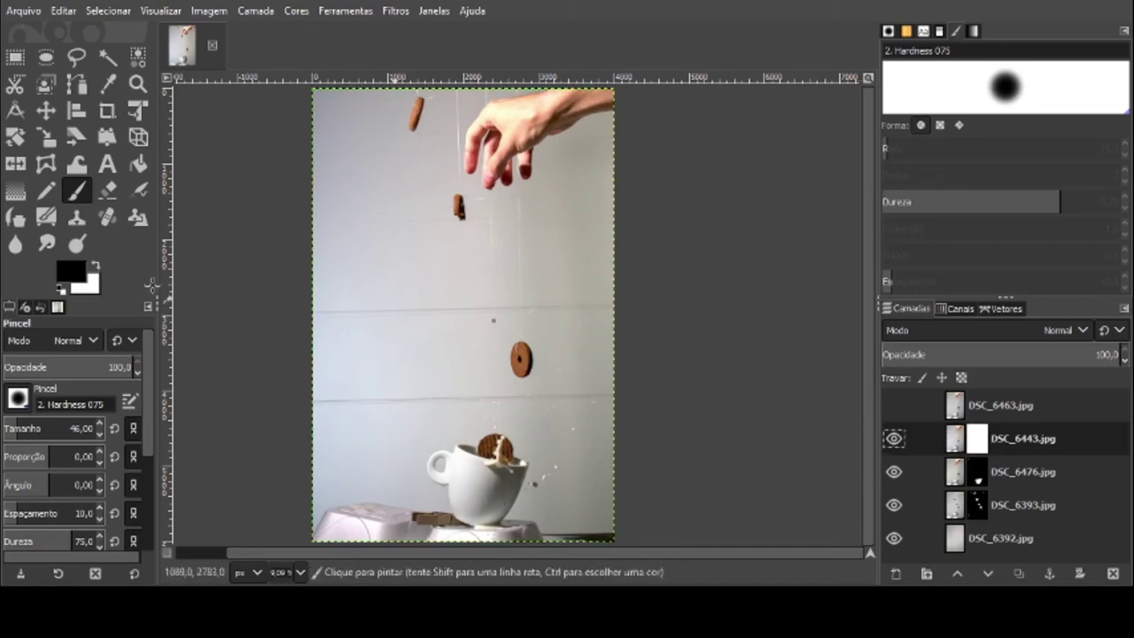
Set the brush size to 881 and mask out DSC_6443.jpg's cup, supports and surrounding background, keeping the milk droplets
drag(30, 428, 92, 429)
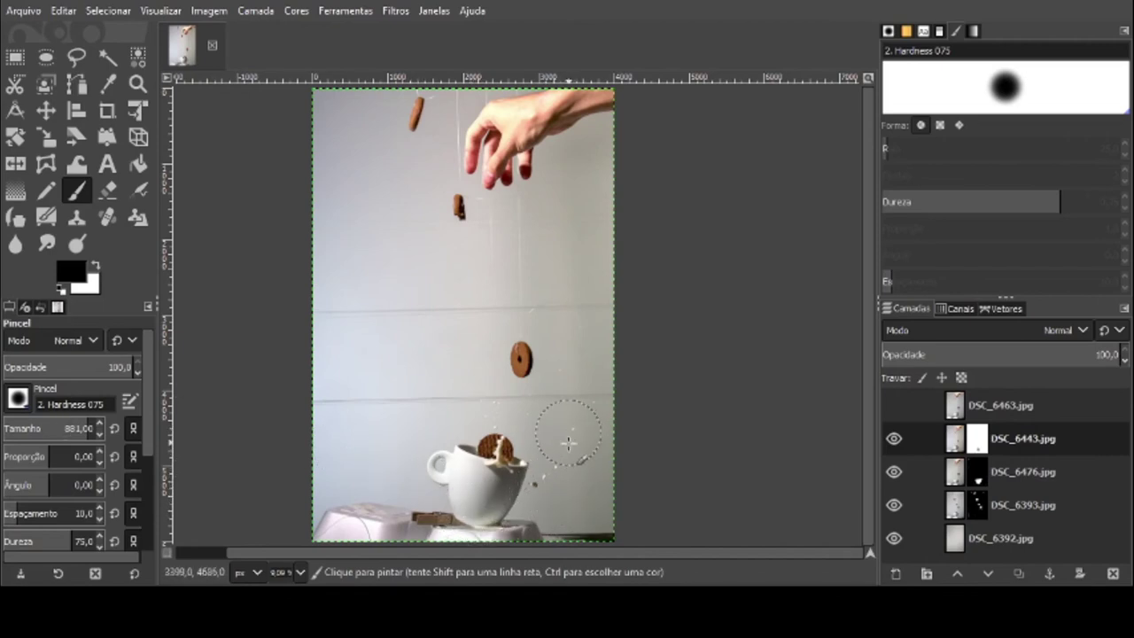
mouse_move(473, 503)
mouse_down()
mouse_move(478, 456)
mouse_move(510, 412)
mouse_move(474, 477)
mouse_move(402, 525)
mouse_move(563, 538)
mouse_move(593, 508)
mouse_up()
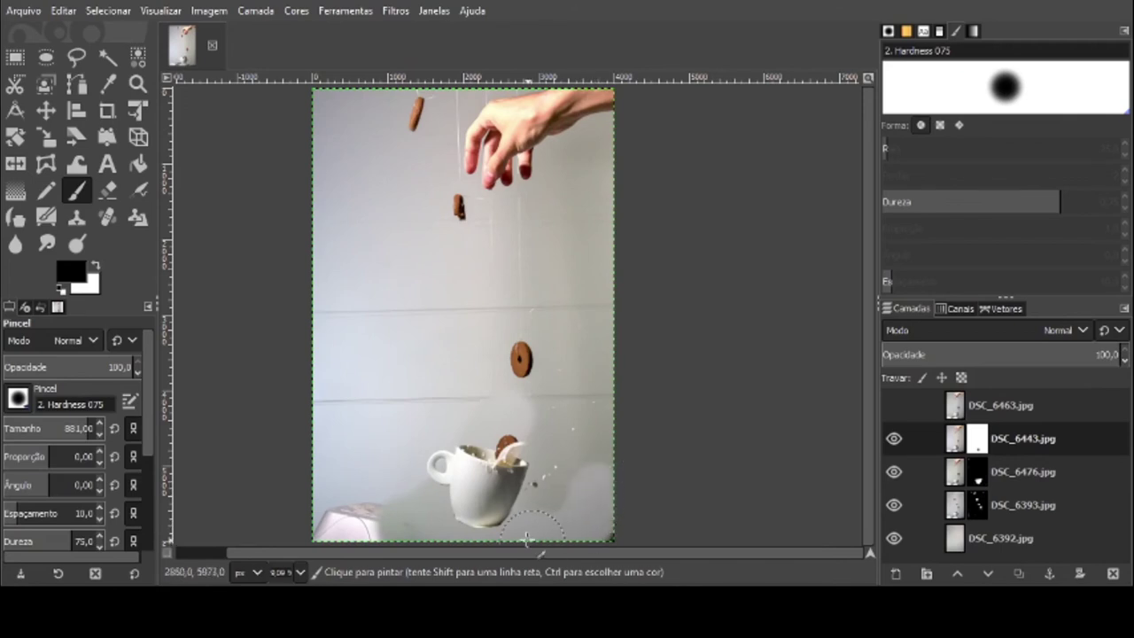
scroll(557, 504, up, 2)
click(38, 427)
mouse_move(514, 399)
mouse_down()
mouse_move(514, 436)
mouse_move(511, 339)
mouse_up()
Mask out the hand, cookies and remaining upper background of DSC_6443.jpg with a large brush
scroll(355, 385, down, 2)
click(62, 428)
scroll(474, 488, down, 1)
scroll(527, 434, up, 1)
click(92, 428)
mouse_move(513, 223)
mouse_down()
mouse_move(332, 384)
mouse_move(350, 451)
mouse_move(248, 443)
mouse_move(506, 157)
mouse_move(552, 254)
mouse_up()
scroll(337, 144, up, 1)
mouse_move(372, 164)
mouse_down()
mouse_move(529, 100)
mouse_move(289, 212)
mouse_move(531, 326)
mouse_move(540, 413)
mouse_up()
Set the brush size to 70 and mask closely around the loose milk droplets beside the splash
scroll(519, 514, up, 3)
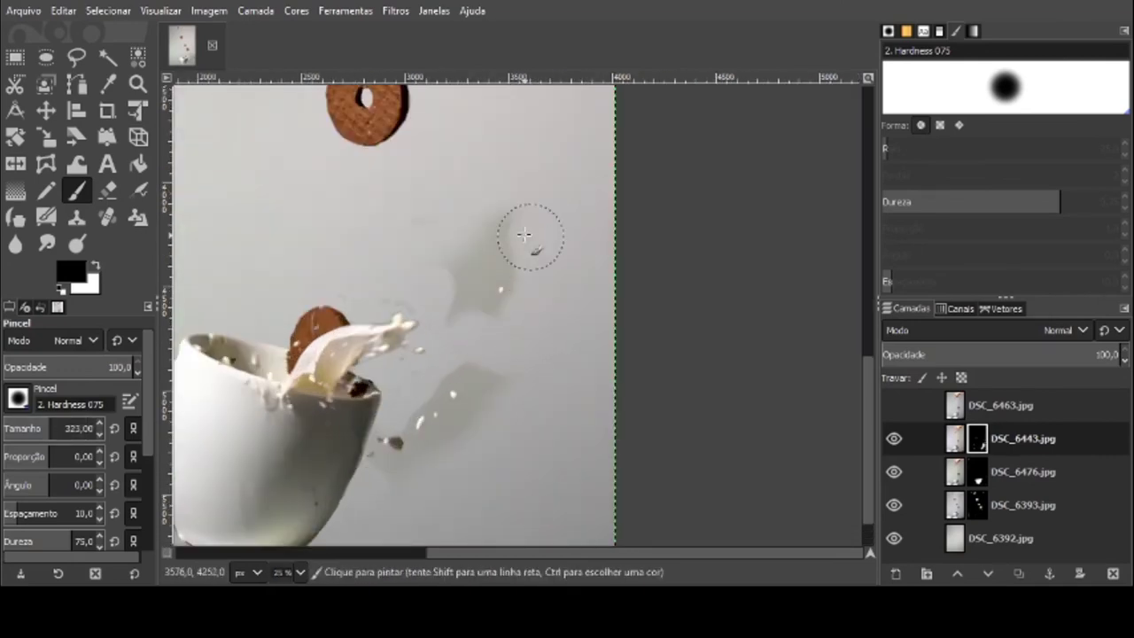
scroll(500, 330, up, 3)
scroll(499, 330, down, 4)
scroll(505, 330, up, 2)
scroll(505, 266, down, 3)
mouse_move(469, 209)
mouse_down()
mouse_move(521, 190)
mouse_move(490, 219)
mouse_up()
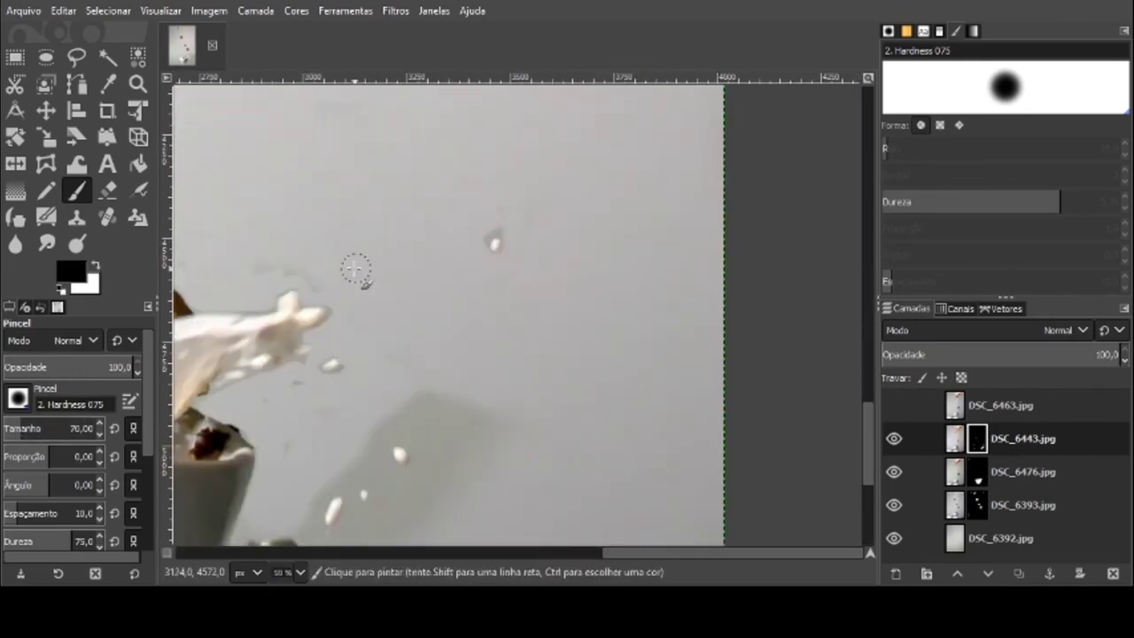
scroll(418, 244, left, 5)
scroll(773, 227, down, 3)
mouse_move(659, 352)
mouse_down()
mouse_move(484, 437)
mouse_move(665, 357)
mouse_move(645, 157)
mouse_move(605, 359)
mouse_move(605, 309)
mouse_move(539, 243)
mouse_move(653, 260)
mouse_move(671, 277)
mouse_up()
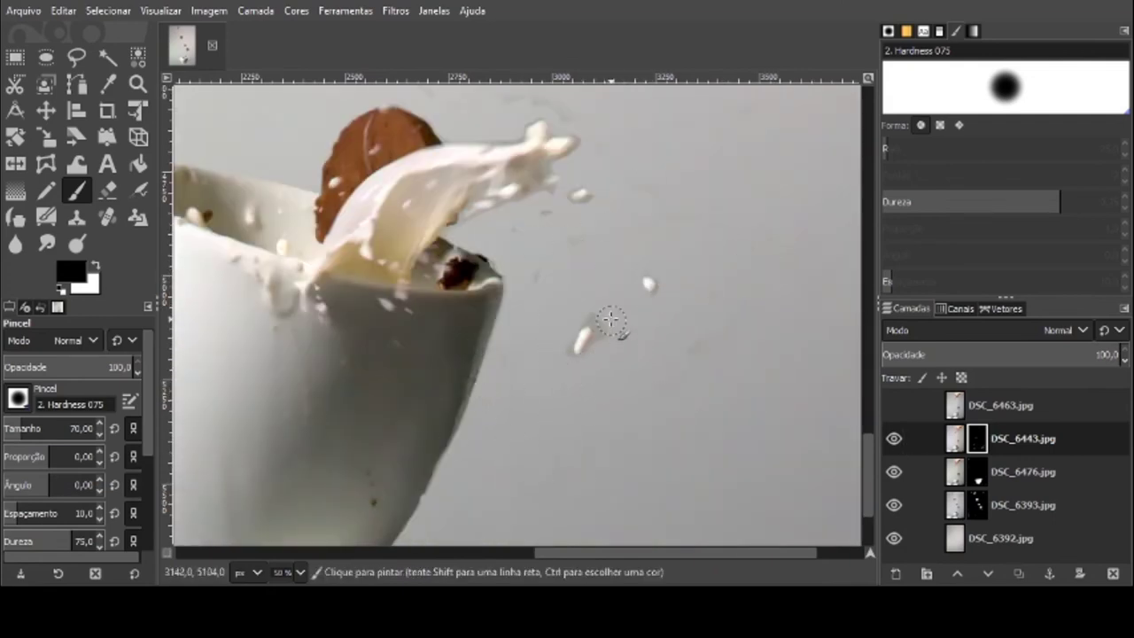
Hide DSC_6443.jpg and check the DSC_6476.jpg layer for stray marks around the splash
scroll(603, 471, down, 3)
click(894, 438)
click(954, 471)
scroll(675, 358, up, 10)
key(plus)
key(plus)
key(plus)
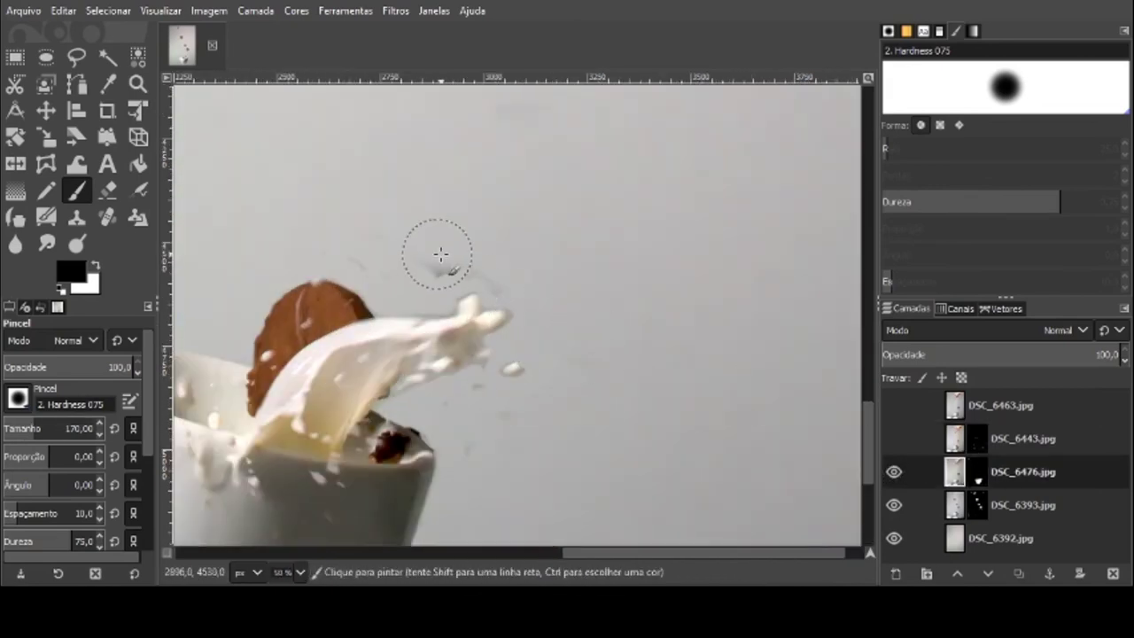
click(893, 471)
click(894, 471)
scroll(607, 309, down, 3)
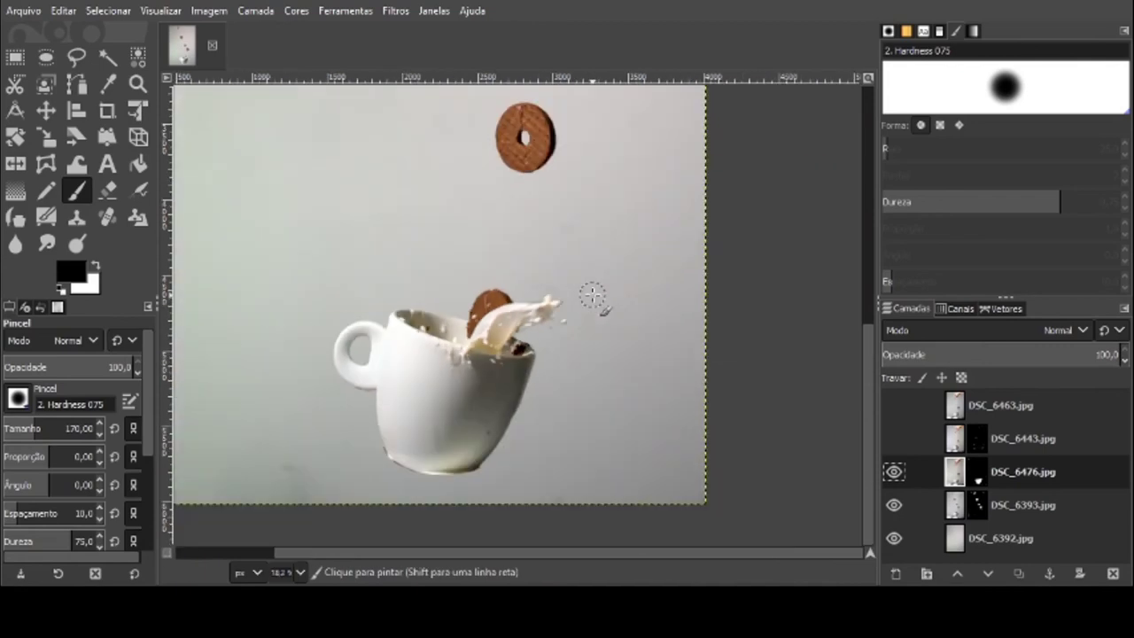
Isolate the DSC_6393.jpg layer and try to paint out the faint leftover marks below its lowest cookie
click(894, 538)
scroll(595, 351, up, 2)
scroll(542, 468, up, 3)
click(894, 474)
click(954, 505)
scroll(805, 408, down, 6)
scroll(826, 395, up, 2)
key(plus)
key(plus)
key(x)
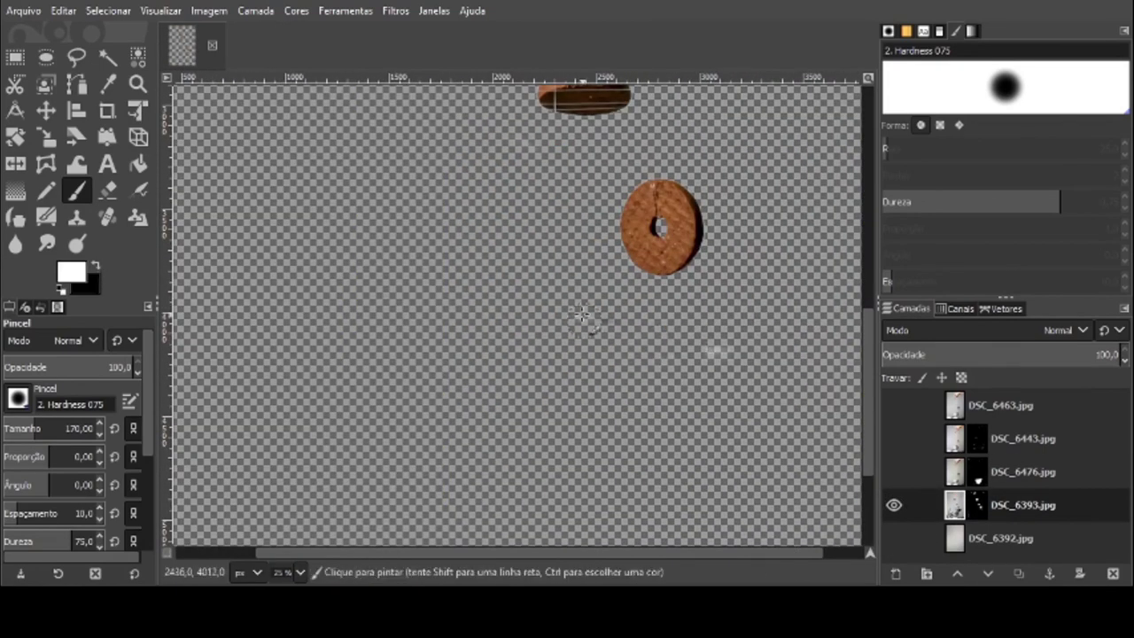
key(x)
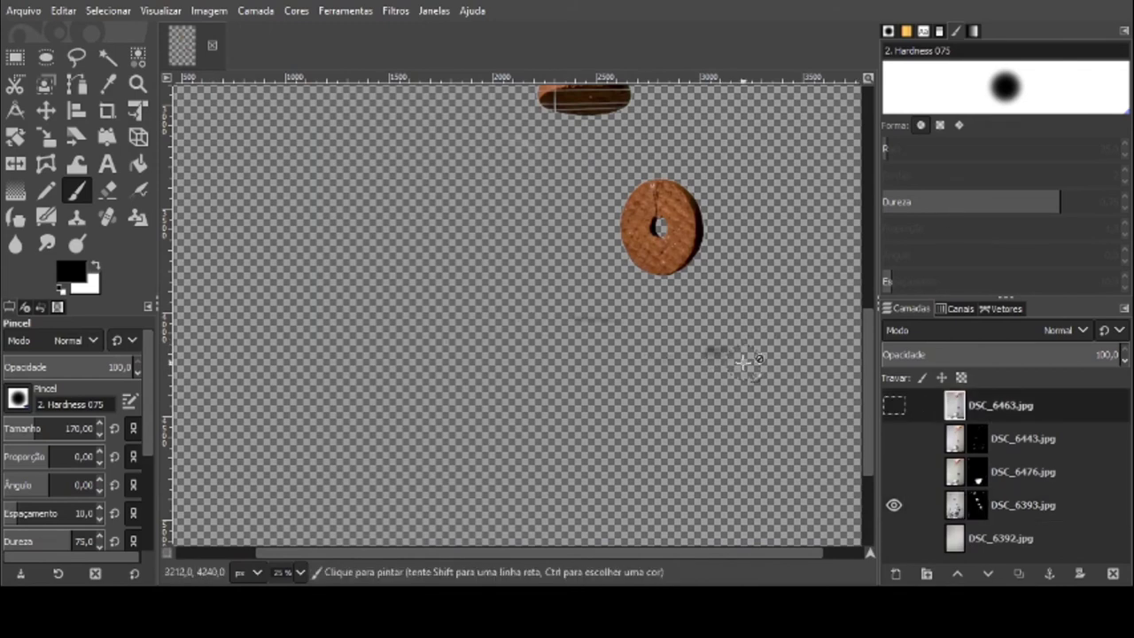
Show the DSC_6392.jpg background again, and try painting over the smudge below the ring cookie before undoing the stroke
scroll(761, 399, down, 2)
key(Page_Down)
click(893, 538)
drag(744, 215, 653, 253)
key(ctrl+z)
key(Page_Up)
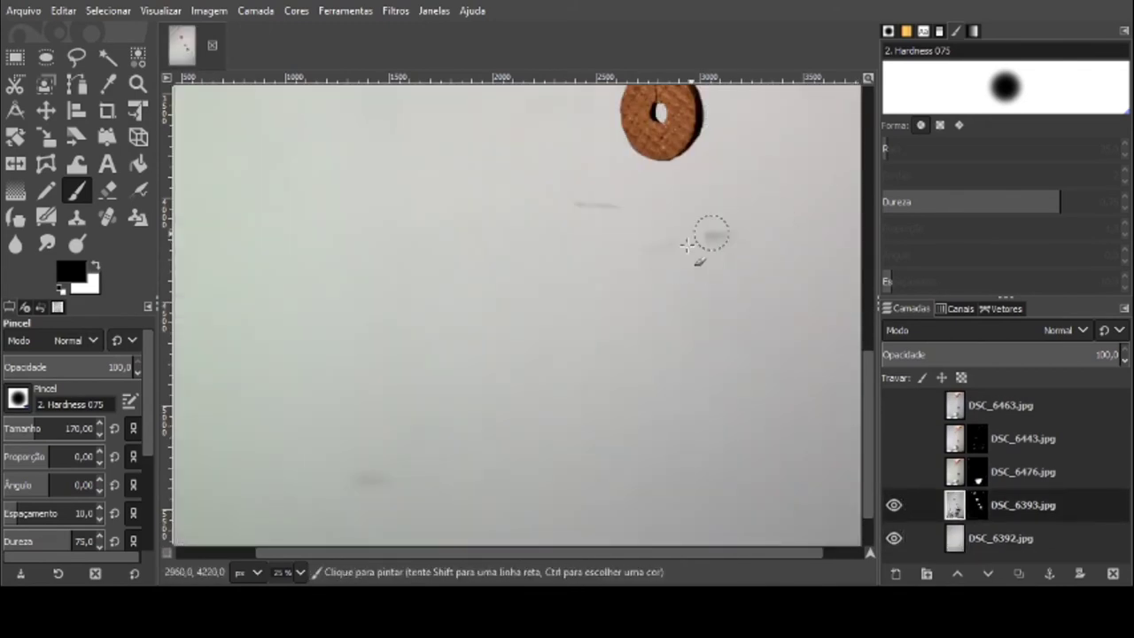
Show the DSC_6476.jpg and DSC_6443.jpg layers again
scroll(839, 324, up, 3)
scroll(839, 323, down, 1)
click(894, 472)
key(Page_Up)
click(894, 439)
key(Page_Up)
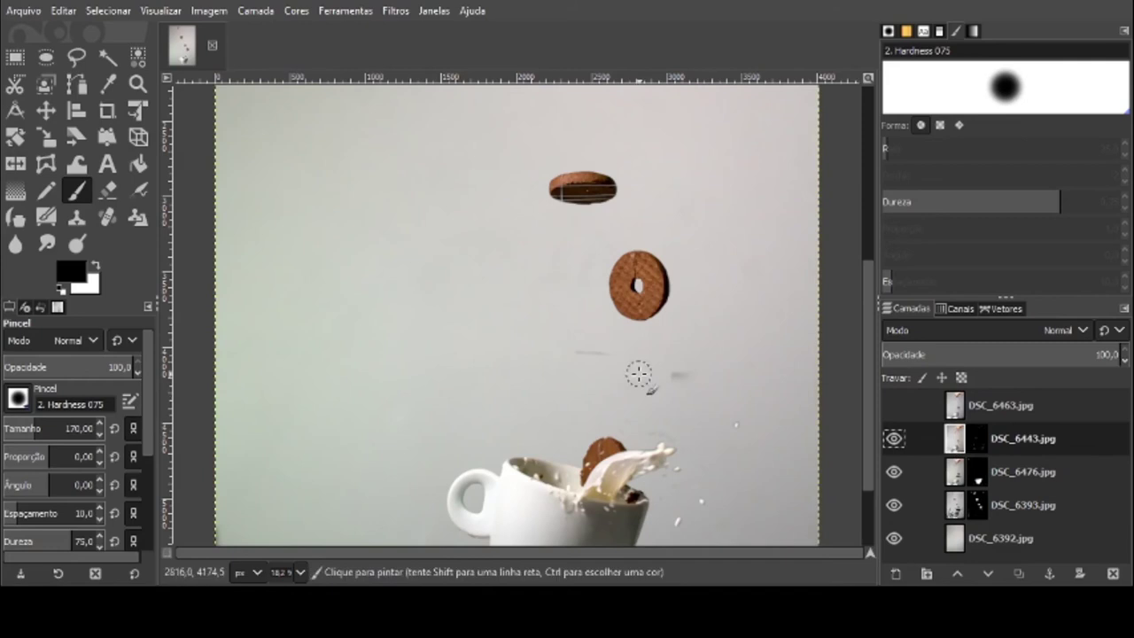
Toggle the DSC_6463.jpg layer to compare its milk droplets with the current composite
scroll(816, 394, down, 1)
drag(743, 554, 821, 555)
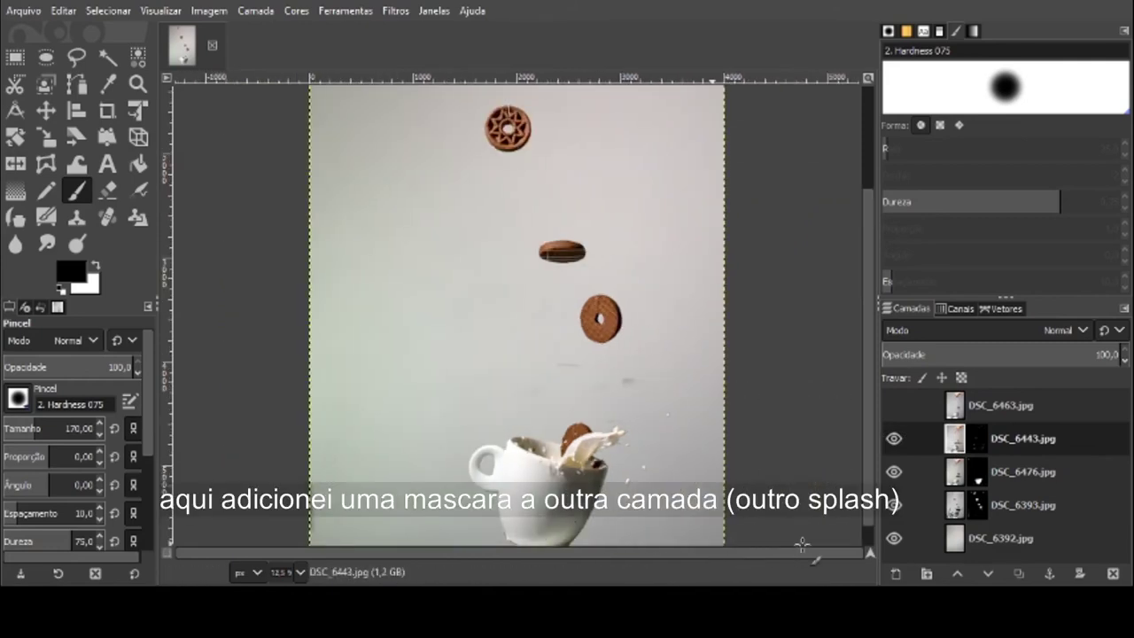
drag(870, 434, 870, 458)
click(894, 405)
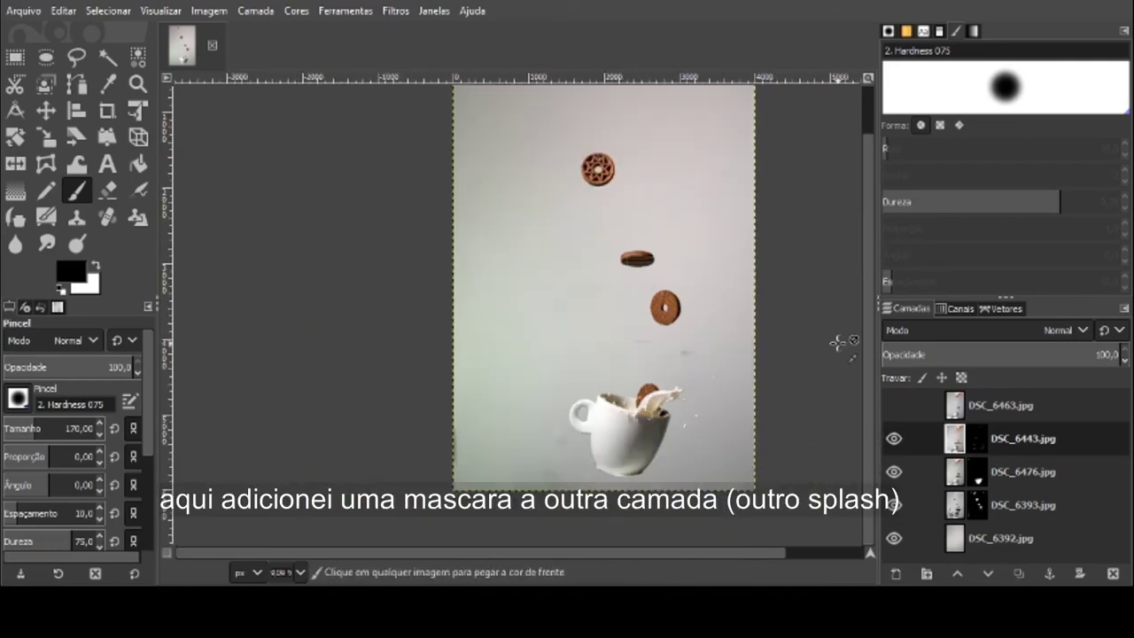
click(894, 405)
click(893, 404)
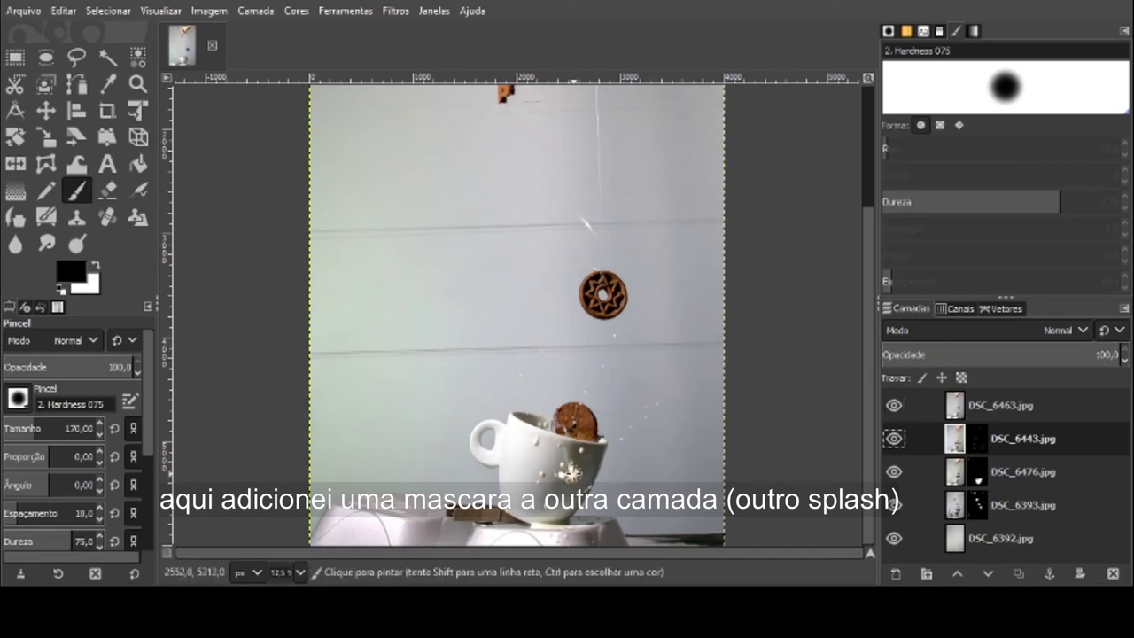
scroll(563, 477, up, 2)
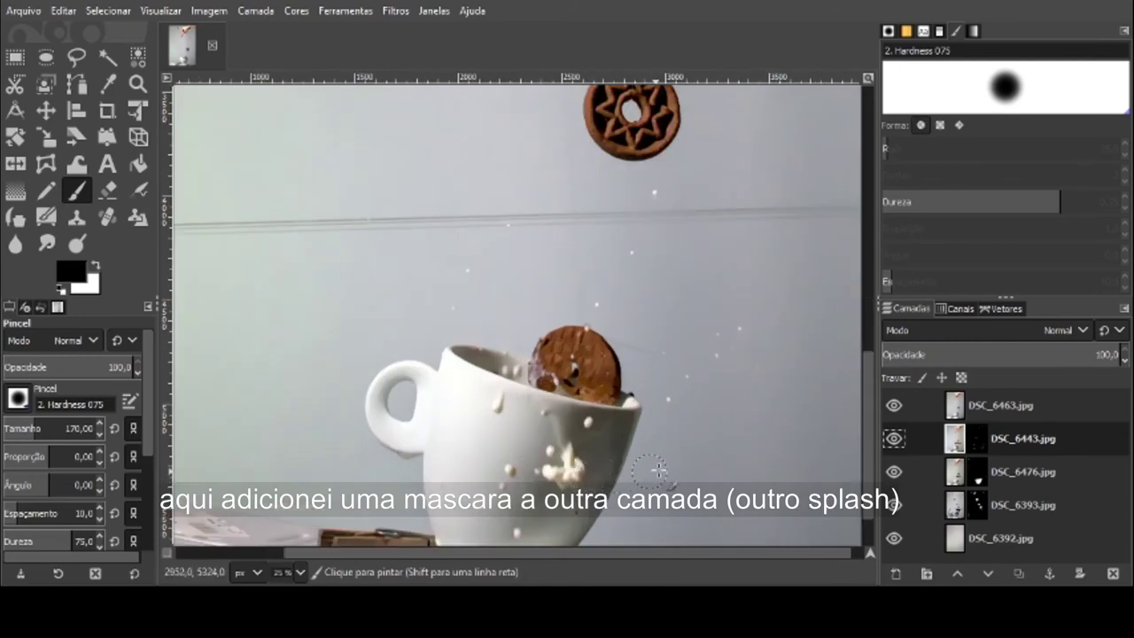
click(894, 406)
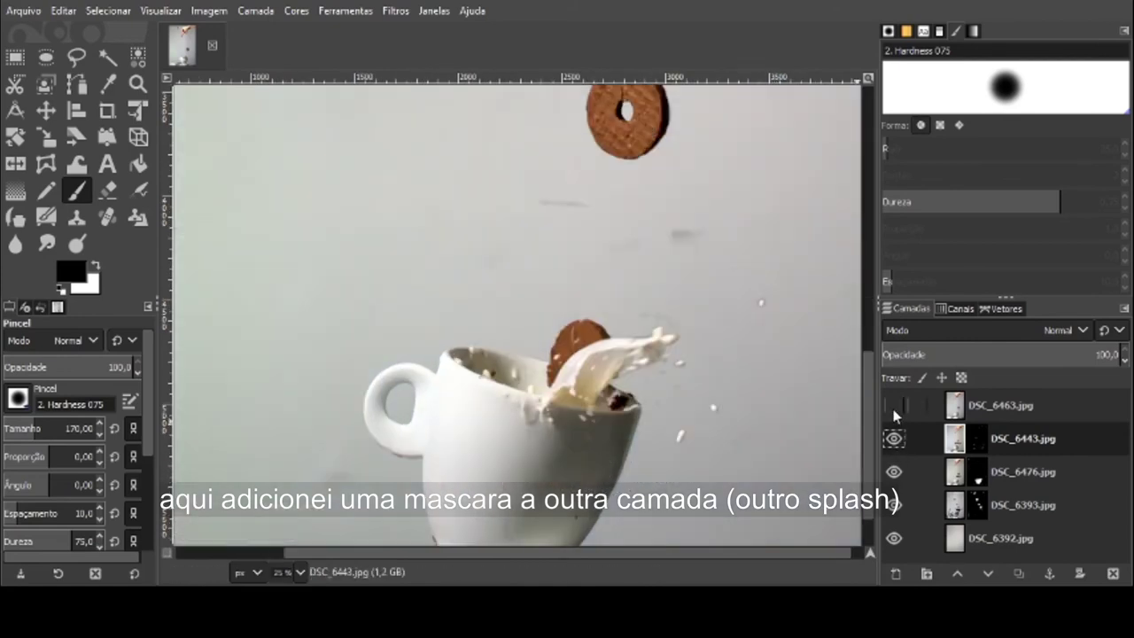
scroll(809, 410, down, 2)
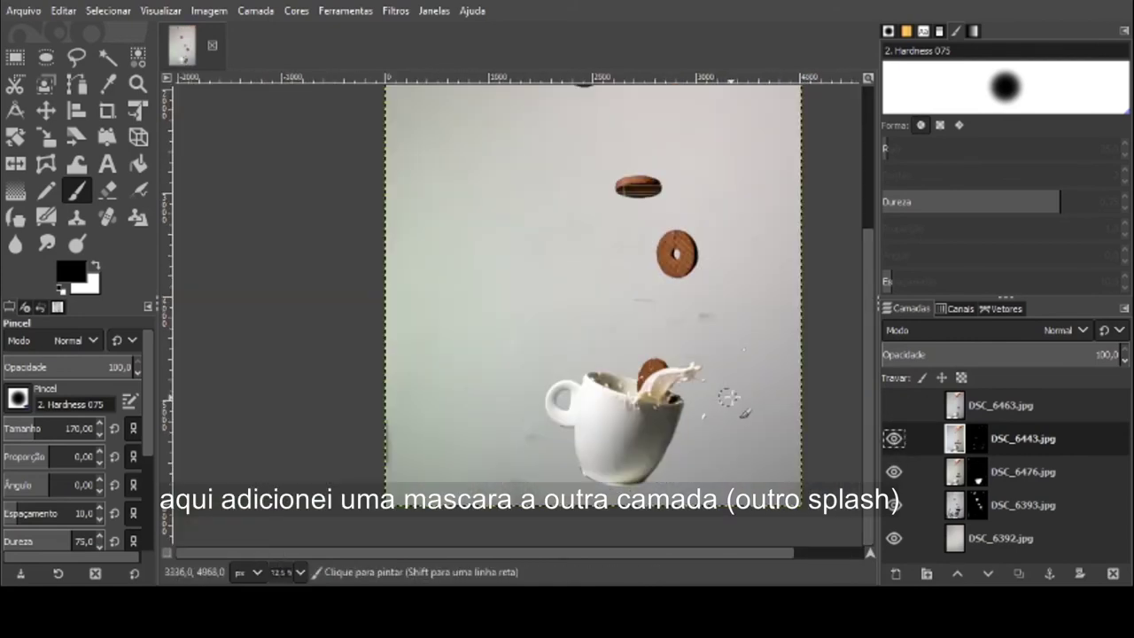
Show the DSC_6463.jpg layer, add a white layer mask to it, and set the brush size to 424
click(895, 405)
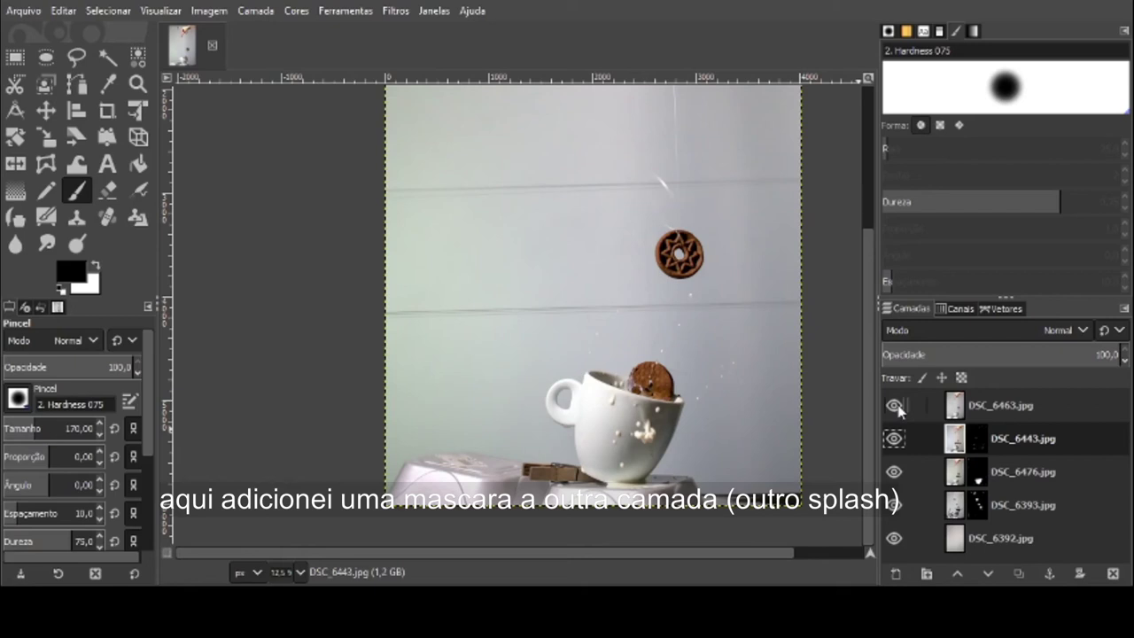
click(902, 412)
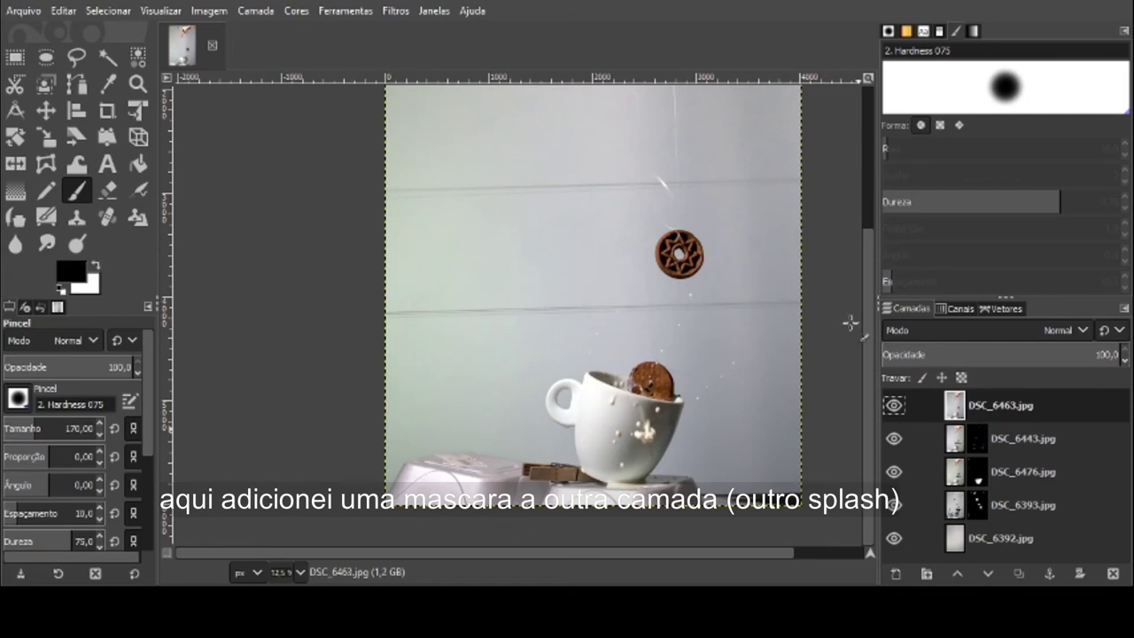
right_click(935, 406)
click(874, 340)
click(883, 461)
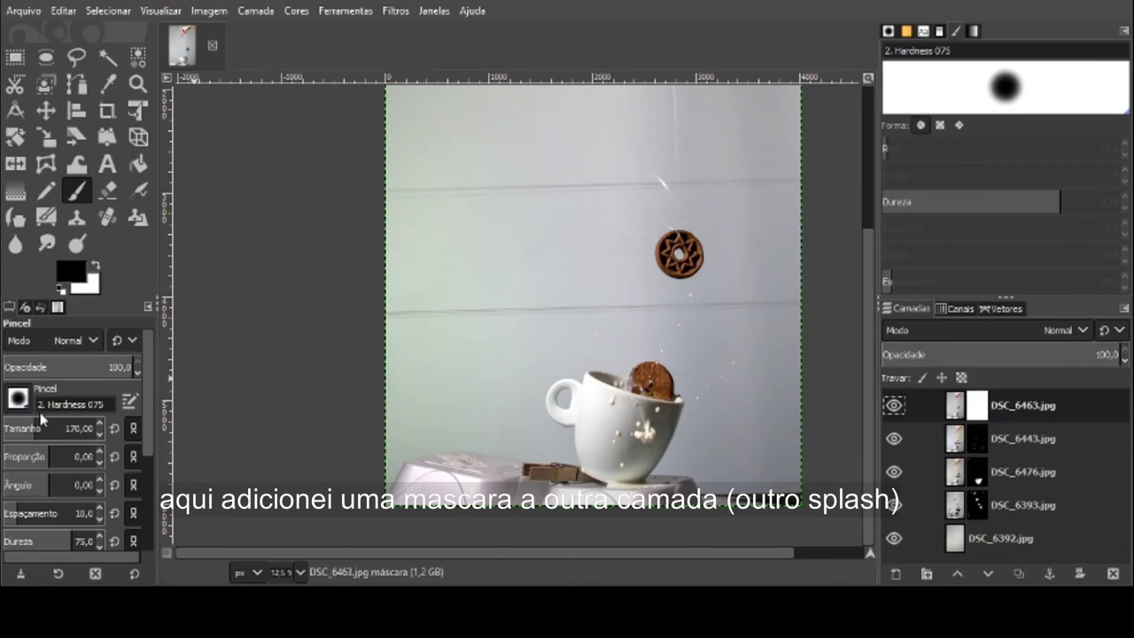
click(59, 428)
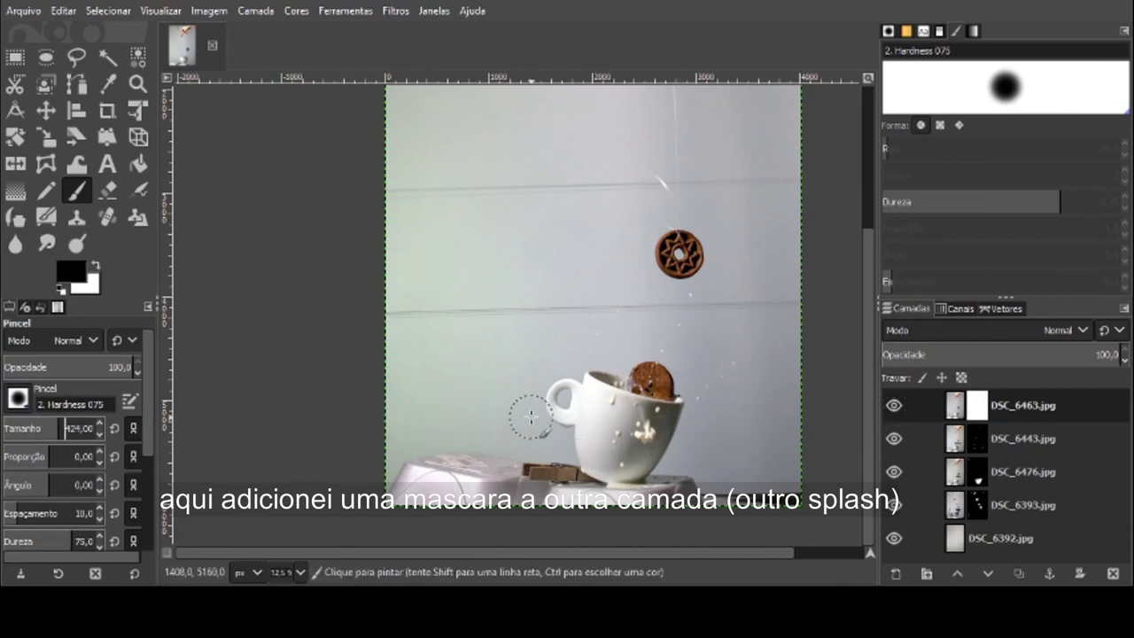
Paint black on the DSC_6463.jpg mask with a brush size of 925 to hide the photo's hand, cookies and background
mouse_move(582, 458)
mouse_down()
mouse_move(581, 470)
mouse_move(583, 386)
mouse_move(542, 475)
mouse_move(574, 480)
mouse_move(478, 487)
mouse_move(607, 496)
mouse_move(741, 465)
mouse_move(443, 492)
mouse_move(483, 492)
mouse_up()
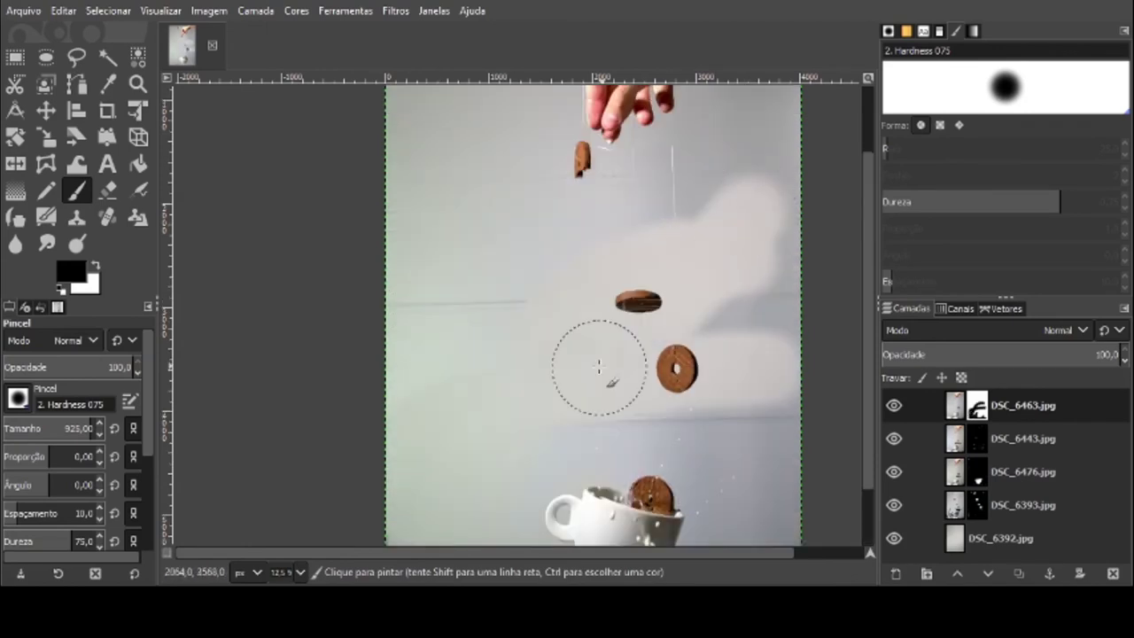
mouse_move(611, 124)
mouse_down()
mouse_move(749, 146)
mouse_move(628, 203)
mouse_up()
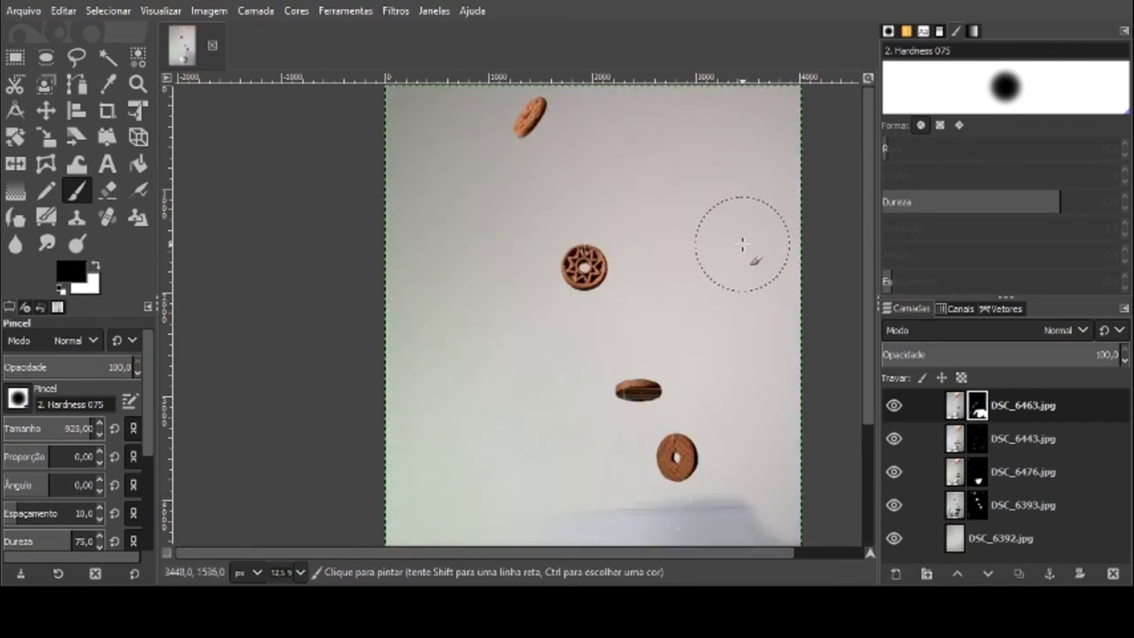
scroll(741, 240, down, 4)
mouse_move(502, 416)
mouse_down()
mouse_move(502, 299)
mouse_move(649, 383)
mouse_move(490, 352)
mouse_move(562, 539)
mouse_move(492, 489)
mouse_move(551, 386)
mouse_move(489, 353)
mouse_move(602, 313)
mouse_up()
Mask out the leftover background patch beside the cup's lower right edge, using brush sizes 155 and 468
click(32, 425)
scroll(716, 509, up, 2)
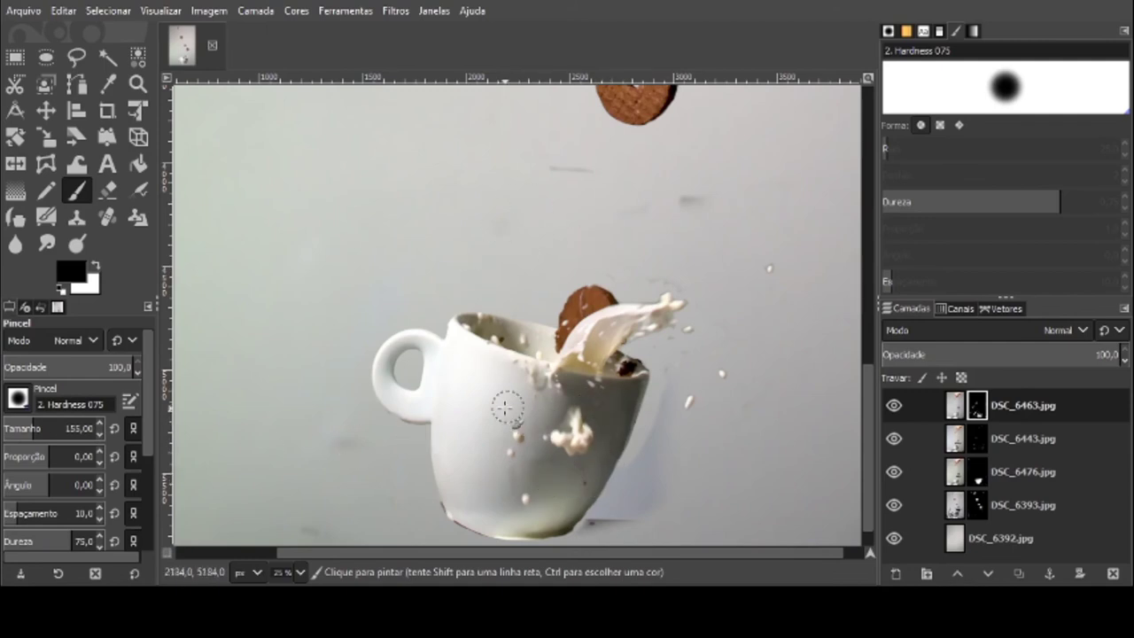
drag(562, 530, 639, 485)
click(41, 428)
scroll(380, 443, down, 2)
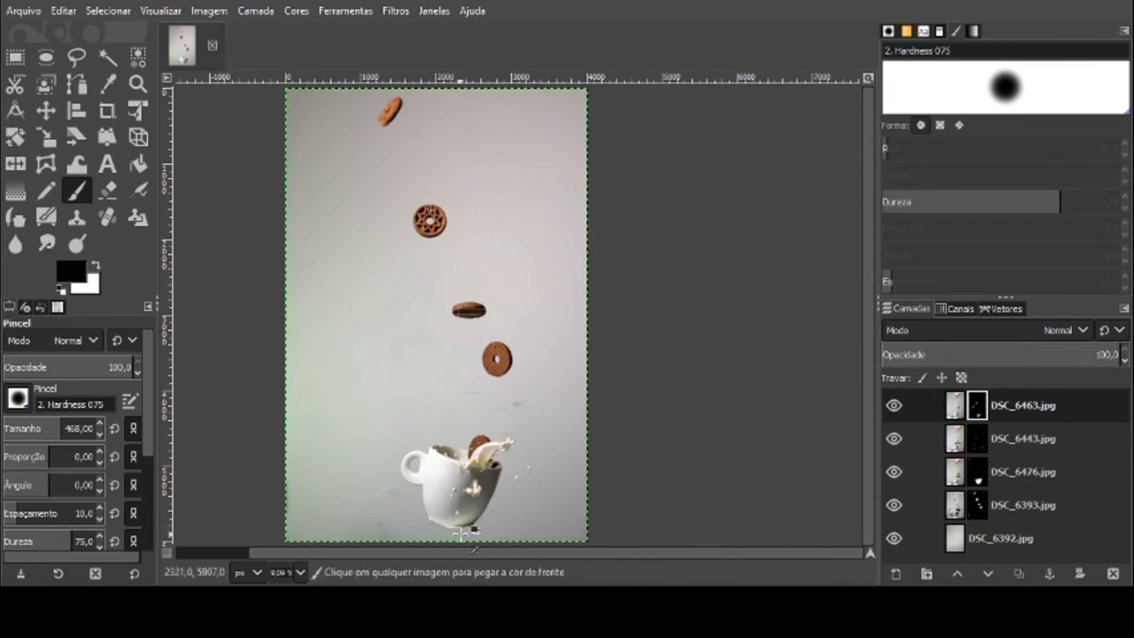
Set the brush size to 46, paint on the DSC_6463.jpg layer image below the milk splash, and reselect its mask
ctrl+scroll(505, 518, up, 3)
ctrl+scroll(500, 476, up, 1)
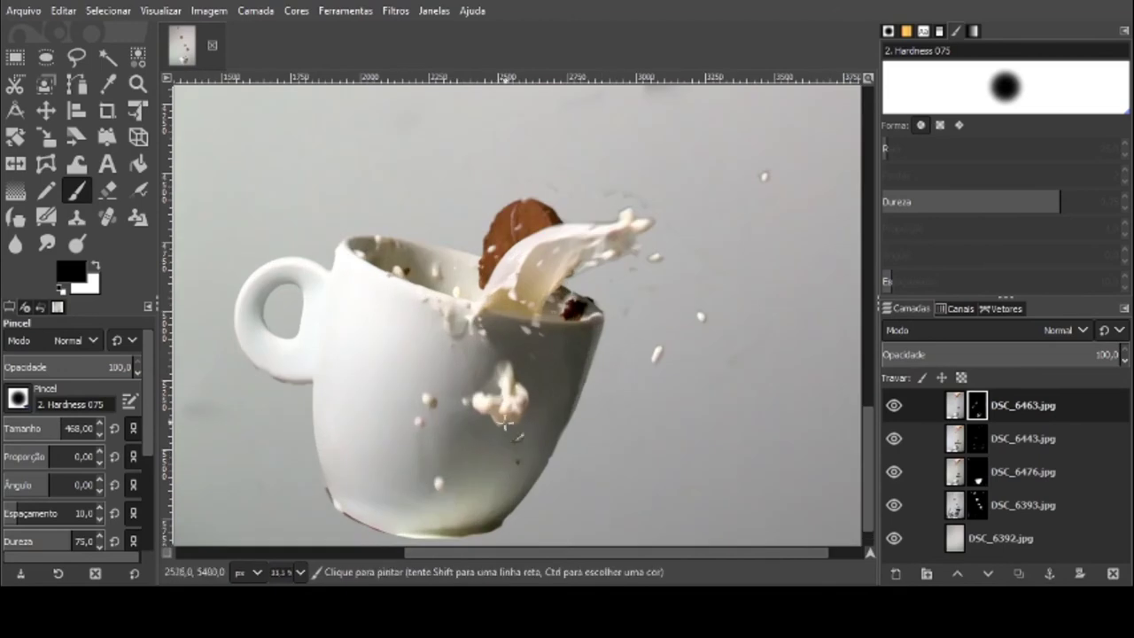
click(18, 427)
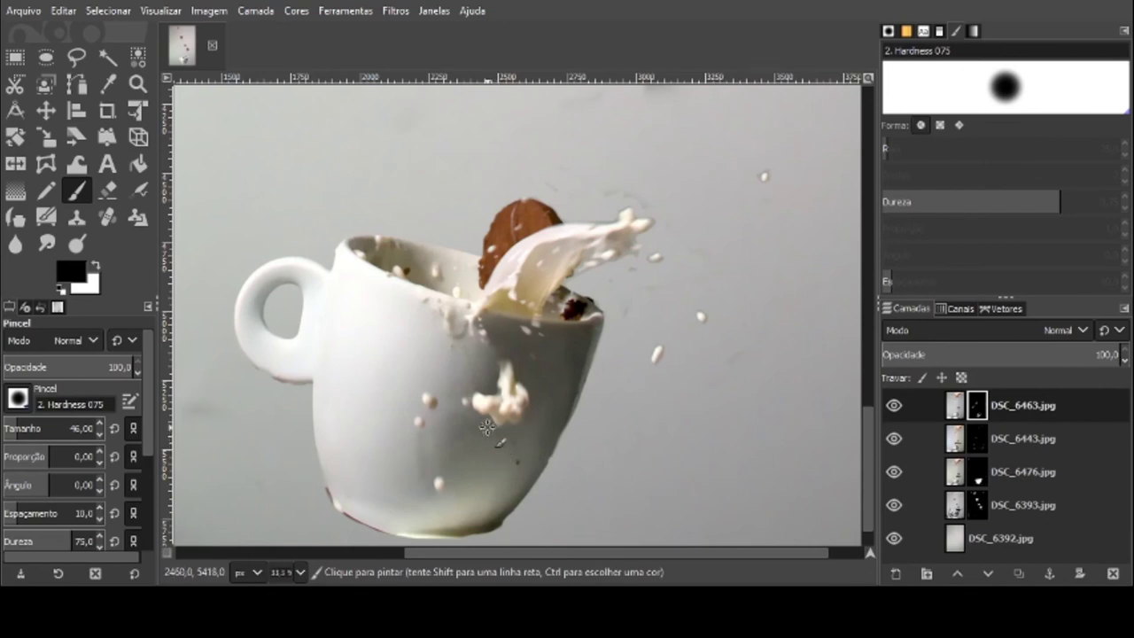
click(954, 408)
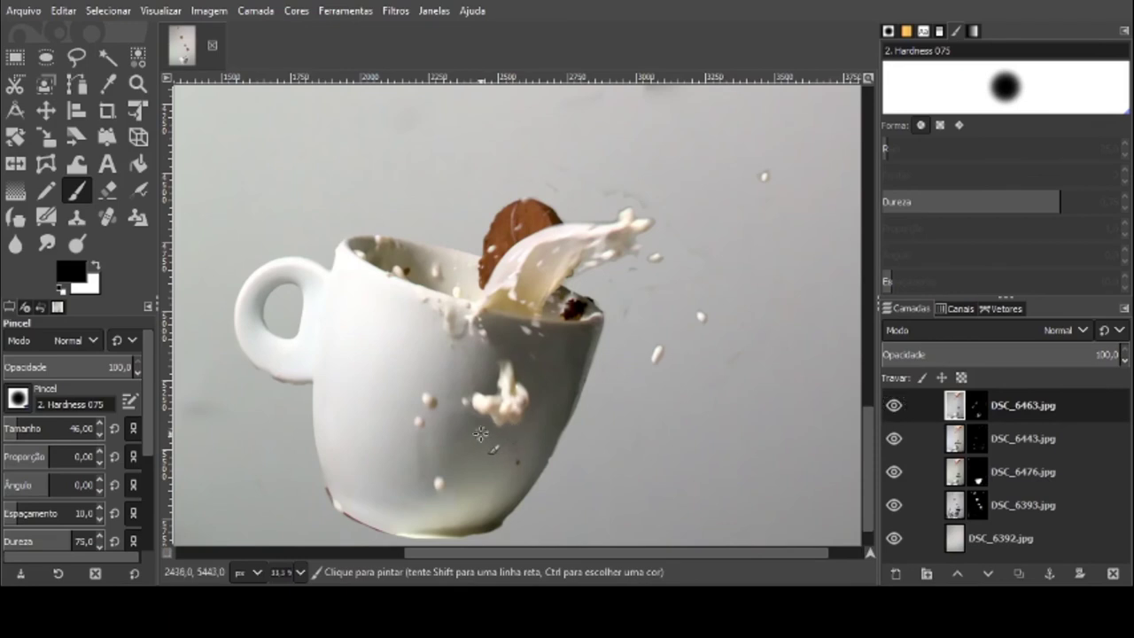
drag(478, 437, 499, 430)
click(977, 405)
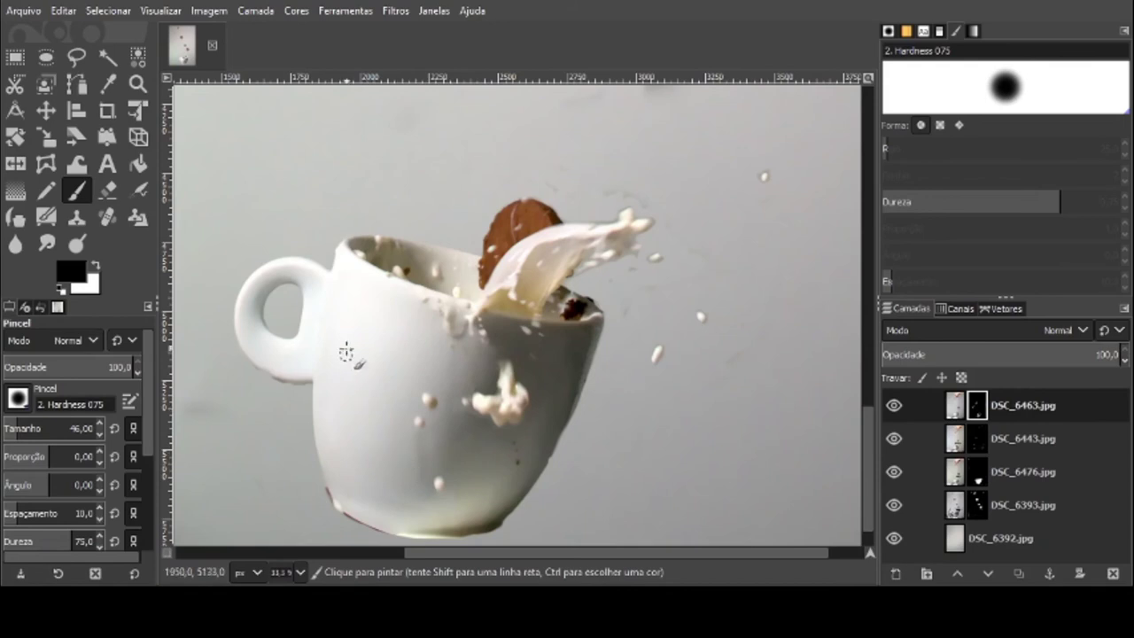
Merge all the photo layers into a single DSC_6392.jpg layer
key(minus)
key(minus)
key(minus)
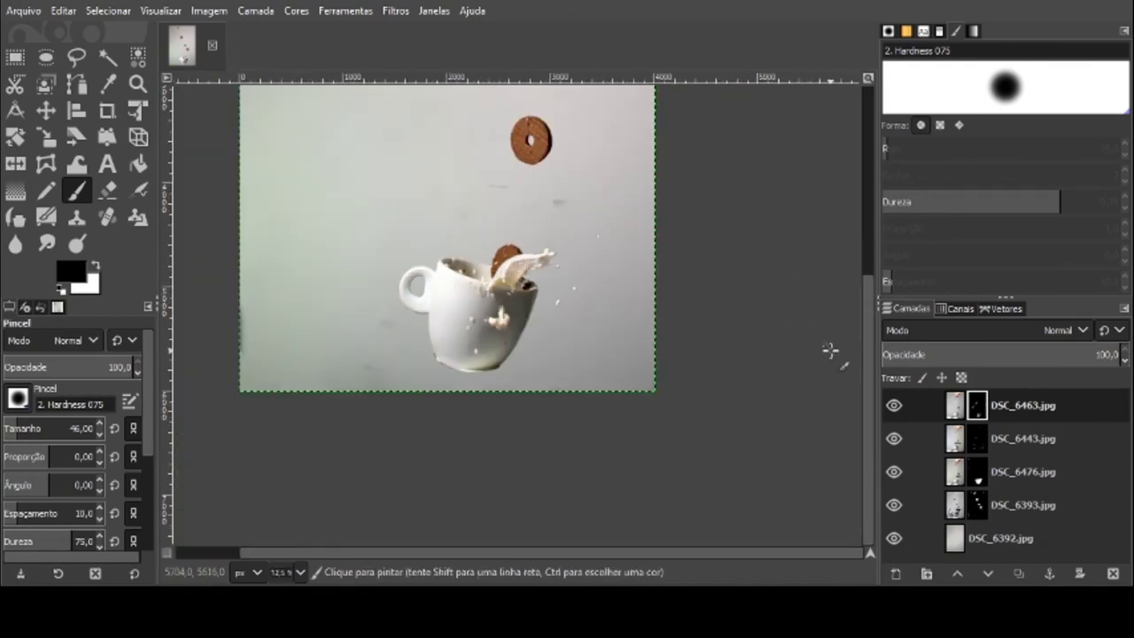
scroll(854, 345, up, 4)
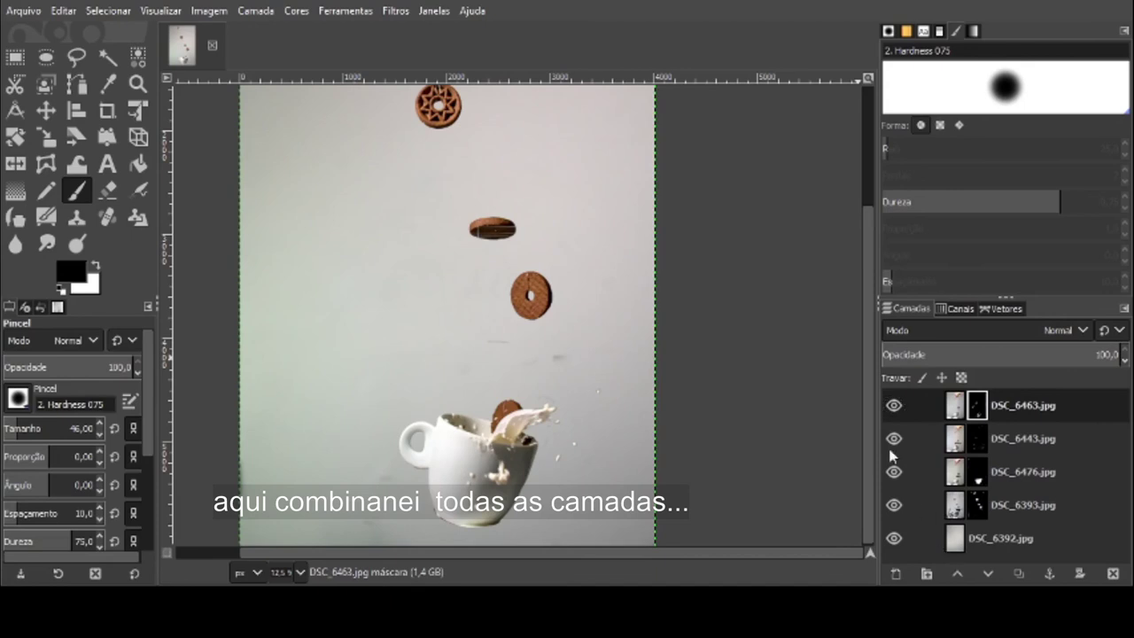
click(982, 571)
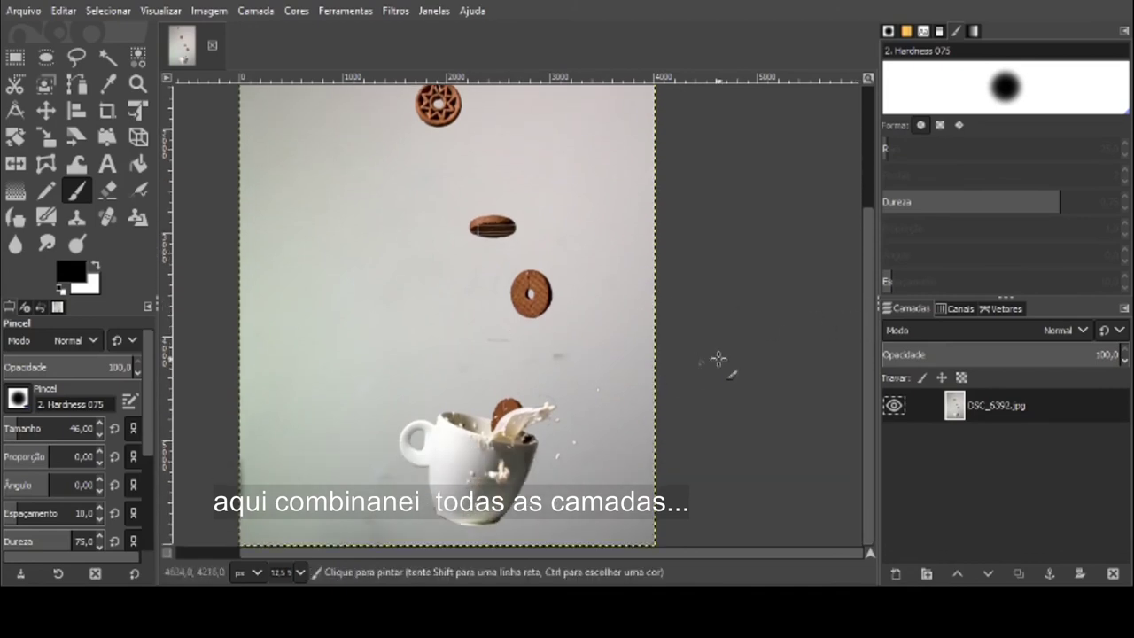
Clone clean background over the smudges between the ring cookie and the cup with a brush size of 185
scroll(554, 423, up, 2)
key(c)
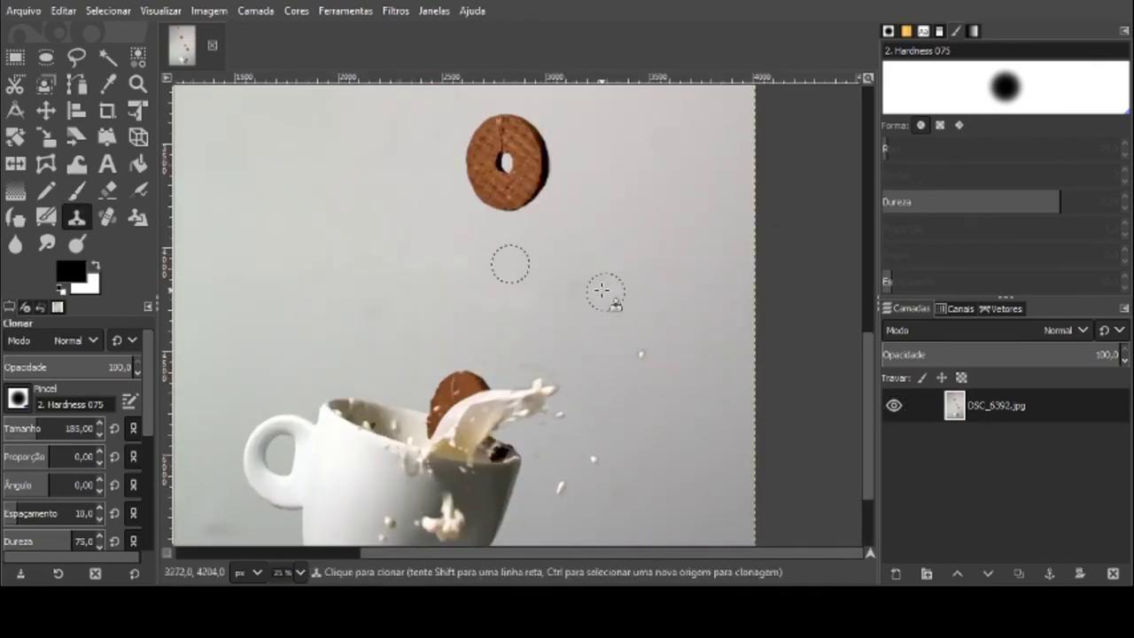
scroll(535, 257, up, 2)
scroll(535, 257, up, 1)
ctrl+click(572, 174)
click(563, 250)
click(418, 186)
Set the clone brush size to 103 and clone clean background over the remaining marks around the cup
click(33, 424)
ctrl+click(617, 445)
scroll(610, 415, down, 4)
scroll(661, 387, up, 3)
ctrl+click(542, 230)
scroll(579, 392, down, 4)
drag(870, 298, 836, 332)
scroll(417, 442, up, 3)
scroll(405, 467, down, 1)
scroll(450, 441, up, 2)
mouse_move(451, 440)
mouse_down()
mouse_move(480, 483)
mouse_move(459, 481)
mouse_move(490, 472)
mouse_move(443, 486)
mouse_up()
scroll(452, 479, down, 3)
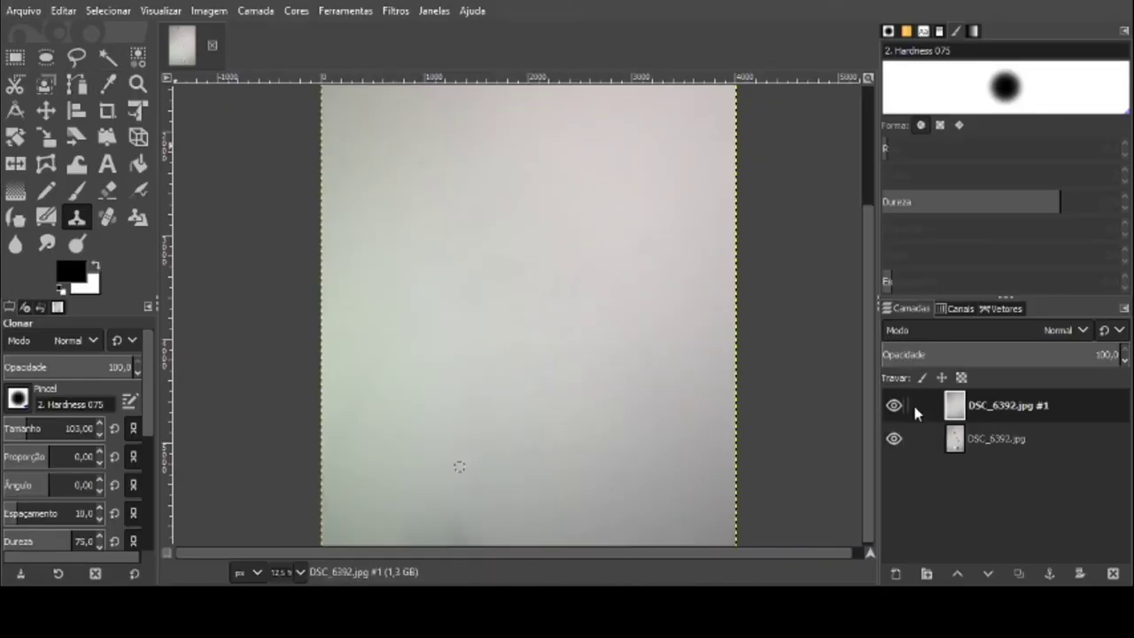
Place DSC_6392.jpg #1 below the composite, add a white mask to the composite, and paint black around the objects at size 294
drag(912, 405, 912, 437)
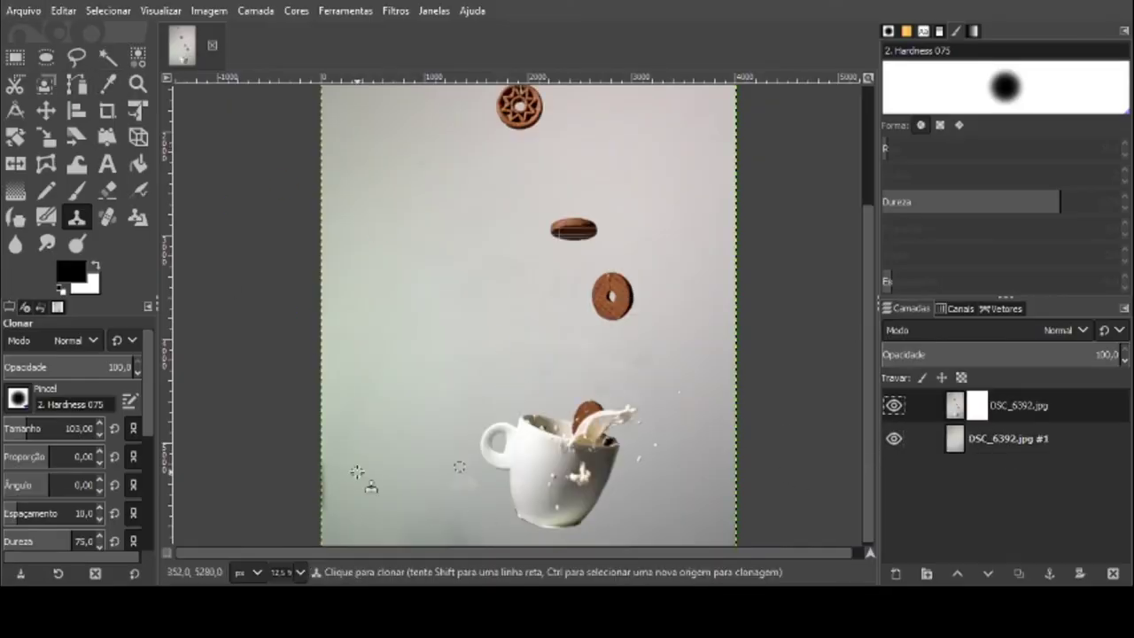
key(p)
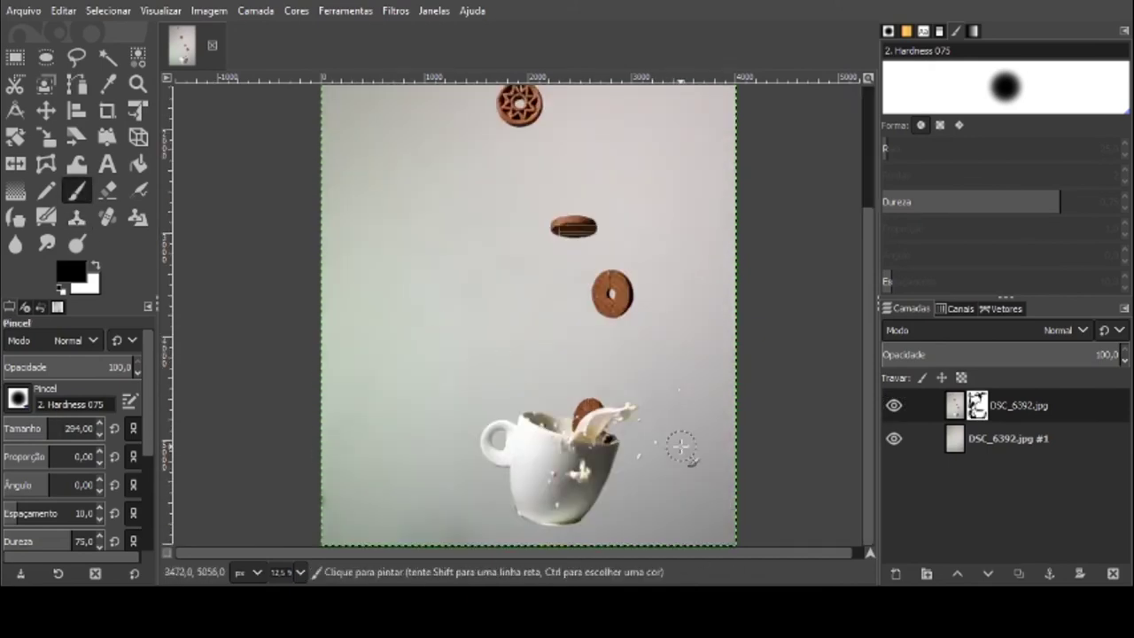
scroll(678, 448, up, 1)
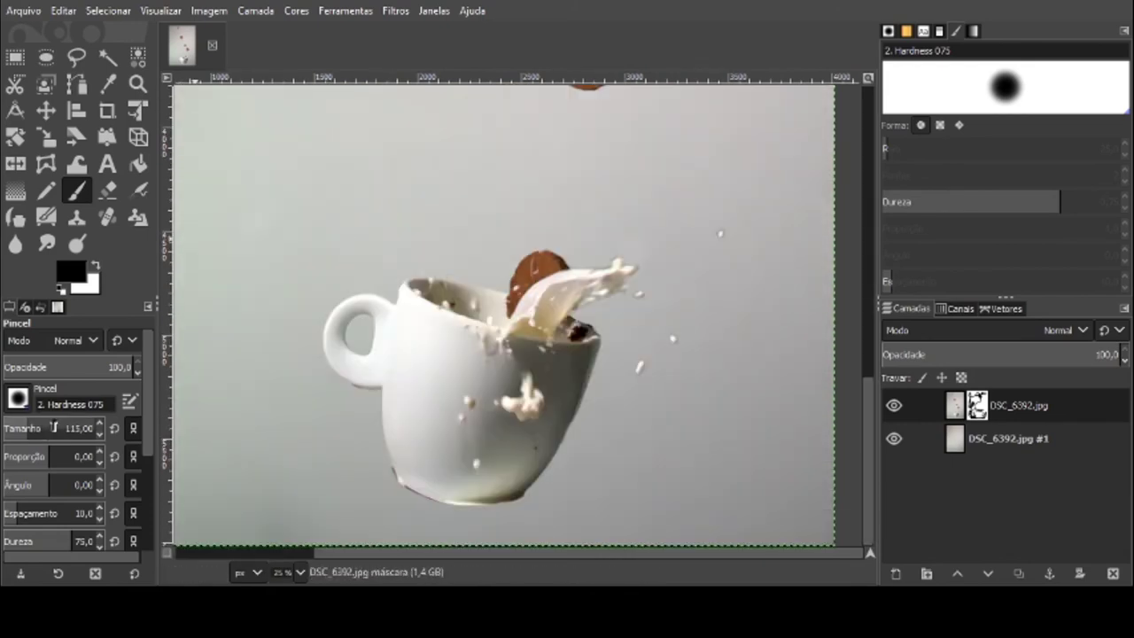
Set the brush size to 80, mask the composite closely along the cup's base, and merge both layers
drag(31, 425, 76, 425)
scroll(570, 226, down, 1)
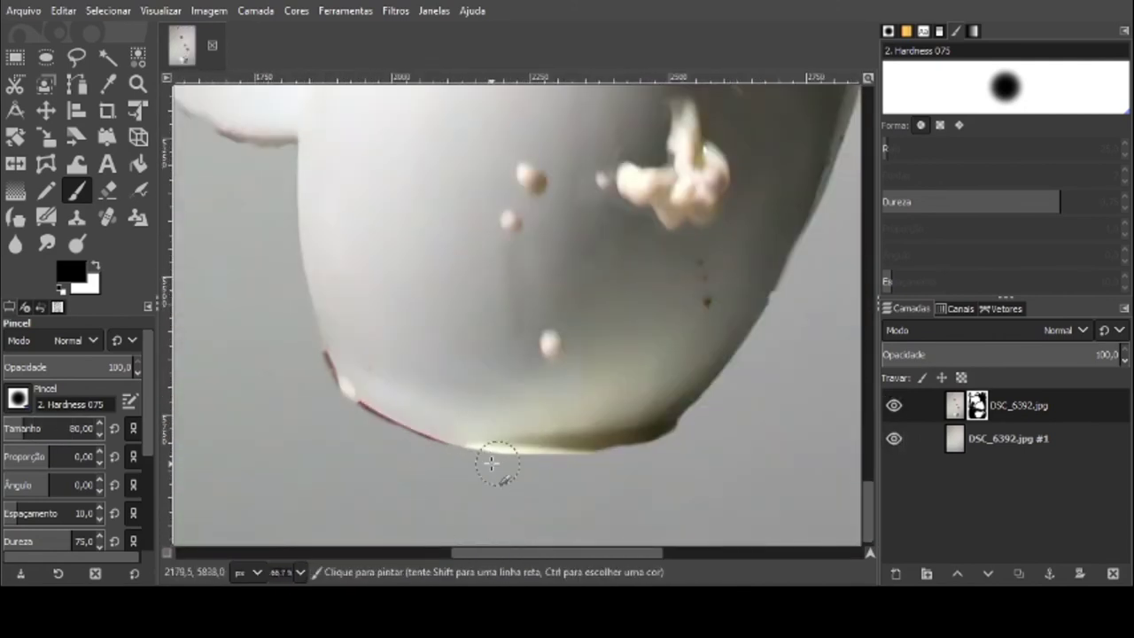
drag(481, 463, 627, 464)
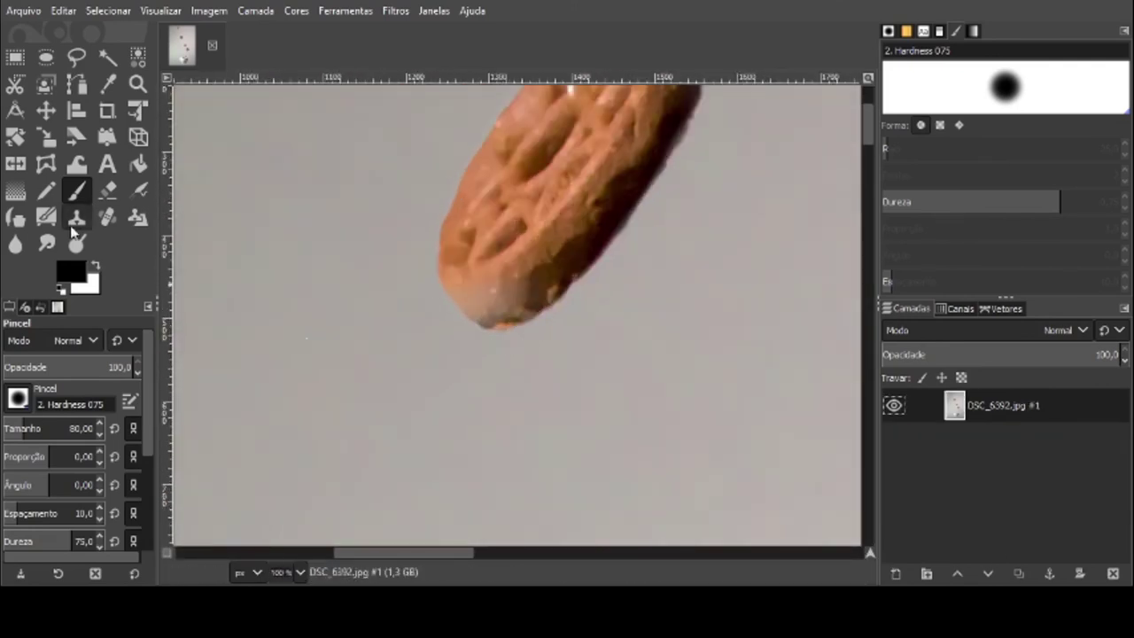
Clone cookie texture over the pale lower tip of the top cookie with a brush size of 21
key(h)
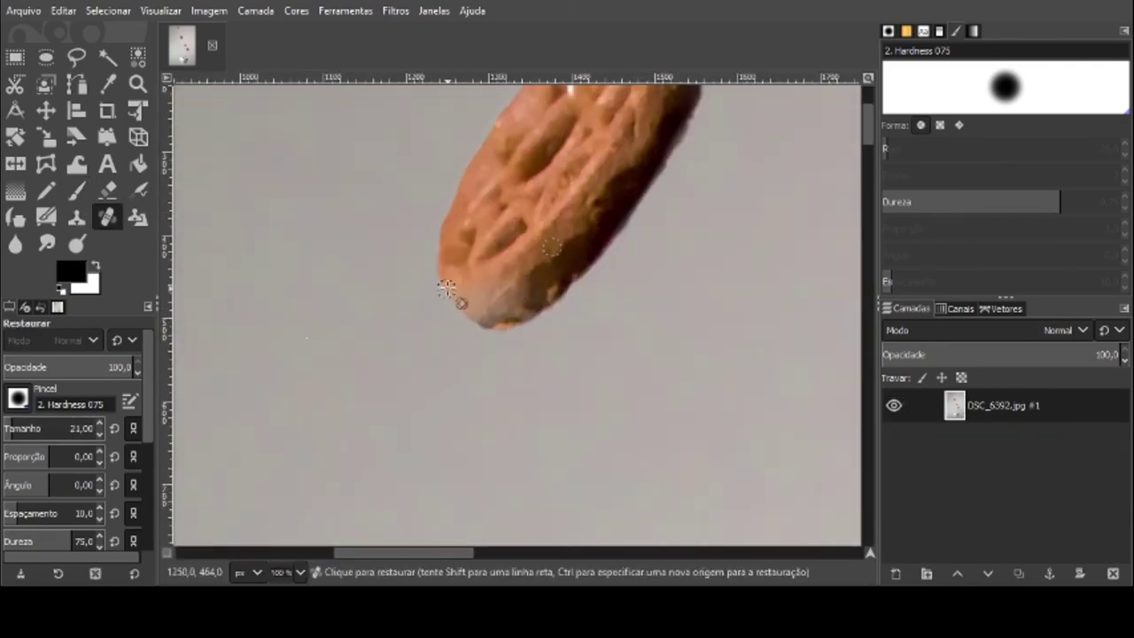
key(c)
ctrl+click(537, 256)
mouse_move(495, 285)
mouse_down()
mouse_move(519, 302)
mouse_move(489, 319)
mouse_move(495, 278)
mouse_move(464, 296)
mouse_move(512, 291)
mouse_up()
scroll(726, 321, down, 6)
scroll(721, 410, right, 3)
scroll(676, 314, down, 4)
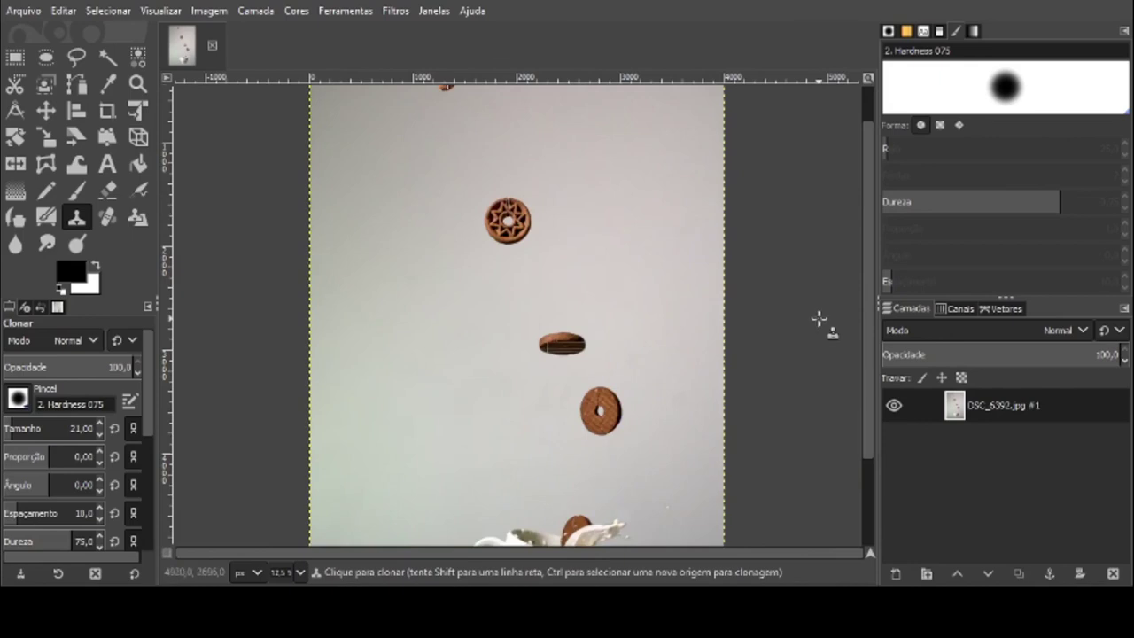
Set the clone brush size to 18 and retouch the rim of the star-patterned cookie
scroll(526, 202, up, 5)
scroll(405, 205, up, 2)
key(bracketleft)
key(bracketleft)
key(bracketleft)
key(bracketleft)
key(bracketleft)
key(bracketleft)
key(bracketleft)
key(bracketleft)
key(bracketleft)
key(bracketleft)
key(bracketleft)
key(bracketleft)
key(bracketleft)
key(bracketleft)
key(bracketleft)
key(bracketright)
key(bracketright)
key(bracketright)
key(bracketright)
key(bracketright)
key(bracketright)
key(bracketright)
key(bracketright)
key(bracketright)
key(bracketright)
key(bracketright)
key(bracketright)
scroll(461, 250, down, 5)
scroll(401, 226, up, 5)
mouse_move(401, 226)
mouse_down()
mouse_move(379, 314)
mouse_move(405, 318)
mouse_move(357, 308)
mouse_move(346, 201)
mouse_move(357, 237)
mouse_move(340, 279)
mouse_move(339, 160)
mouse_move(350, 148)
mouse_move(349, 190)
mouse_up()
scroll(348, 189, down, 3)
scroll(483, 230, down, 3)
scroll(587, 285, up, 6)
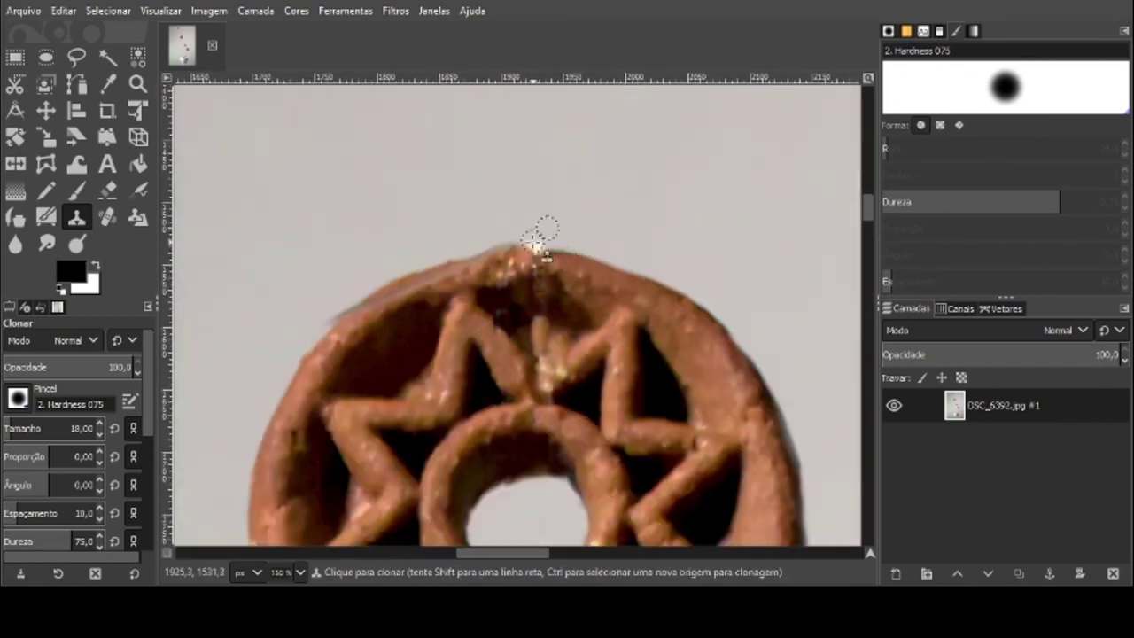
Clone out the white thread mark on the star cookie's upper rim and clean its upper left edge
ctrl+click(566, 266)
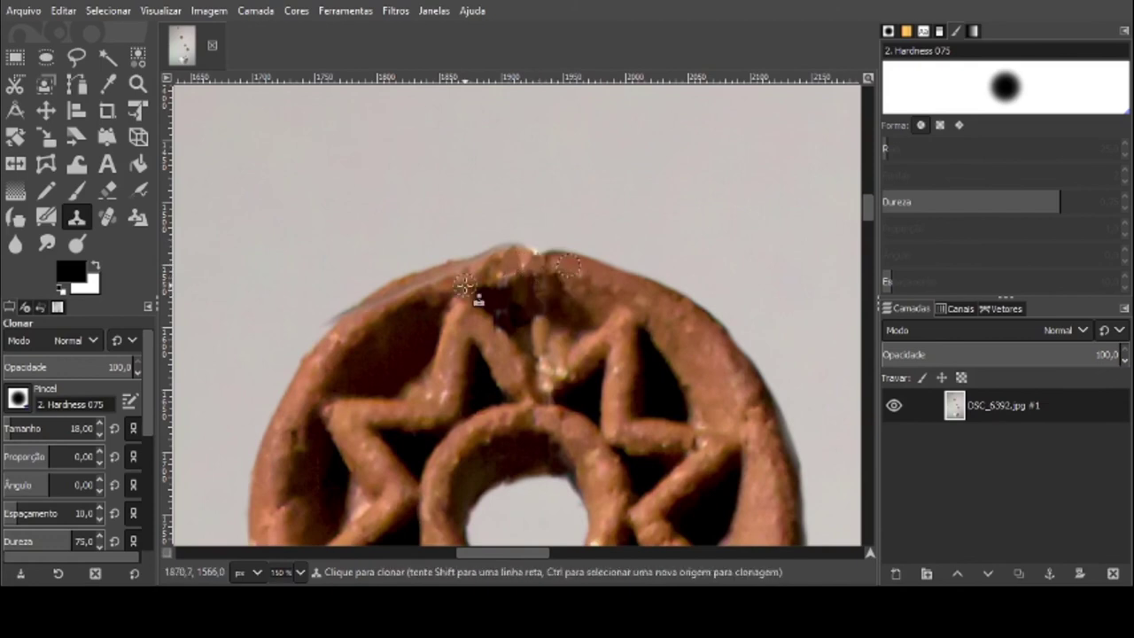
scroll(445, 285, up, 3)
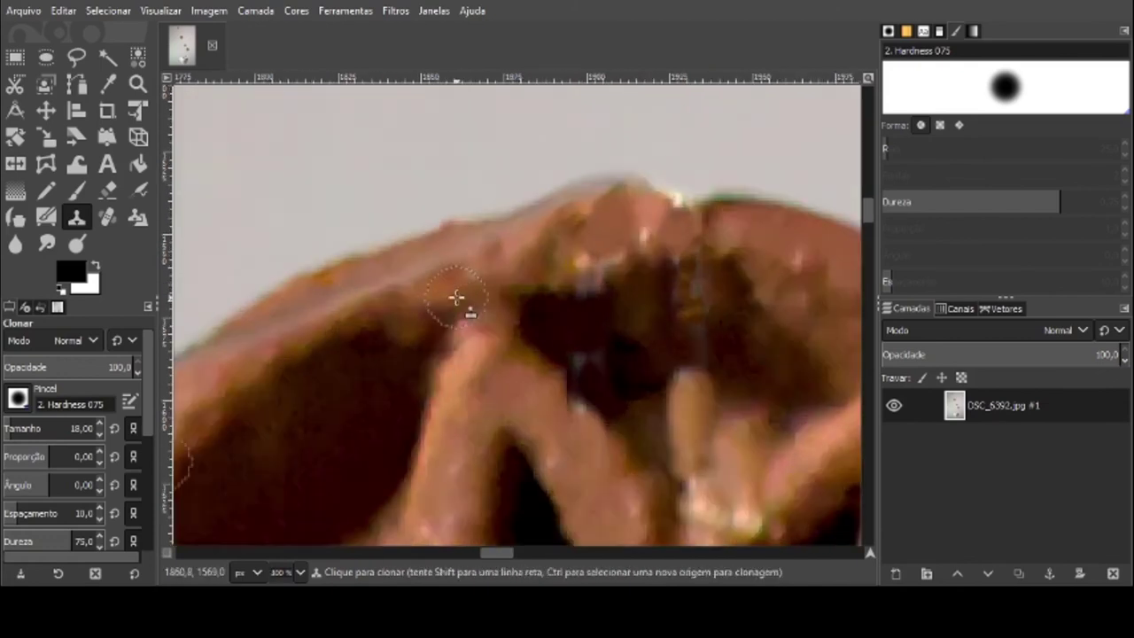
scroll(450, 293, down, 1)
ctrl+click(220, 313)
click(213, 357)
scroll(438, 244, down, 2)
scroll(478, 251, up, 1)
scroll(505, 253, down, 6)
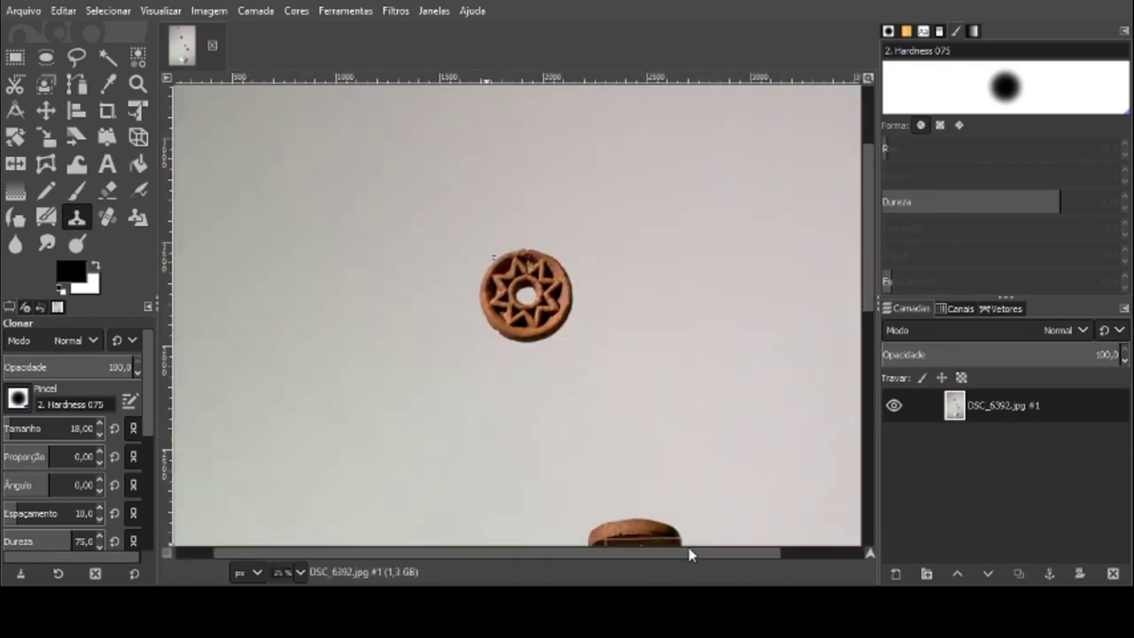
Clone dark cookie texture over the vertical thread and the nearby horizontal lines on the sideways cookie
scroll(714, 498, down, 4)
key(plus)
key(plus)
key(plus)
key(plus)
key(plus)
key(plus)
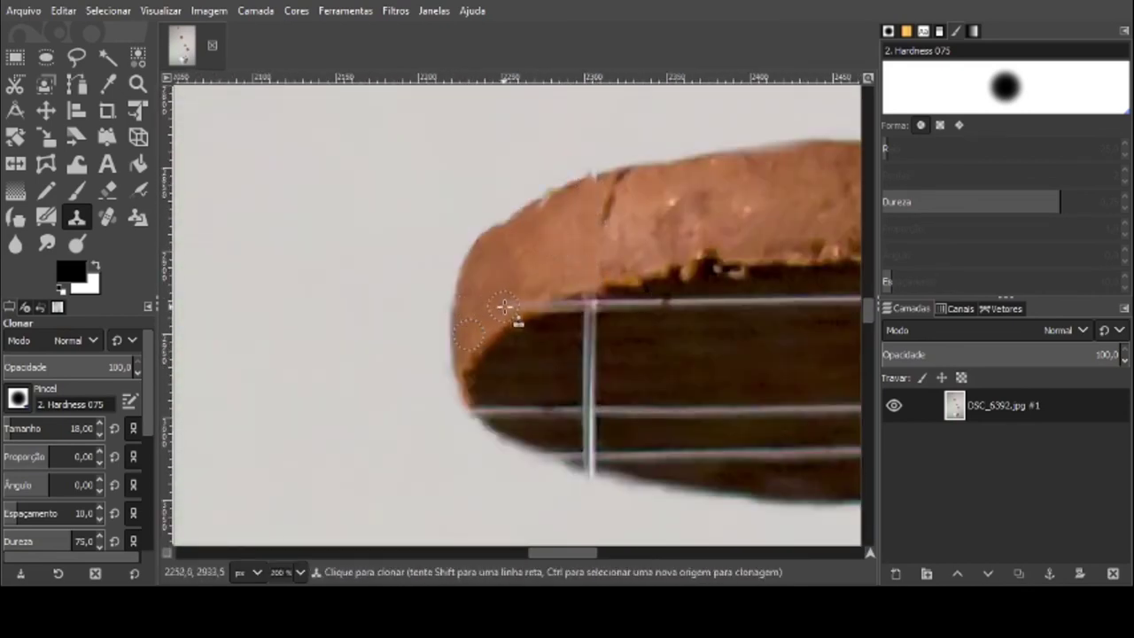
scroll(531, 301, down, 3)
ctrl+click(617, 241)
mouse_move(589, 297)
mouse_down()
mouse_move(590, 316)
mouse_move(599, 296)
mouse_move(736, 327)
mouse_move(630, 336)
mouse_move(707, 349)
mouse_up()
ctrl+click(564, 316)
drag(591, 339, 562, 339)
Clone out the remaining horizontal threads across the sideways cookie's dark underside
scroll(785, 379, right, 6)
ctrl+click(421, 314)
mouse_move(469, 292)
mouse_down()
mouse_move(414, 293)
mouse_move(671, 278)
mouse_move(761, 287)
mouse_up()
drag(433, 335, 704, 325)
mouse_move(763, 186)
mouse_down()
mouse_move(757, 200)
mouse_move(699, 180)
mouse_move(347, 190)
mouse_up()
scroll(348, 191, left, 5)
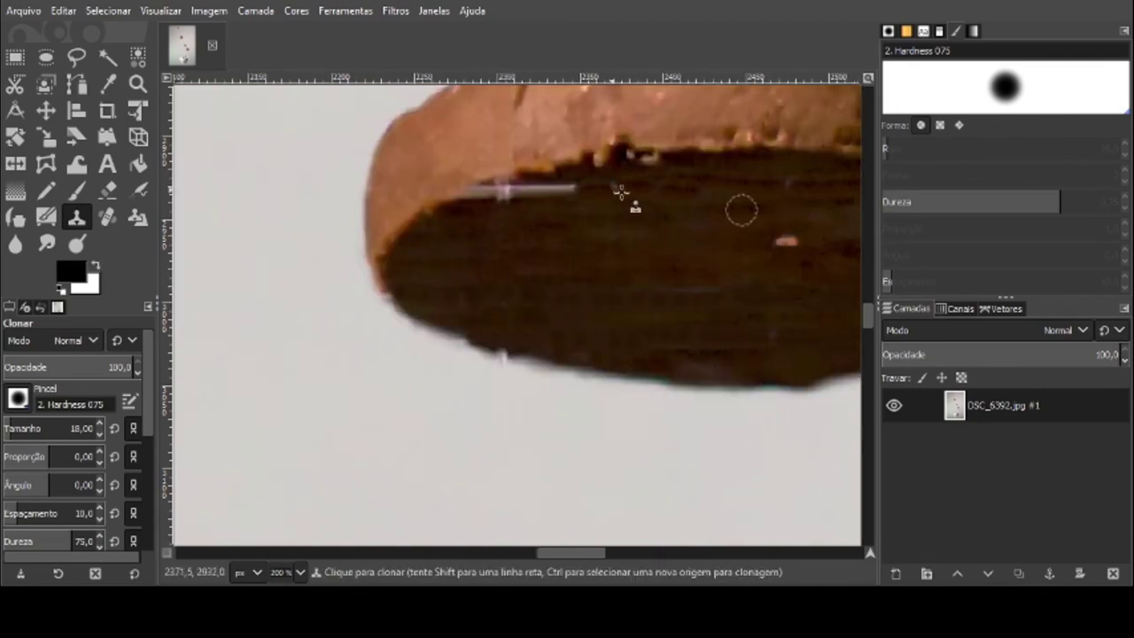
drag(625, 194, 488, 198)
scroll(572, 552, right, 3)
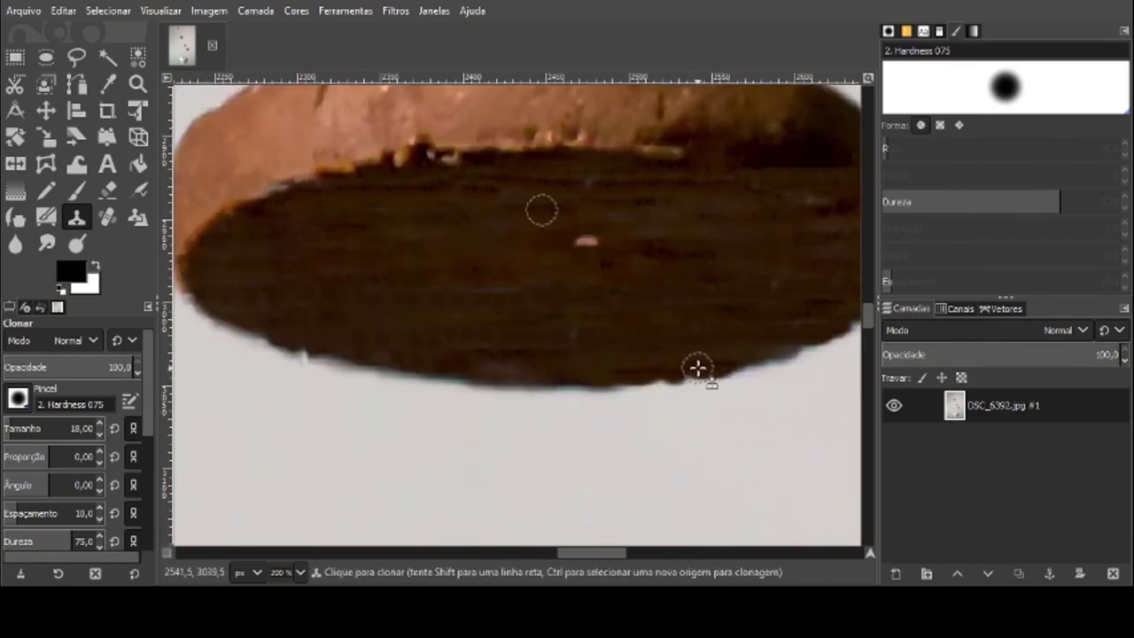
Clone out the pale thread highlights above the hole of the ring cookie and clean its upper edge
scroll(522, 365, down, 7)
scroll(769, 454, up, 5)
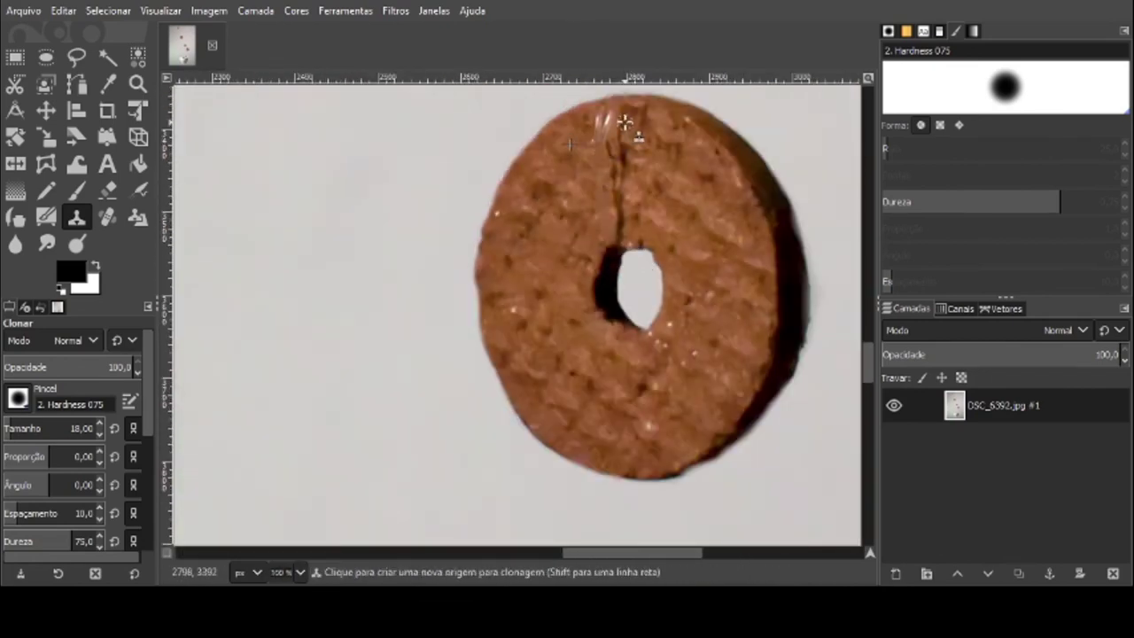
scroll(614, 195, up, 2)
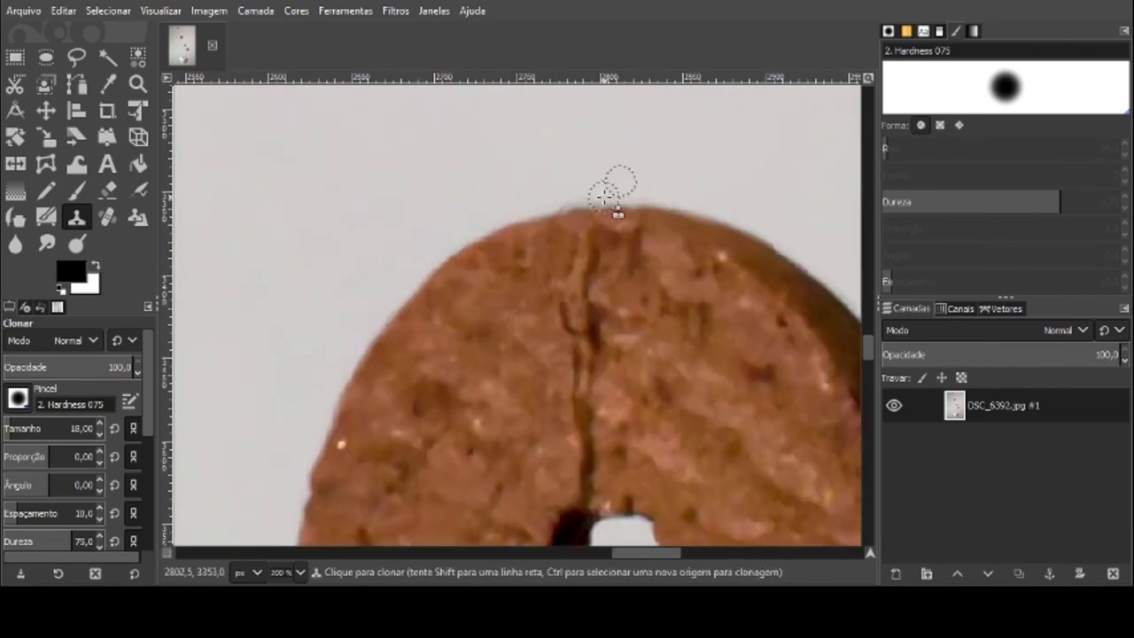
scroll(734, 260, down, 3)
scroll(678, 316, down, 3)
Clone cookie texture over the pale thread line on the cookie inside the cup
scroll(678, 400, up, 5)
scroll(678, 399, up, 1)
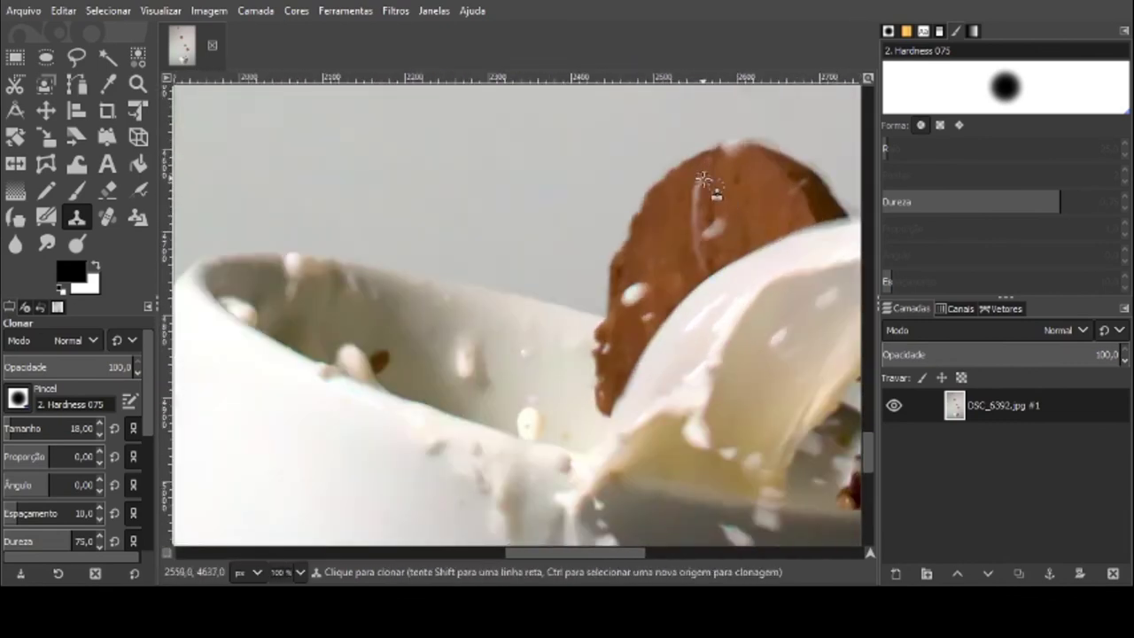
ctrl+click(680, 191)
scroll(779, 165, up, 2)
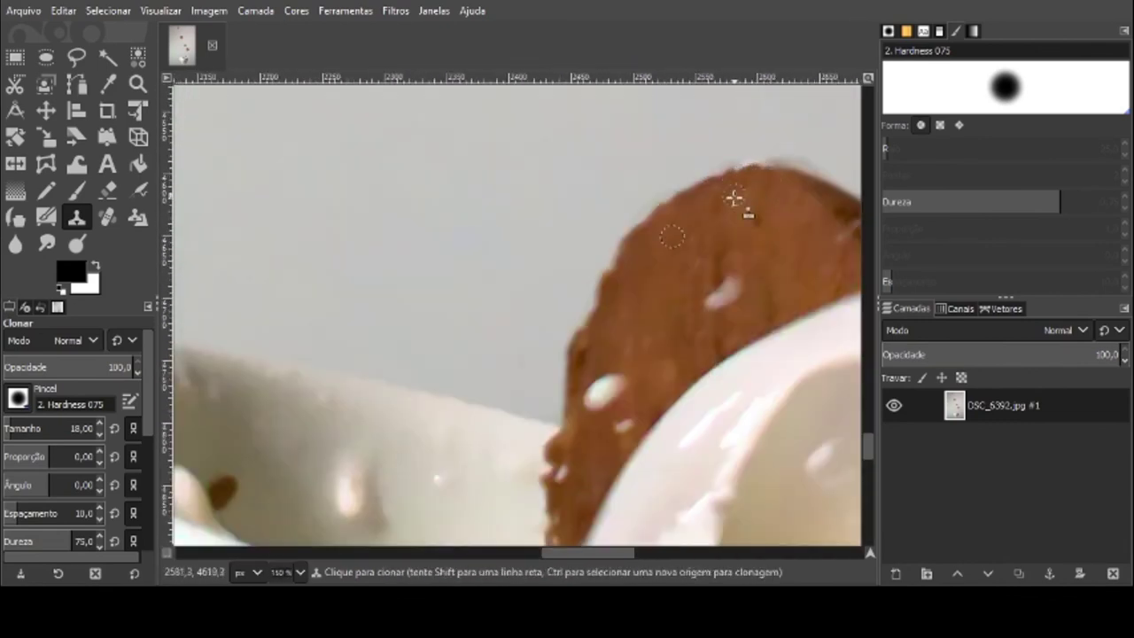
Clone darker cookie texture onto the lower tip of the top cookie, and inspect the star cookie's rim up close
scroll(739, 462, down, 6)
scroll(739, 461, down, 2)
scroll(506, 132, up, 7)
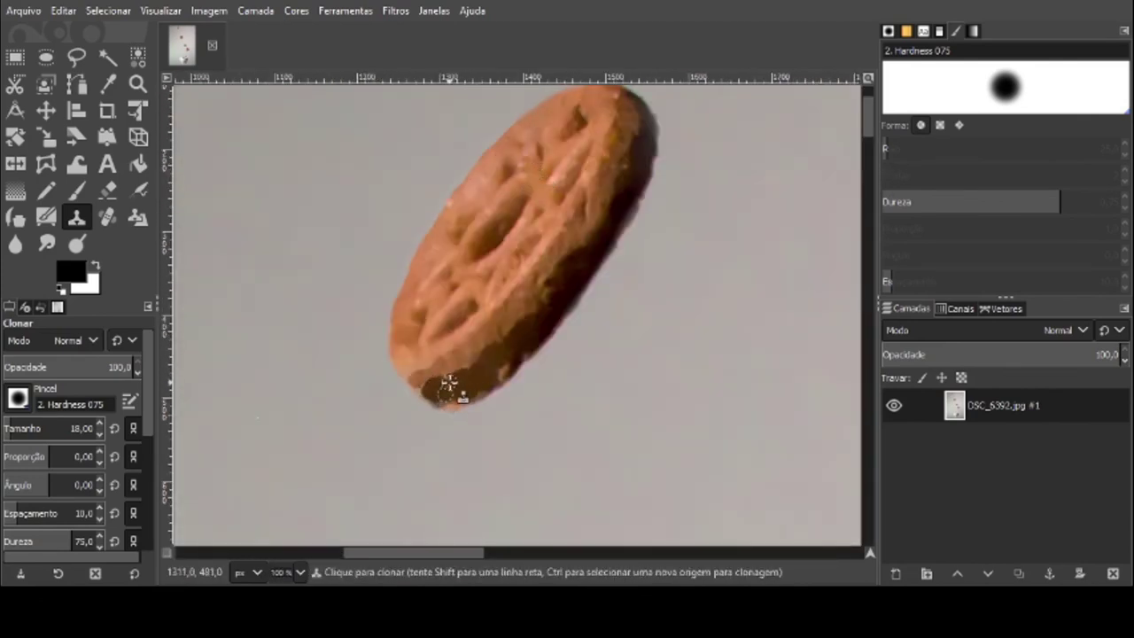
scroll(771, 245, down, 5)
scroll(660, 301, up, 5)
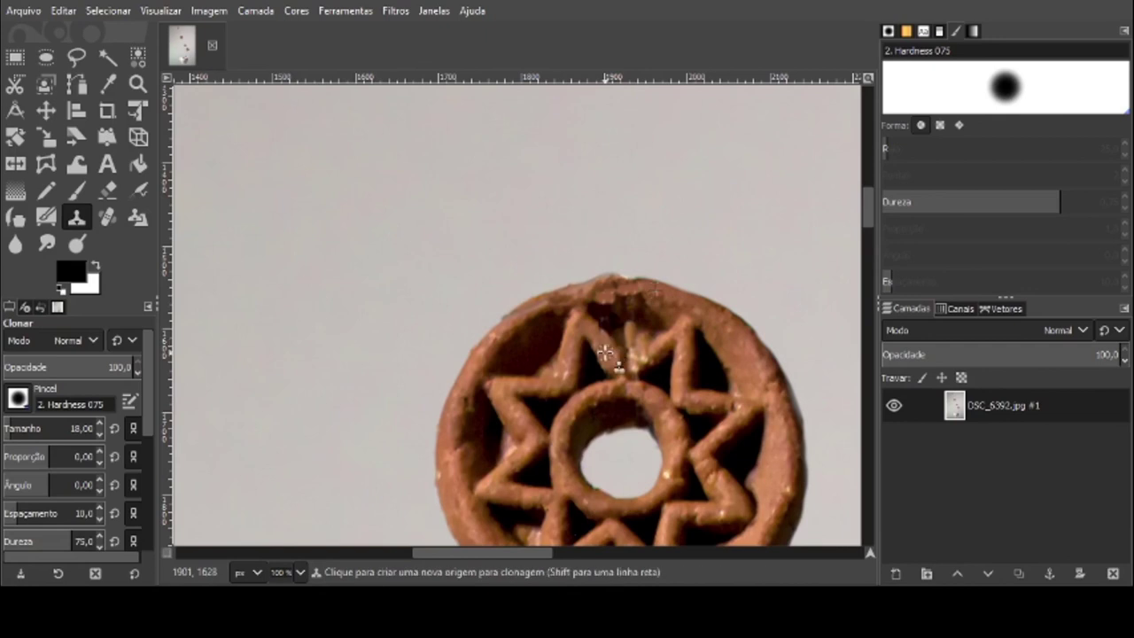
Clone out the small dark specks on the cup's lower side beneath the large milk splash
scroll(636, 348, down, 5)
scroll(752, 430, up, 5)
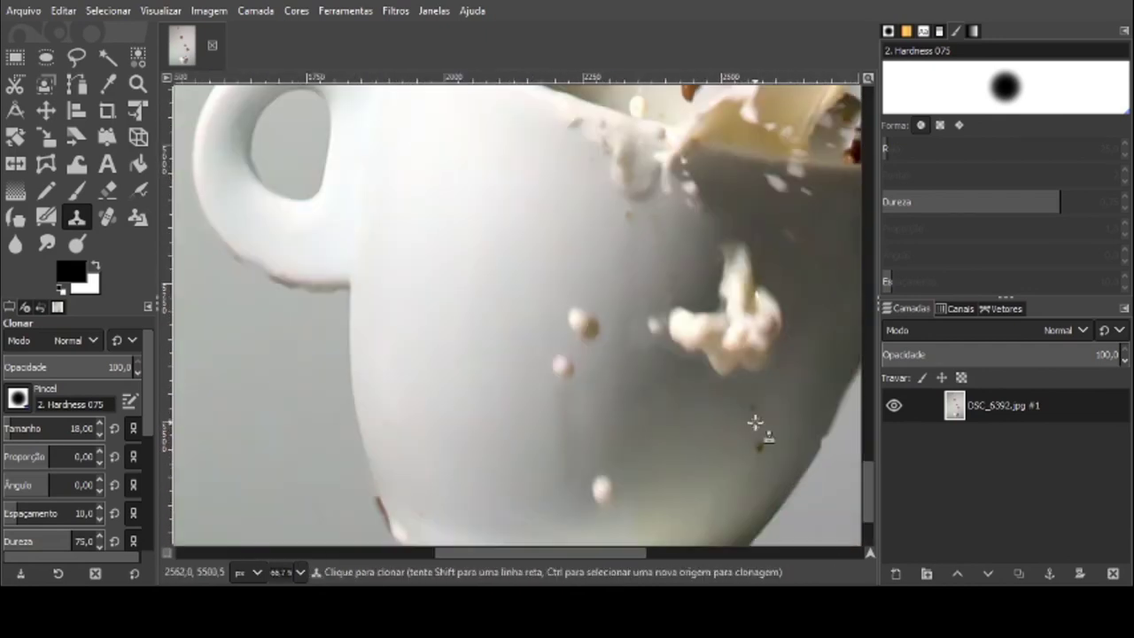
scroll(752, 403, down, 2)
scroll(741, 434, up, 4)
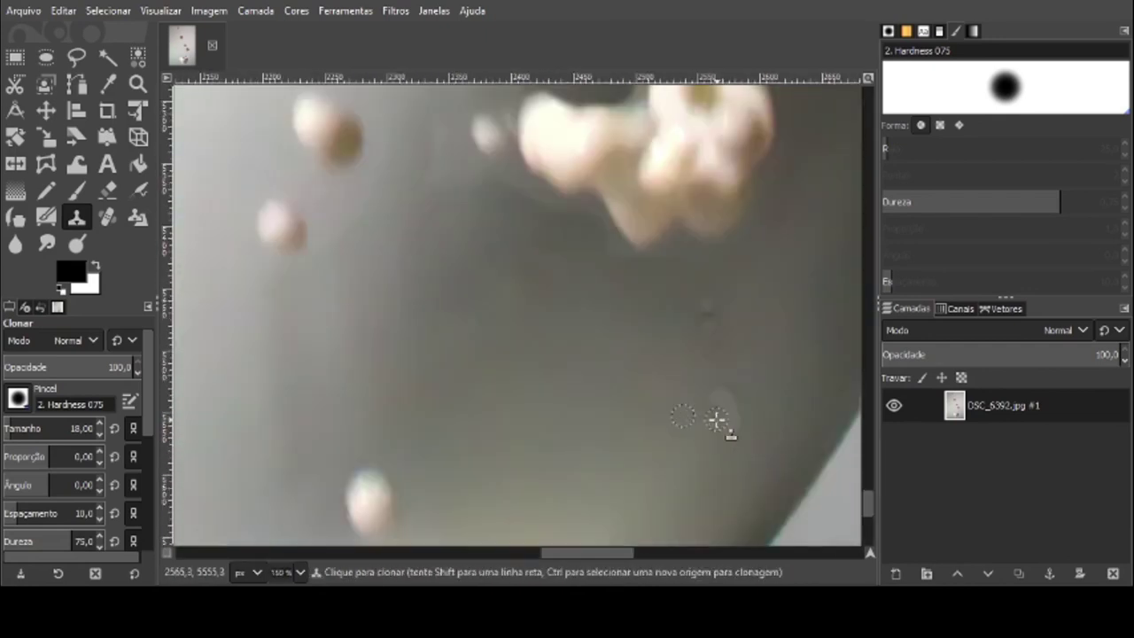
scroll(722, 407, down, 2)
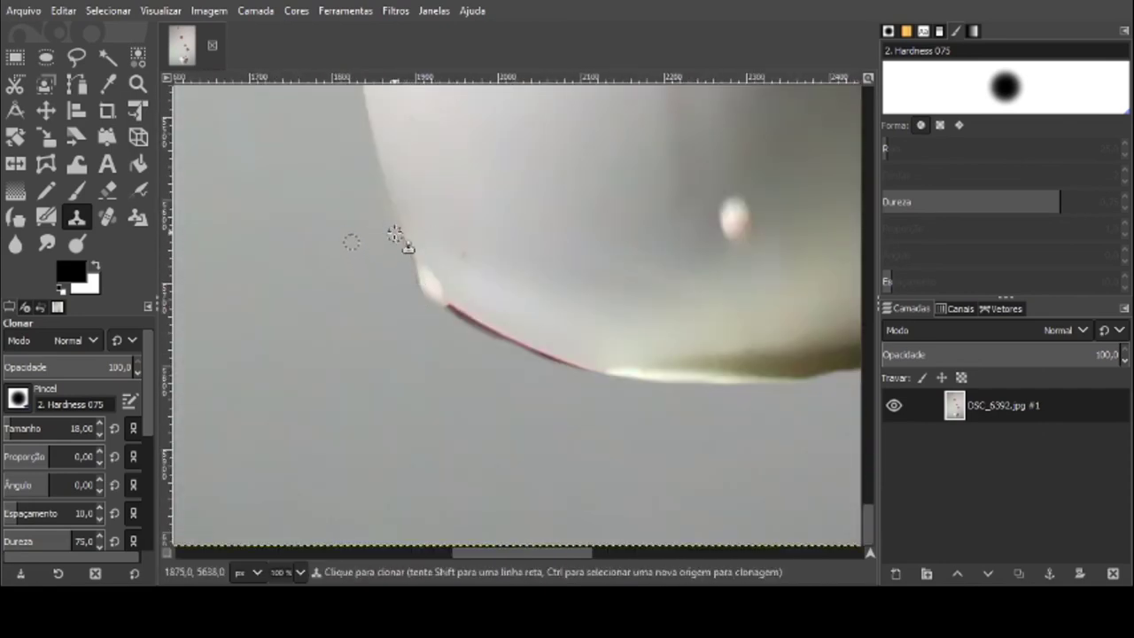
Clone background over the reddish fringe and uneven outline along the bottom edge of the cup
scroll(447, 312, up, 3)
drag(375, 286, 518, 372)
scroll(403, 326, down, 5)
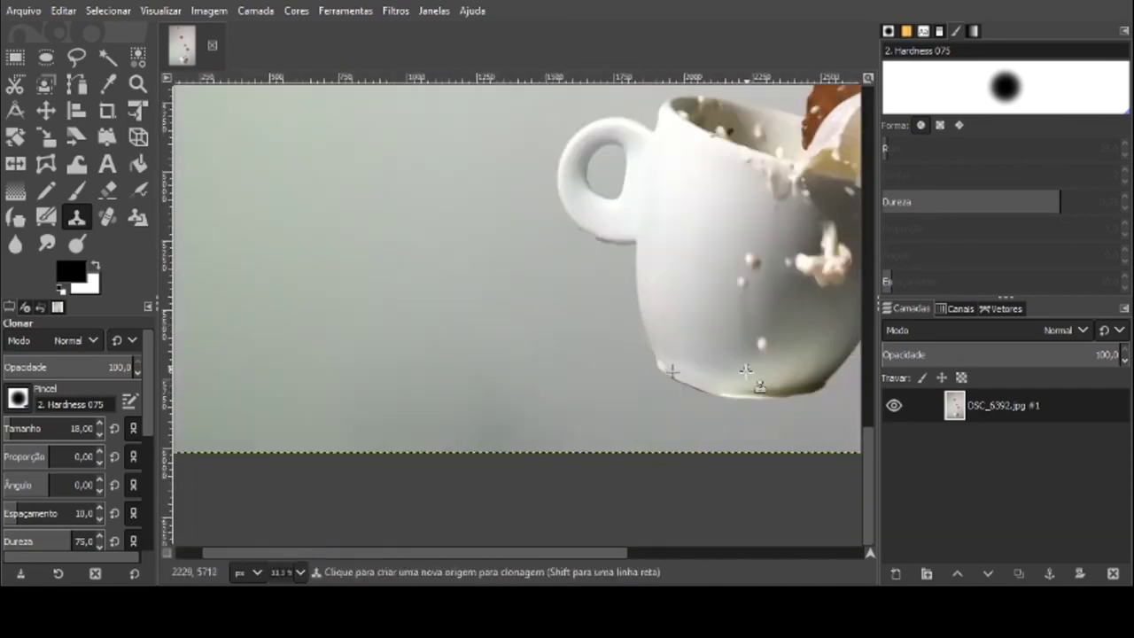
scroll(777, 435, up, 4)
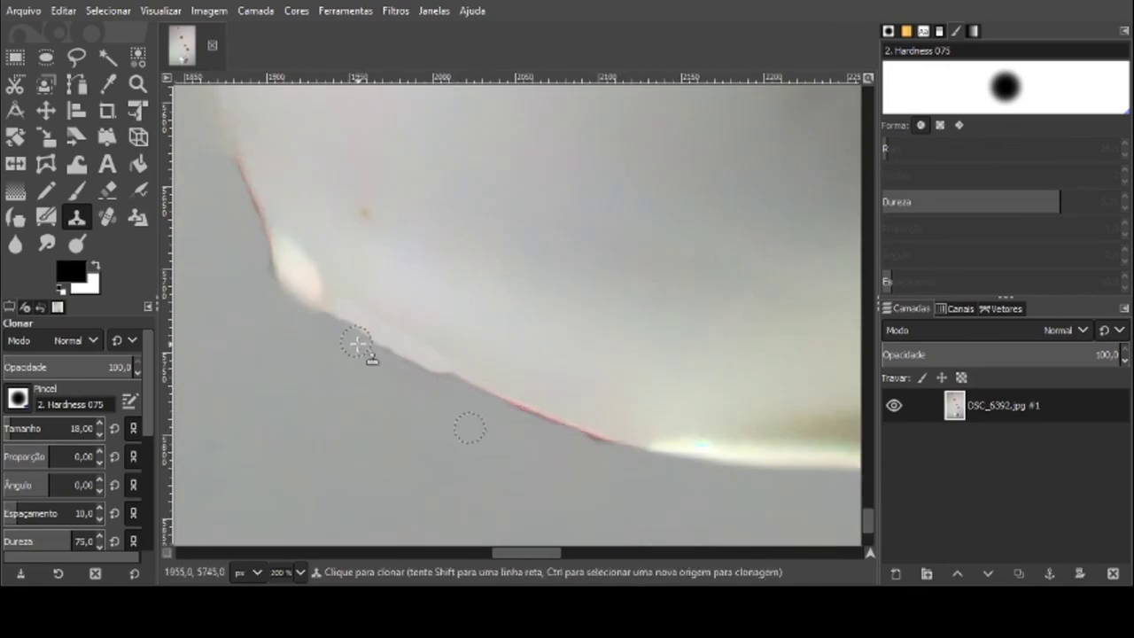
scroll(368, 350, down, 3)
scroll(679, 473, up, 2)
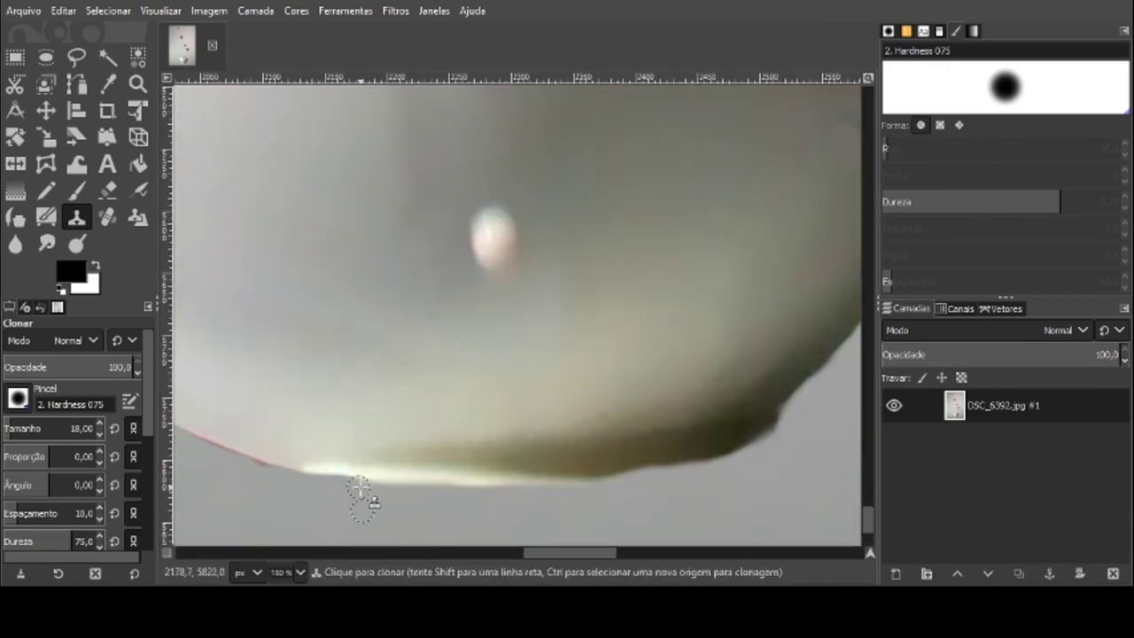
Retouch the blemishes beside the milk droplets inside the cup's rim with cloned interior texture
scroll(835, 375, down, 3)
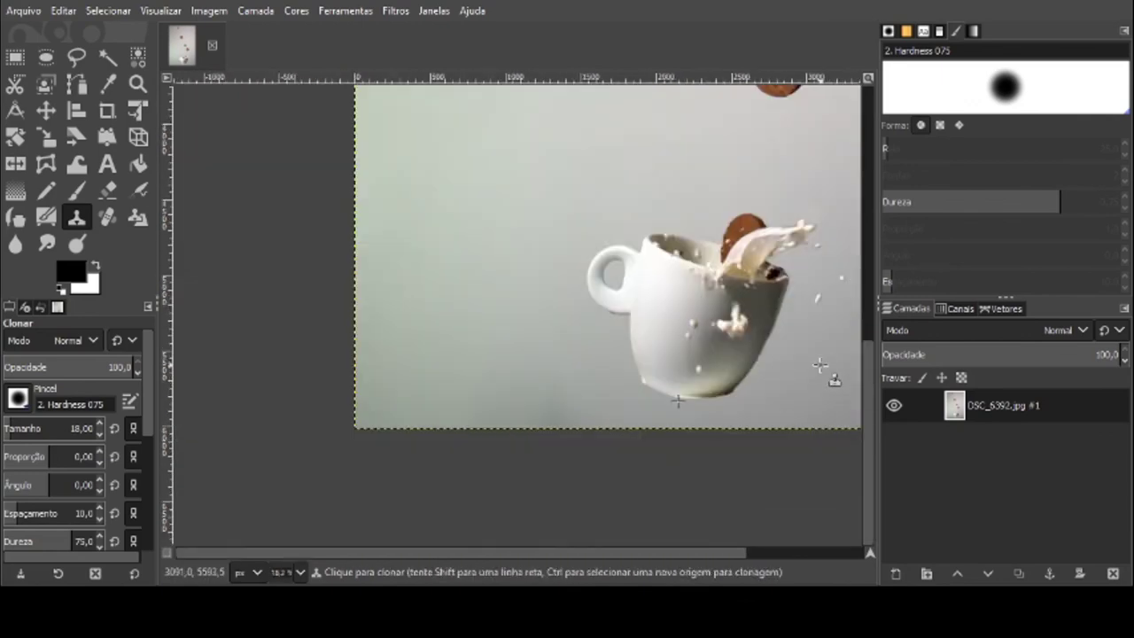
scroll(359, 235, up, 2)
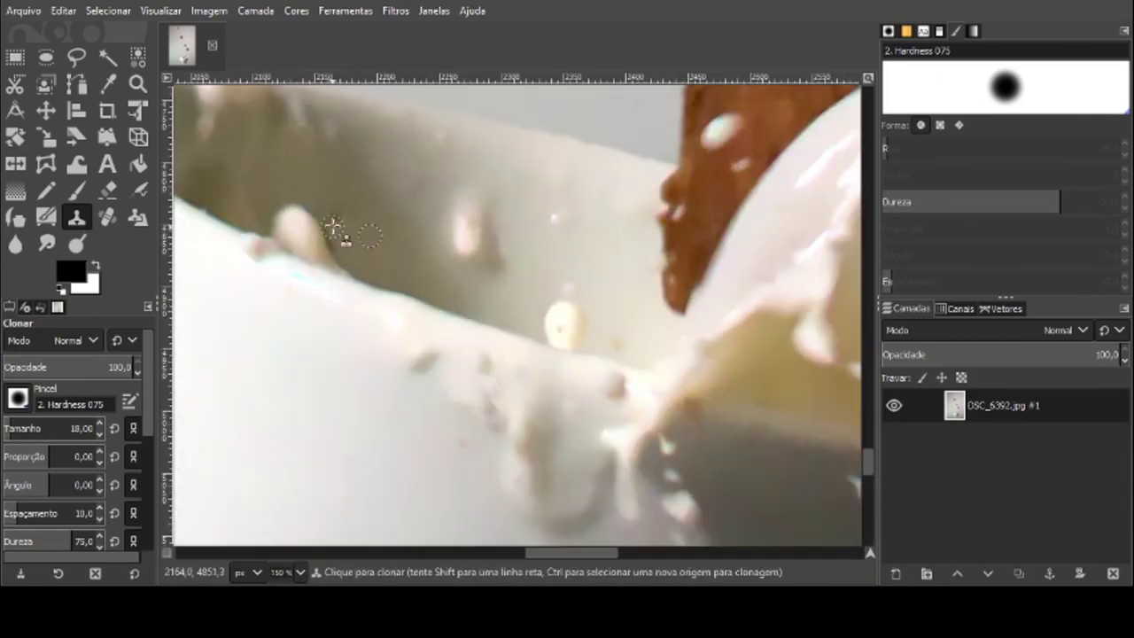
scroll(389, 217, down, 5)
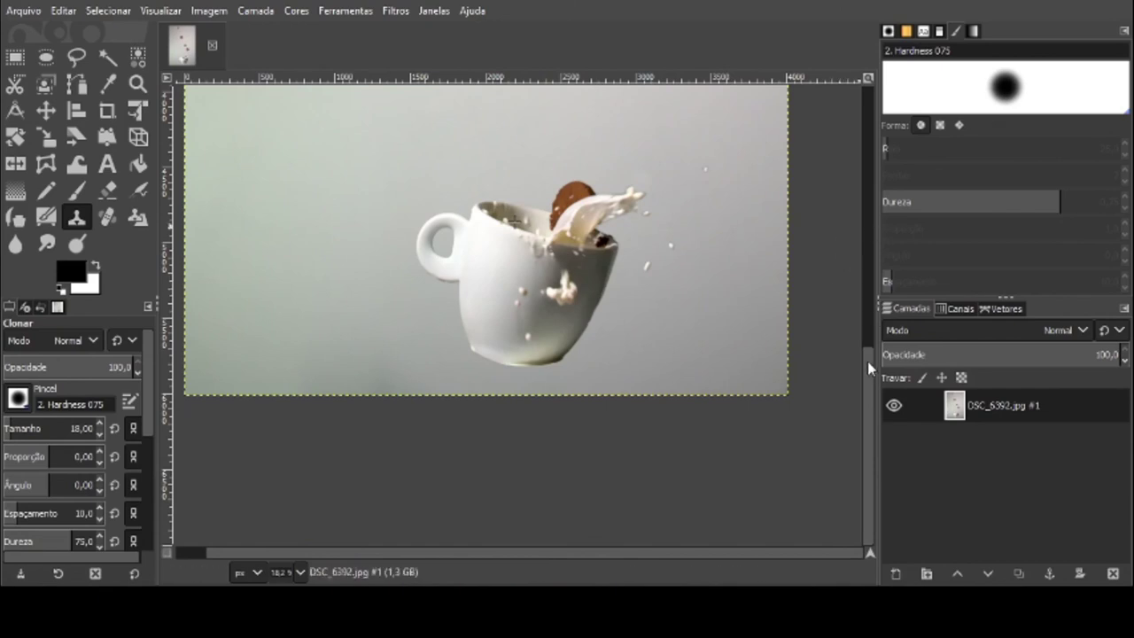
Adjust the brightness and contrast of the whole merged image
scroll(871, 370, up, 5)
scroll(777, 248, down, 3)
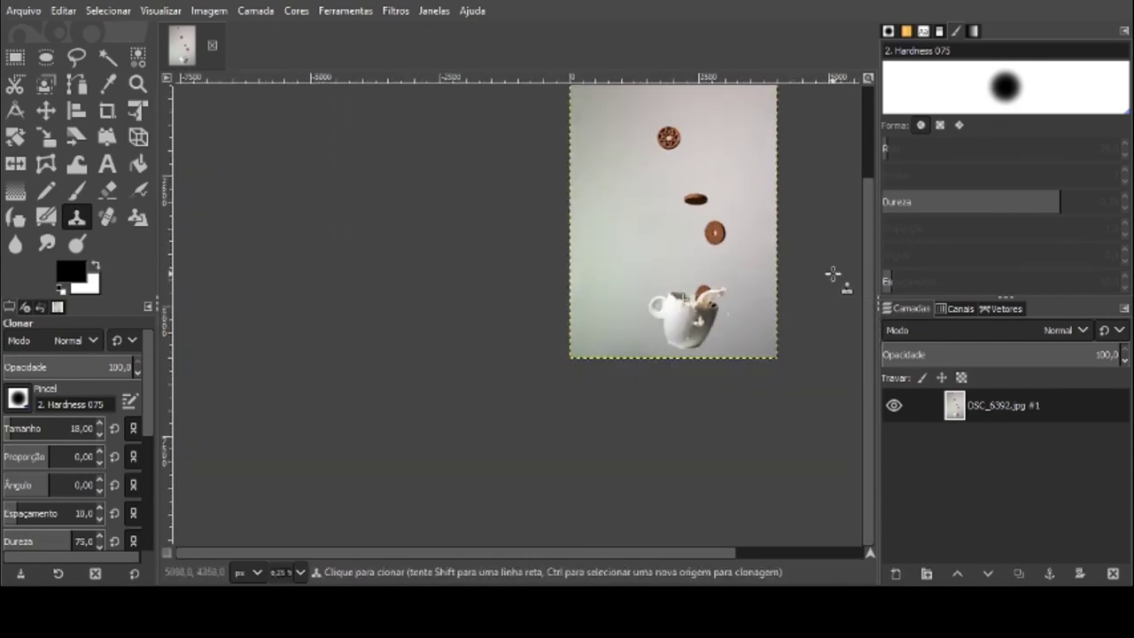
scroll(864, 232, up, 3)
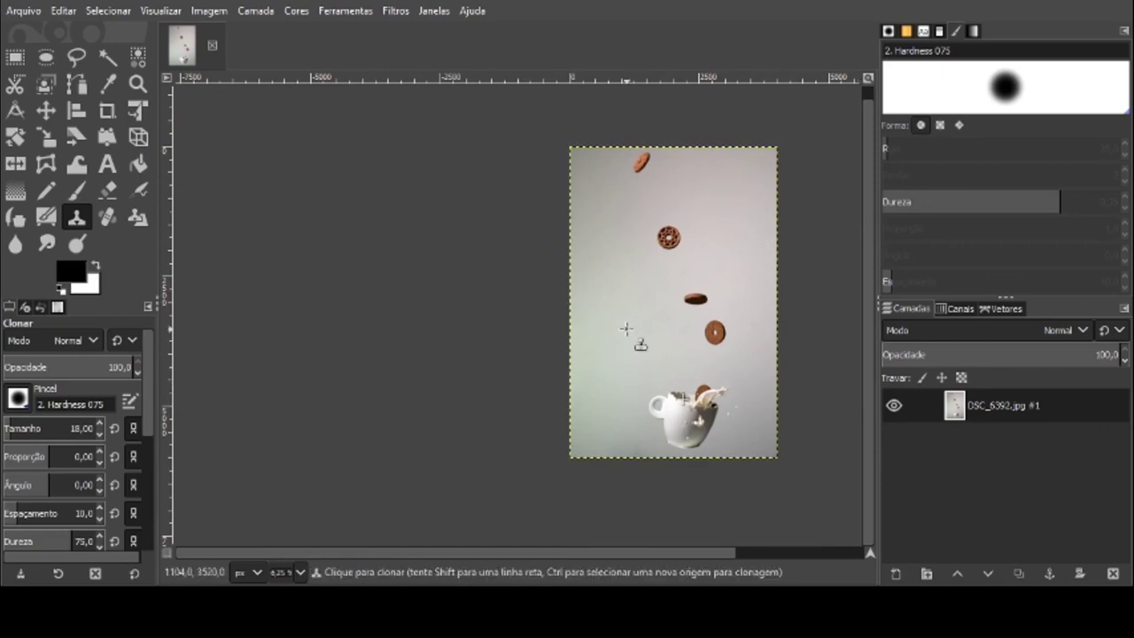
drag(671, 555, 741, 549)
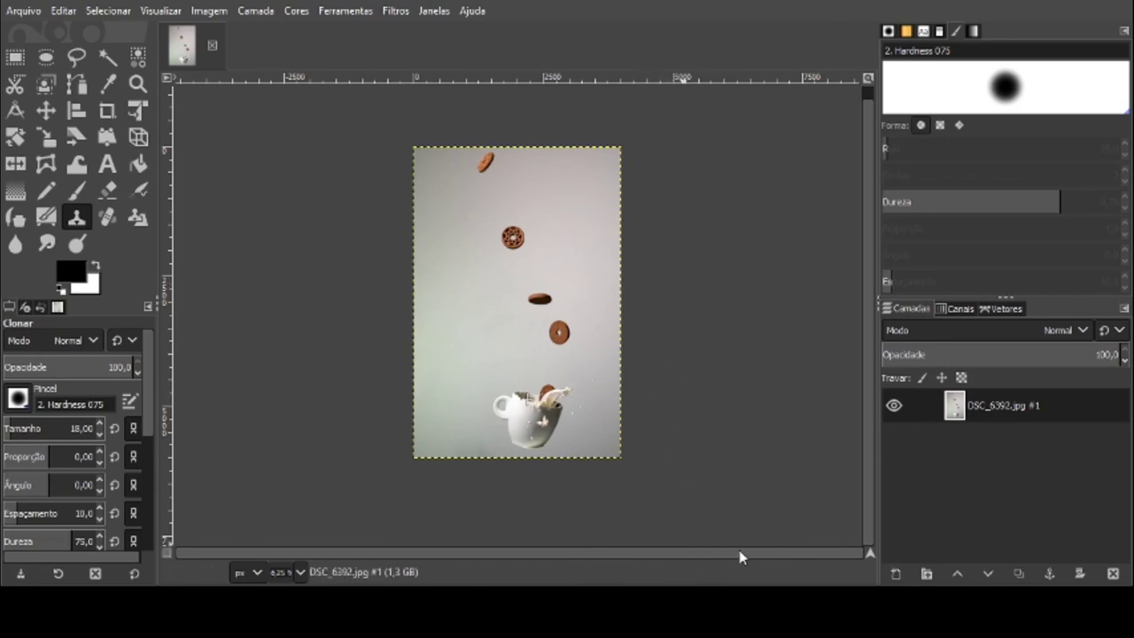
scroll(692, 393, up, 1)
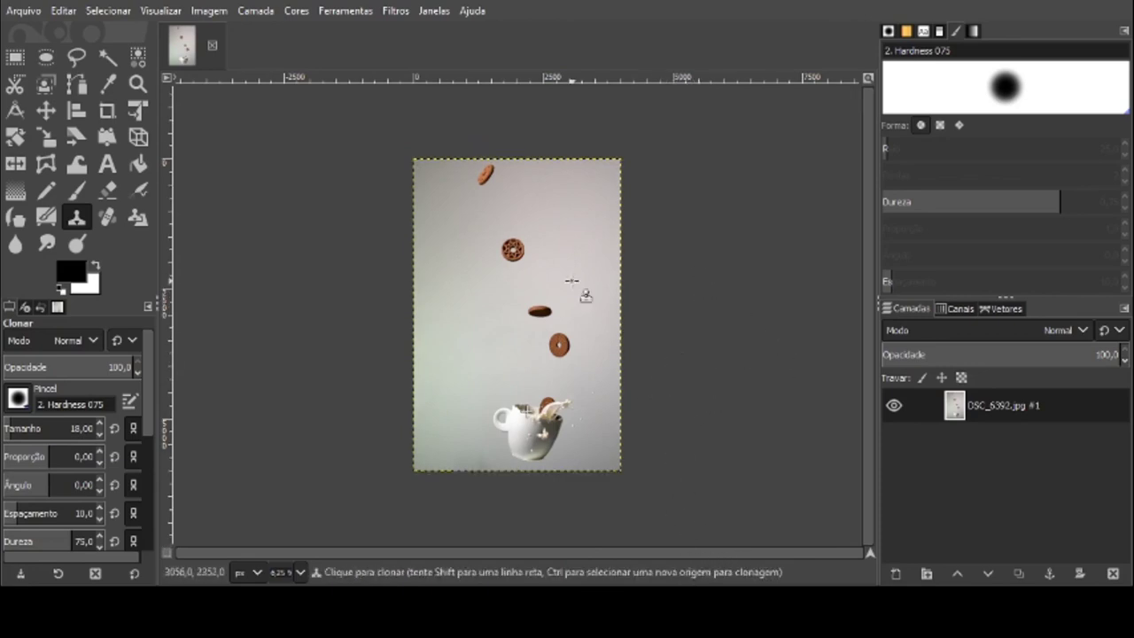
scroll(650, 322, up, 1)
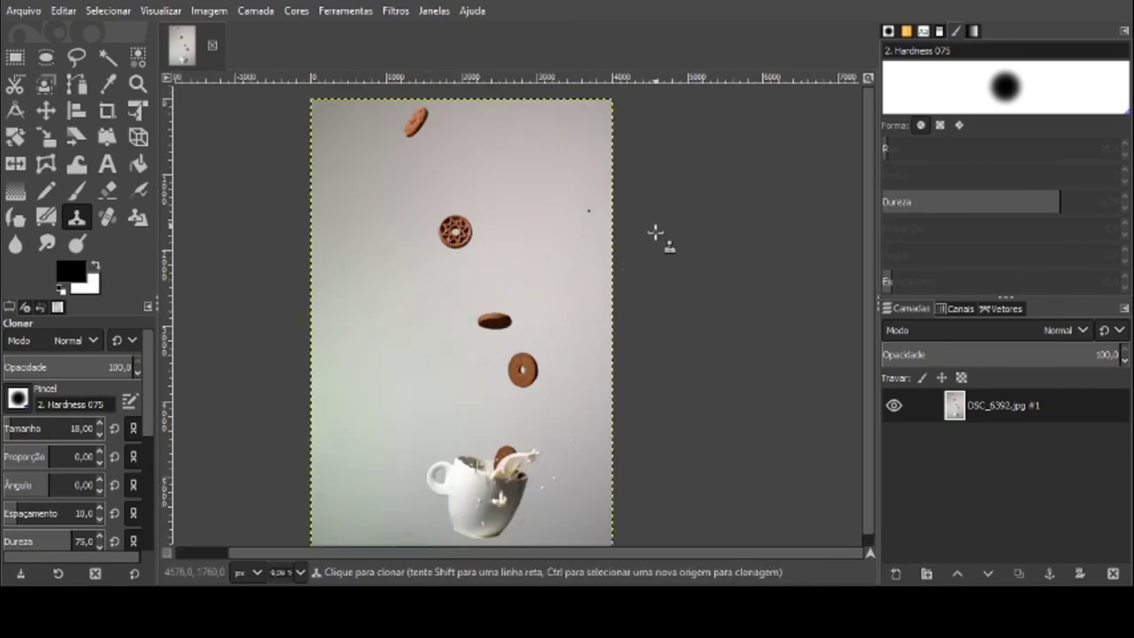
scroll(870, 341, down, 1)
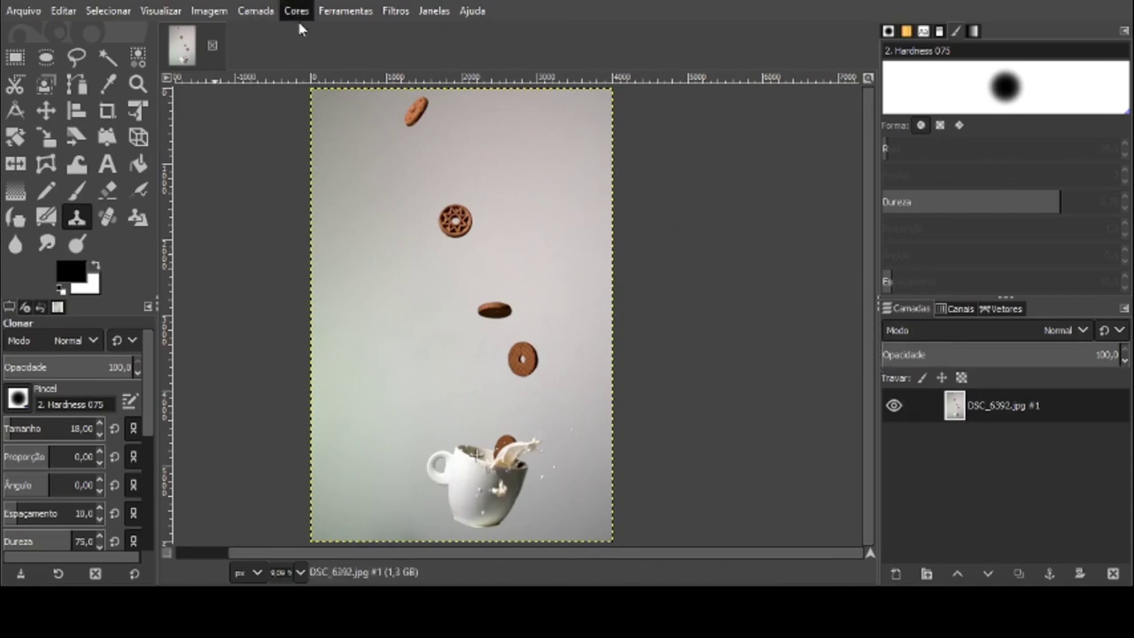
click(349, 170)
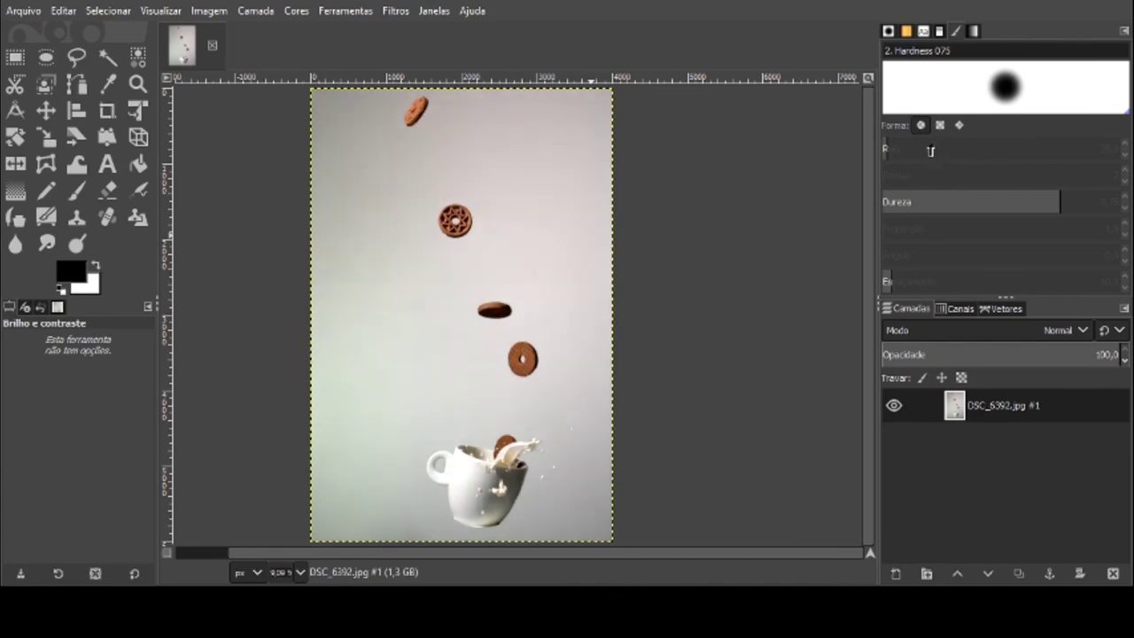
Adjust the shadows and highlights of the merged image and check the full composite
click(296, 10)
click(354, 154)
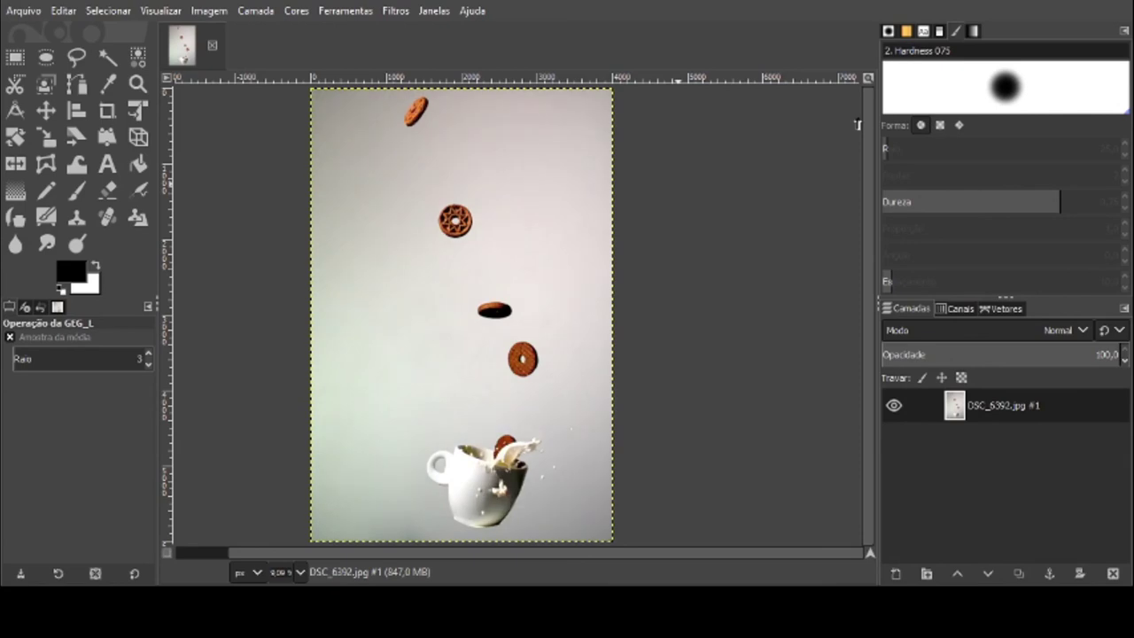
scroll(542, 467, up, 4)
drag(865, 416, 865, 460)
scroll(655, 531, down, 4)
scroll(795, 405, right, 1)
scroll(795, 405, up, 1)
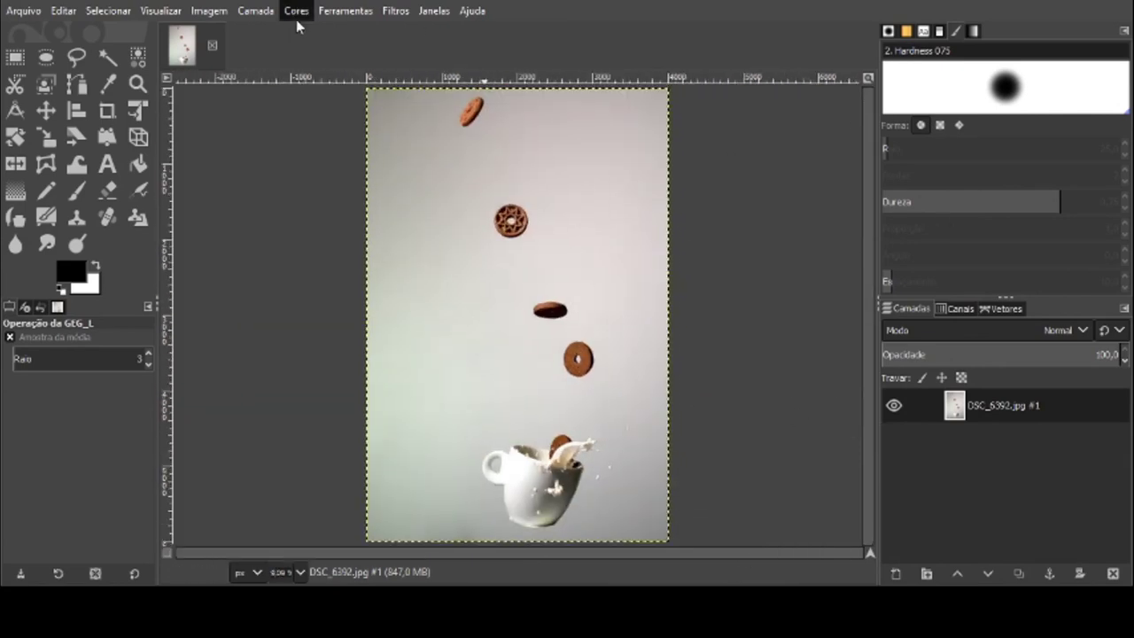